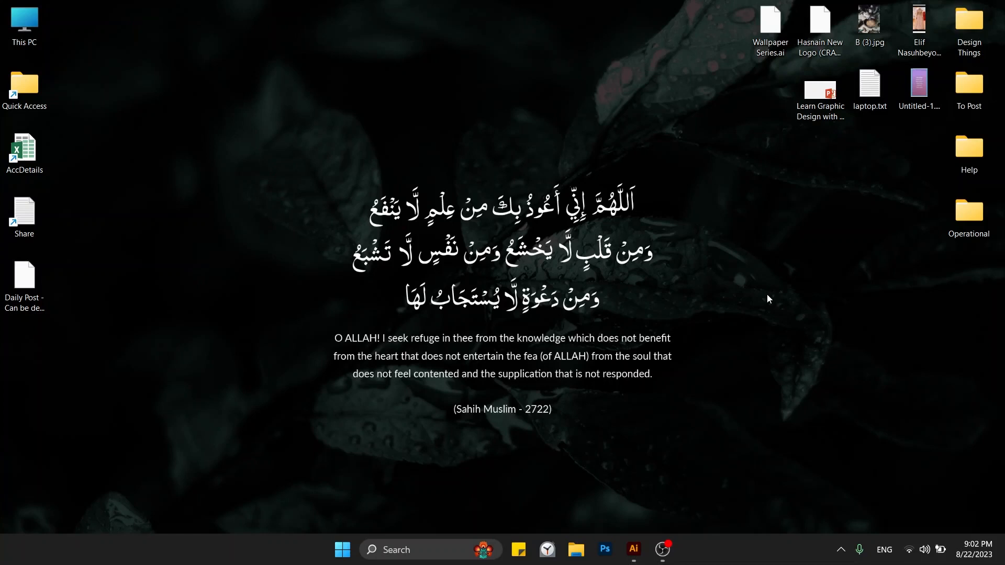
Switch to Adobe Illustrator and create a new document 1000 pt wide and 1000 pt high.
click(633, 559)
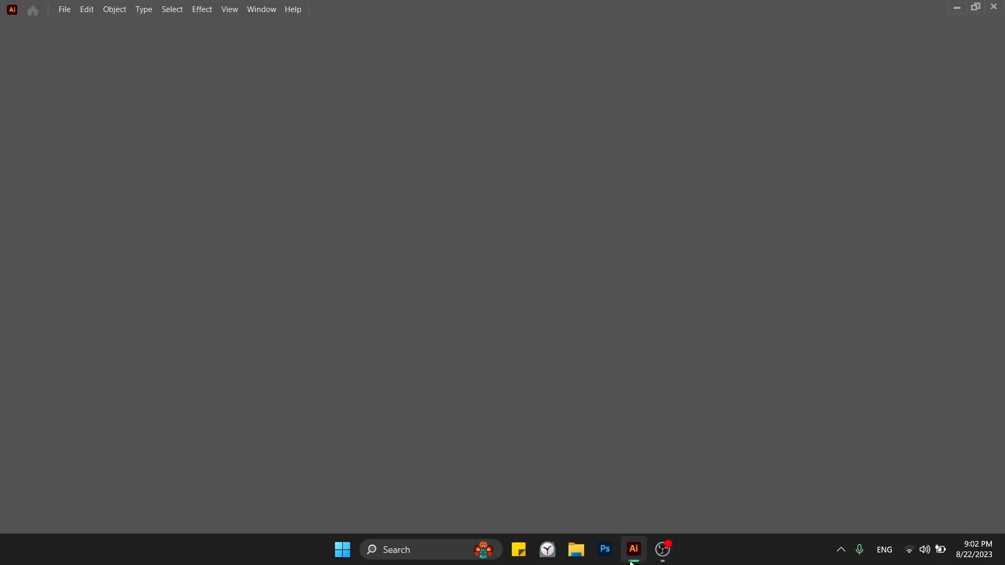
key(ctrl+n)
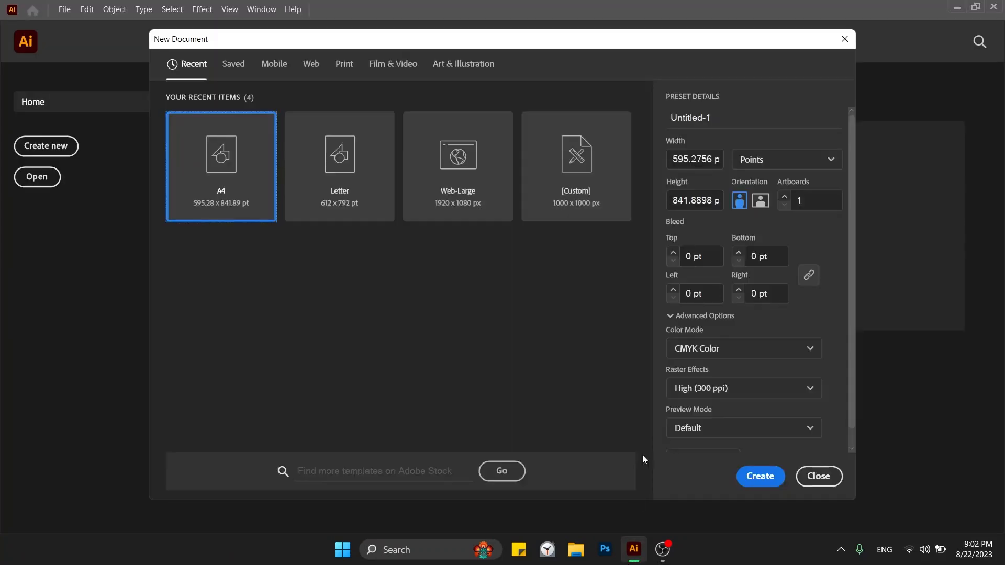
click(696, 156)
text(1000)
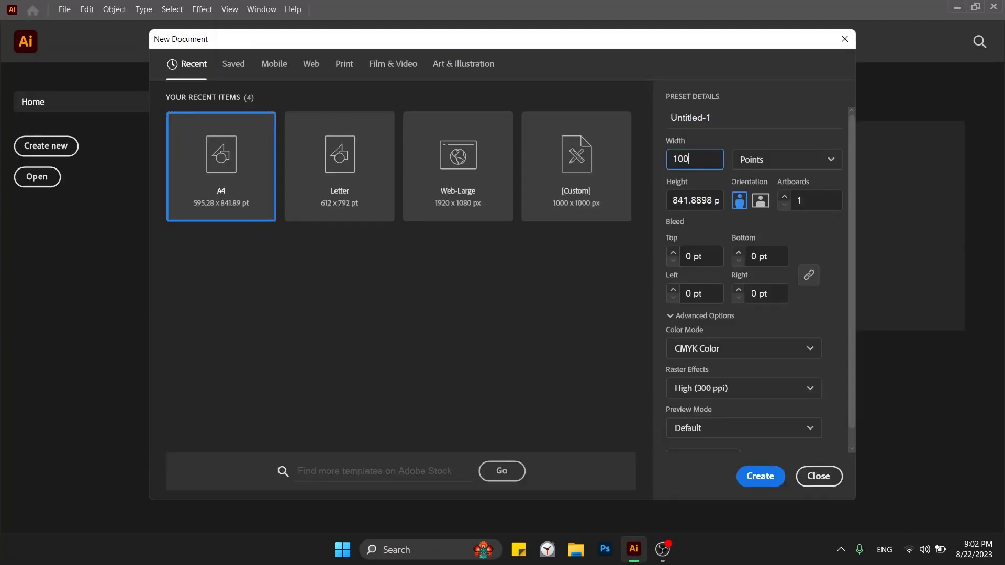
key(Tab)
text(1000)
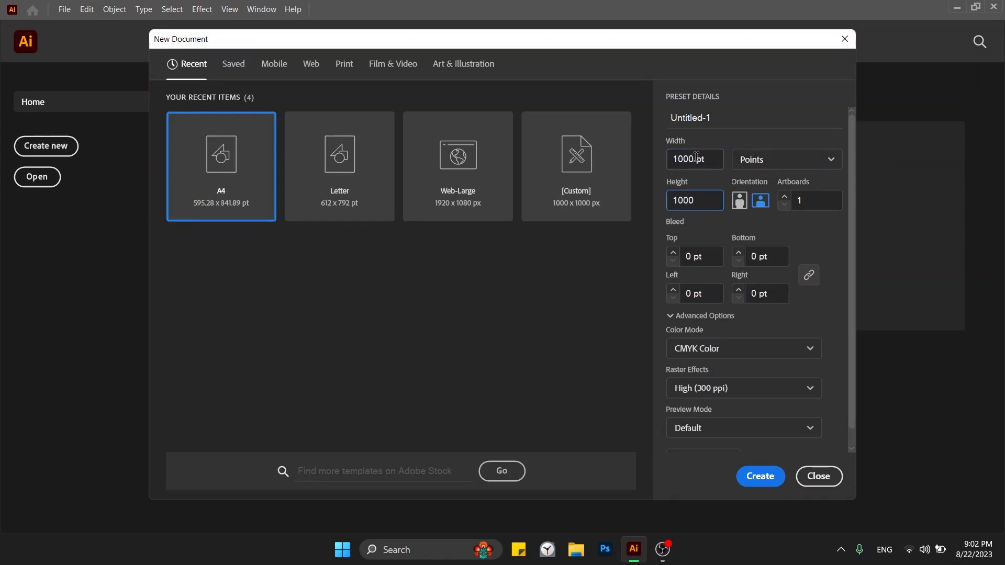
key(Tab)
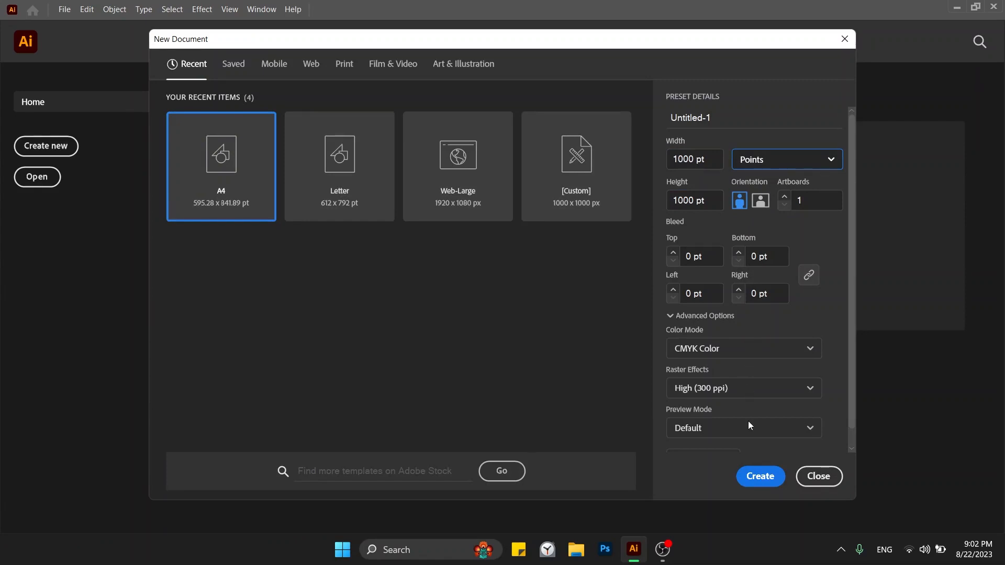
click(757, 473)
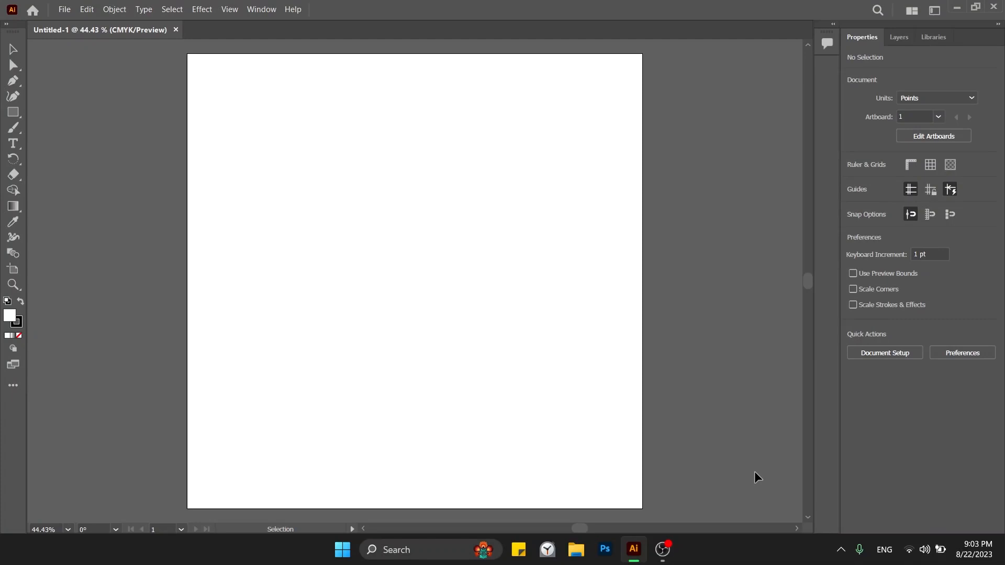
Open Google Chrome with the personal profile.
key(super)
text(c)
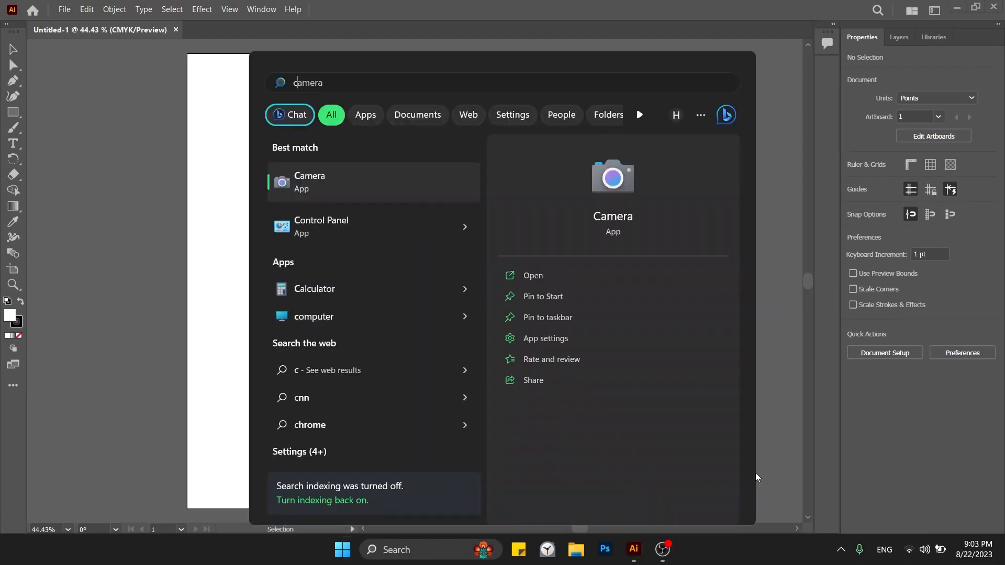
text(hrome)
key(Escape)
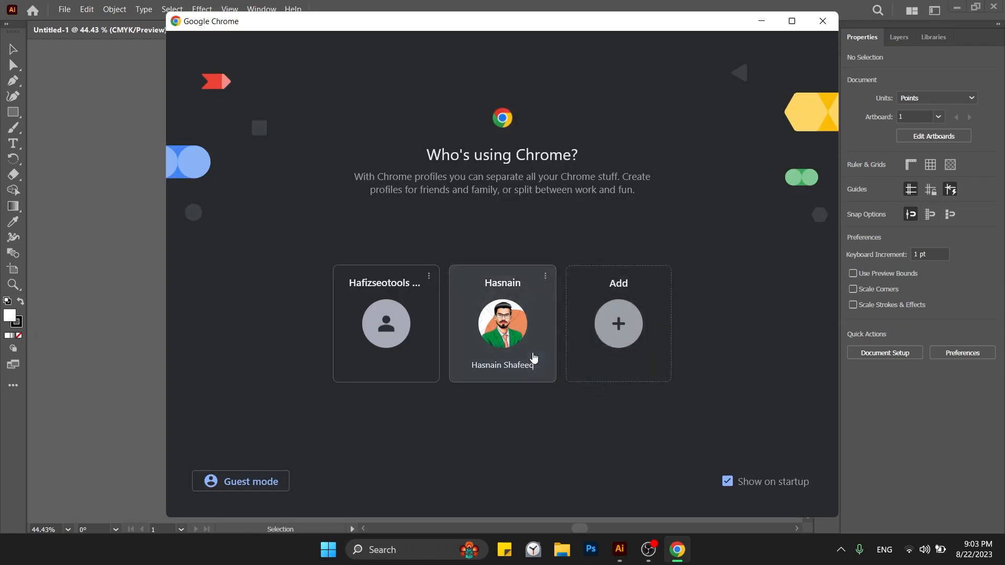
click(533, 353)
Search the web for "chess board", preview the green Chess.com board image as a reference, and close the browser.
key(ctrl+t)
text(chess)
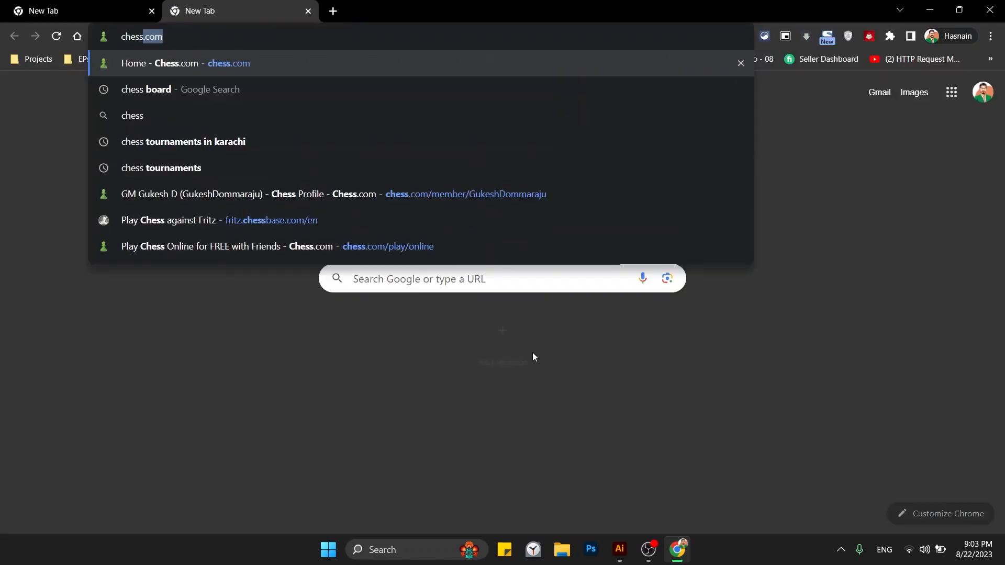
text( board)
key(Return)
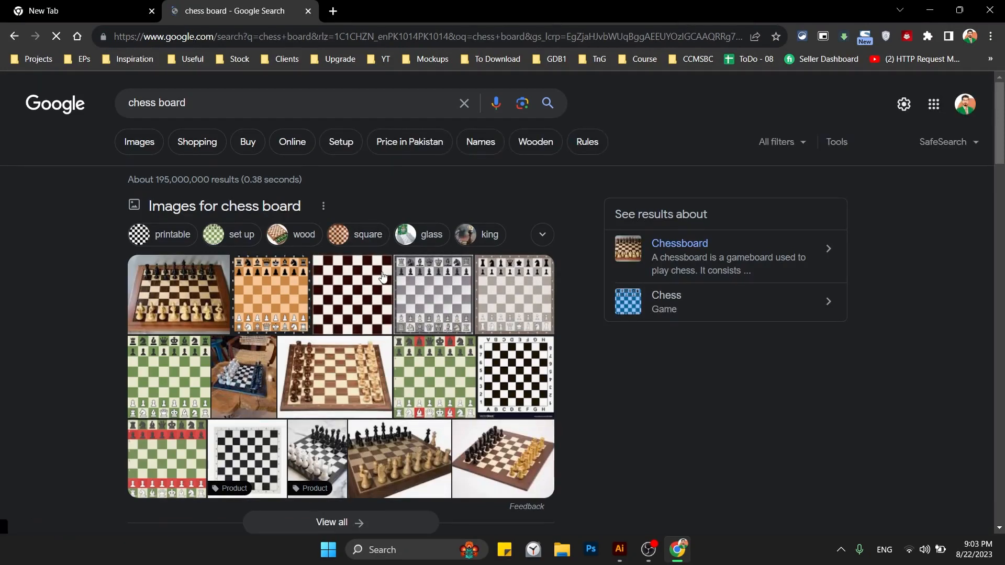
click(445, 387)
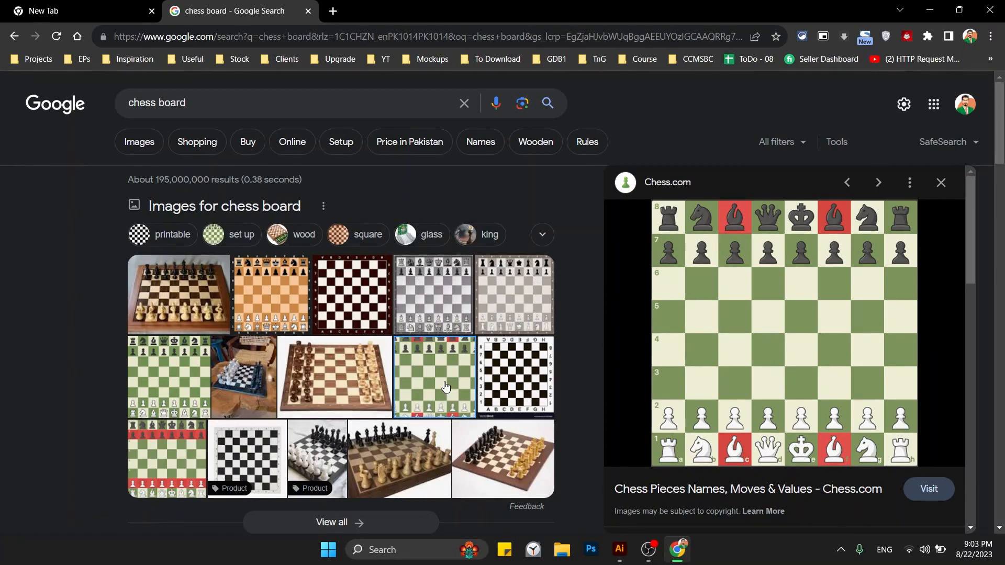
key(alt+F4)
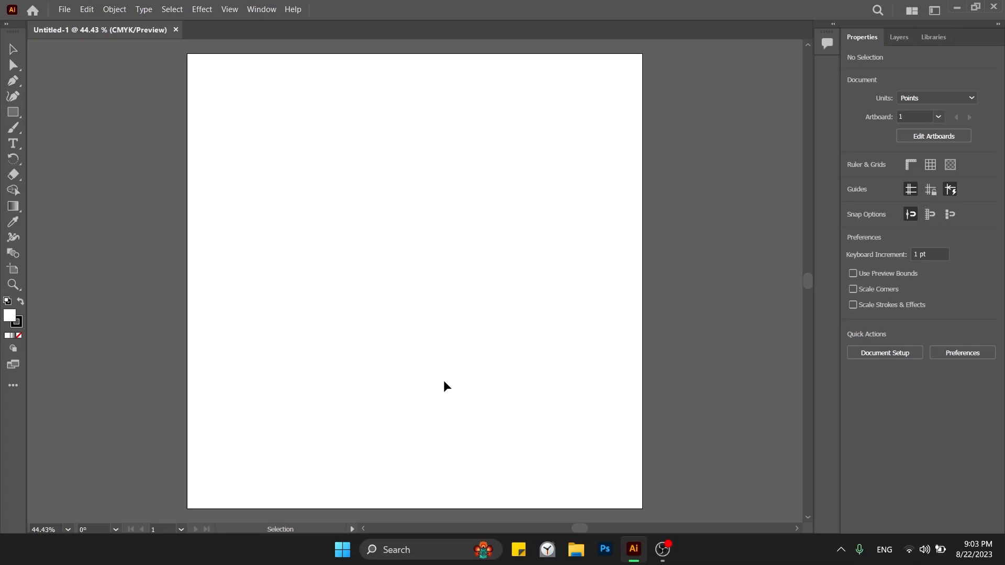
Draw a white circle about 240 pt in diameter on the empty canvas to the right of the artboard.
key(space)
drag(443, 382, 36, 397)
key(space)
drag(159, 342, 46, 333)
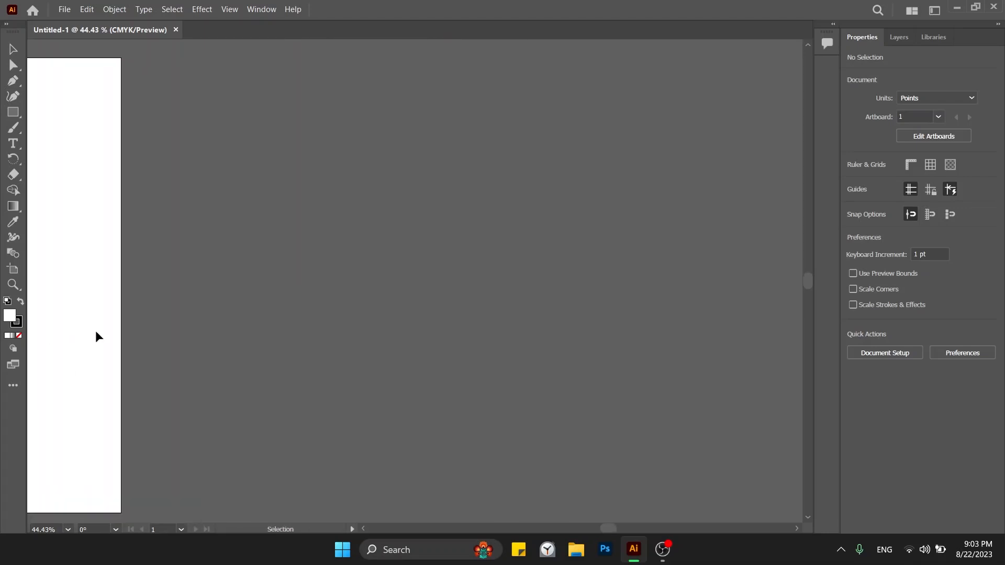
key(l)
drag(174, 106, 285, 216)
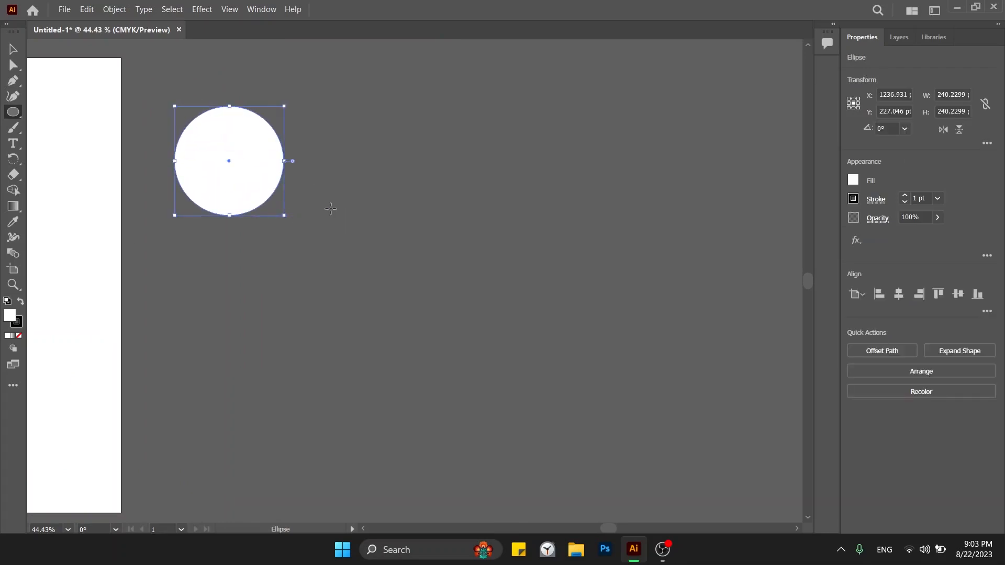
key(v)
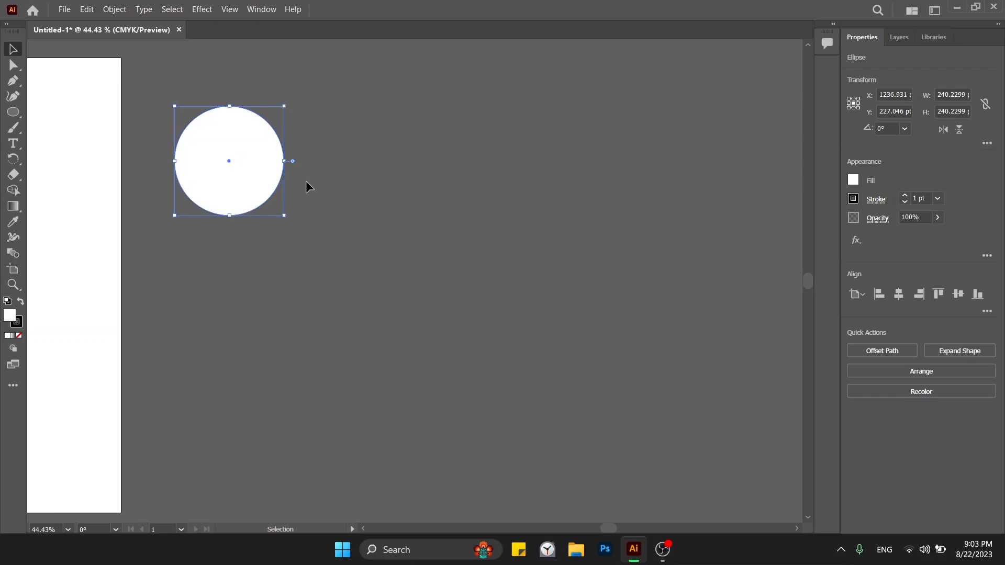
Draw a second circle about 240 pt in diameter beside the first one, level with it, and delete it again.
key(l)
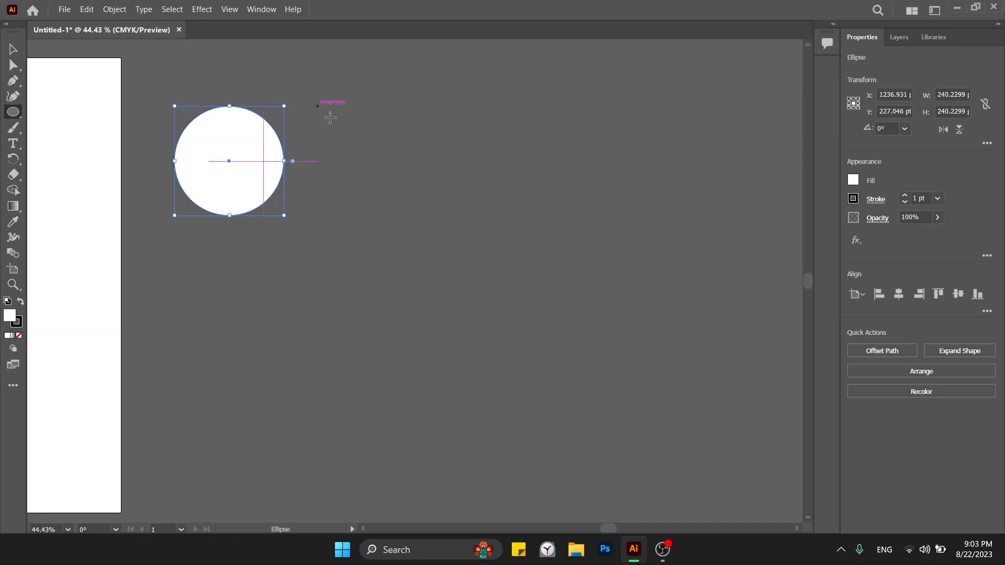
drag(318, 106, 428, 215)
key(v)
click(483, 256)
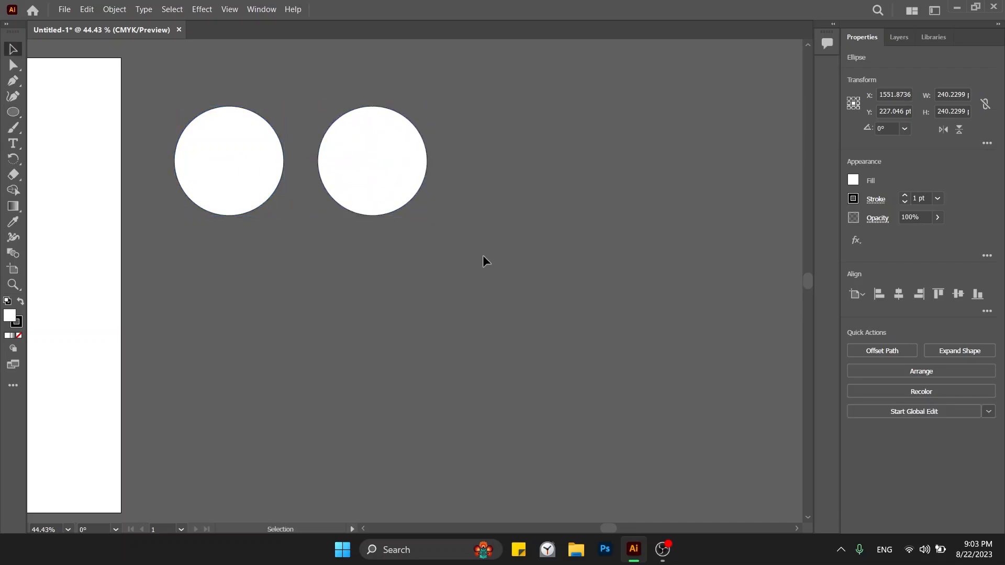
click(329, 146)
key(Delete)
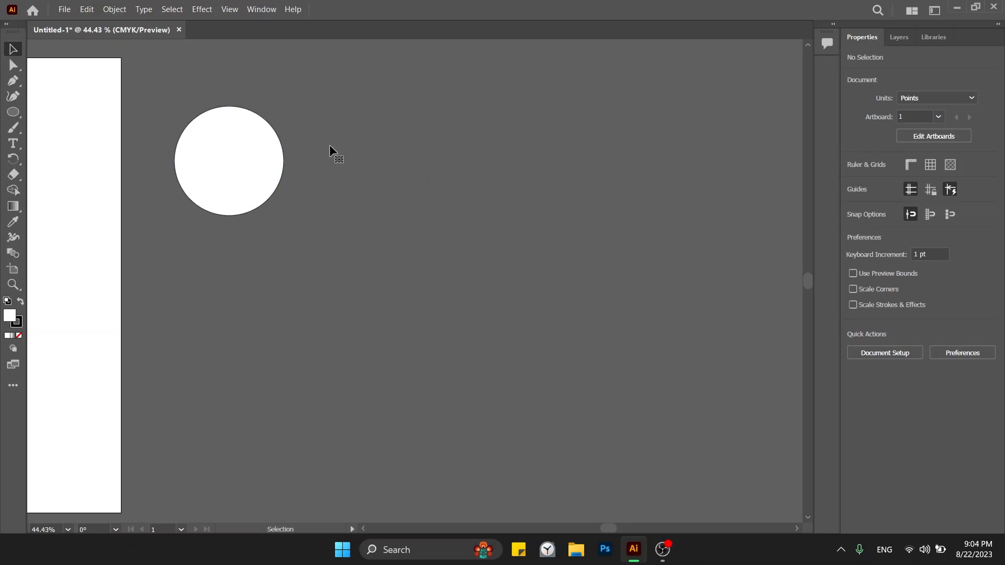
Duplicate the circle freely to the right and slightly above the original, and delete the copy.
click(231, 157)
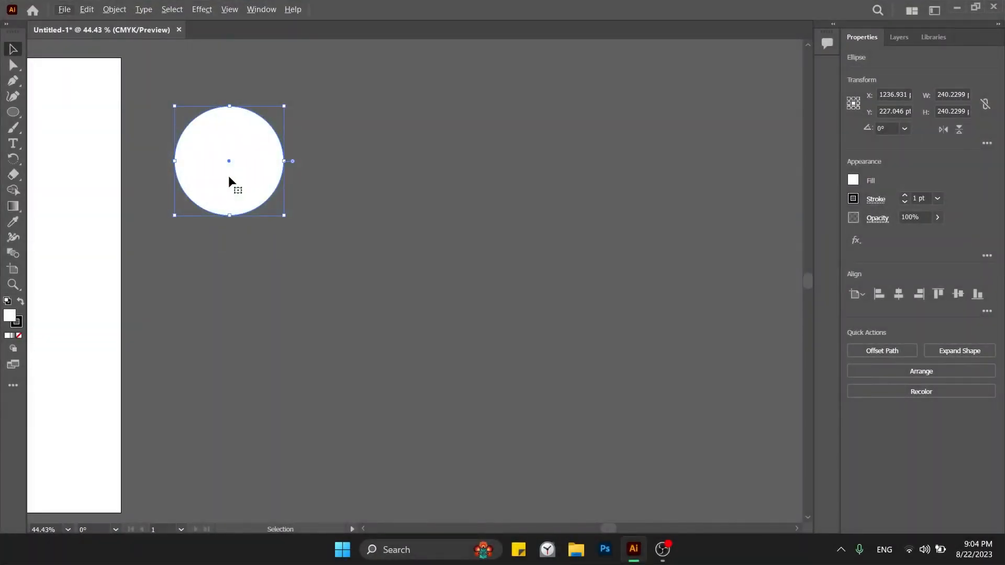
key(alt)
drag(233, 181, 355, 213)
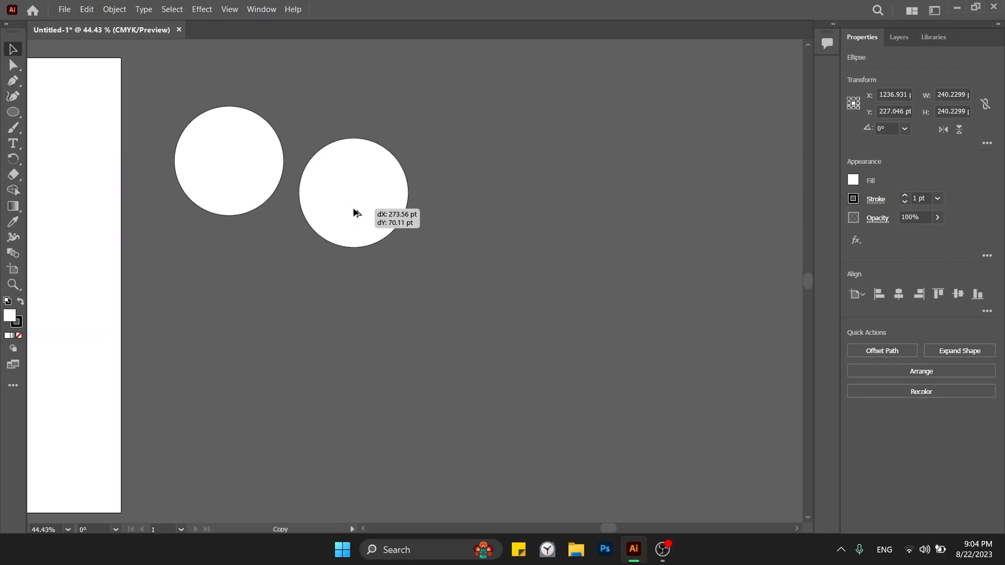
drag(356, 213, 414, 164)
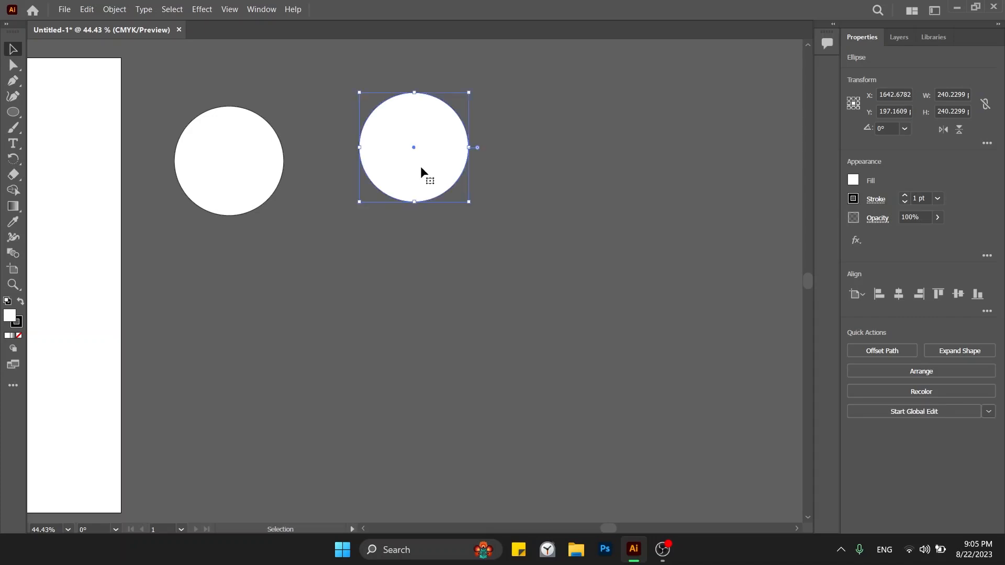
click(500, 232)
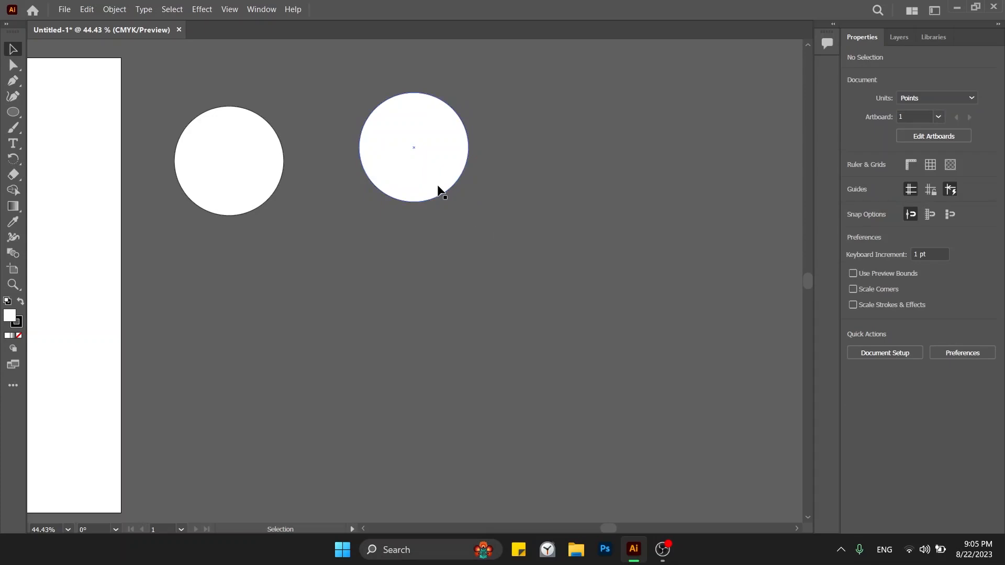
click(439, 187)
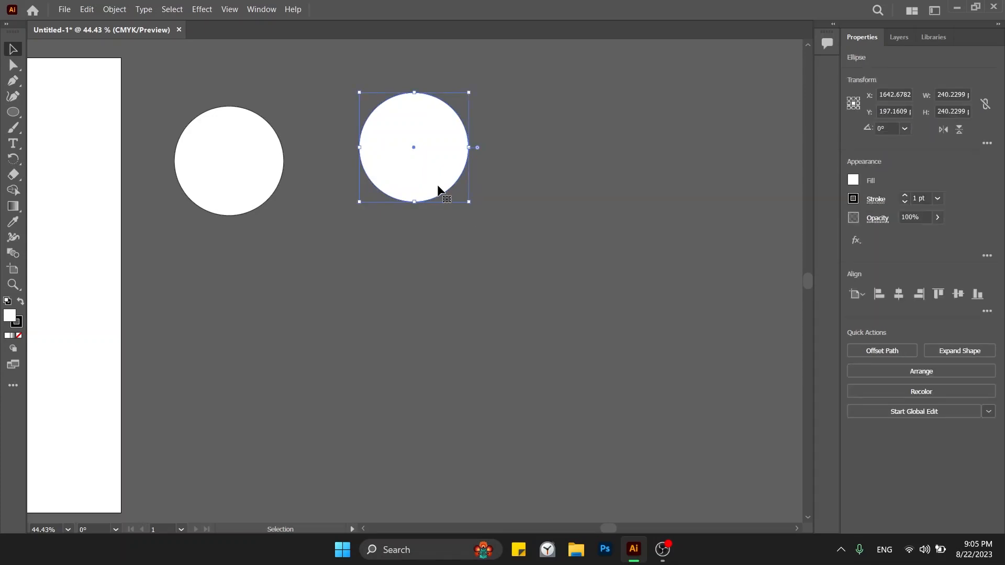
key(Delete)
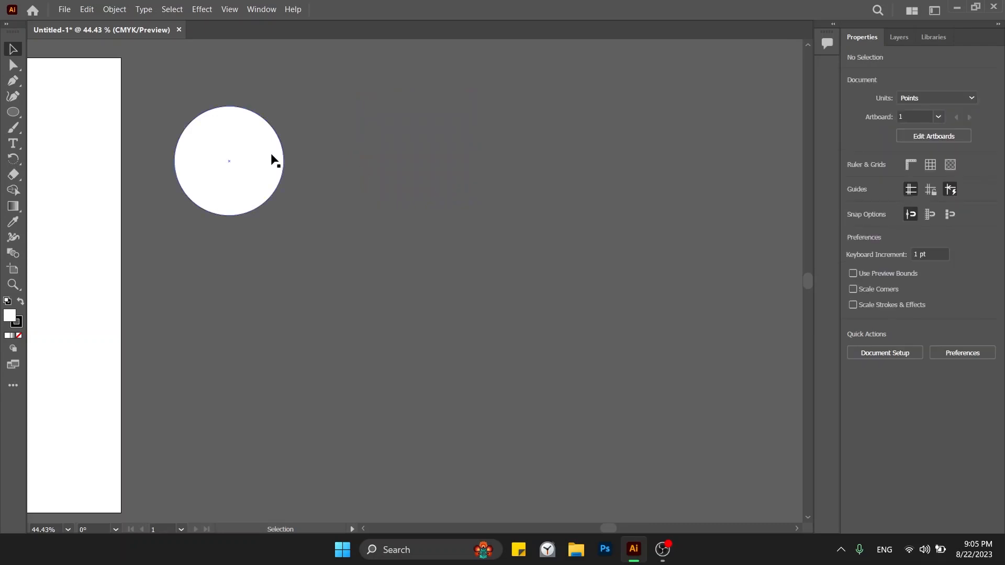
Move the circle itself to about X 1323 pt, Y 247 pt, without making a copy.
click(226, 159)
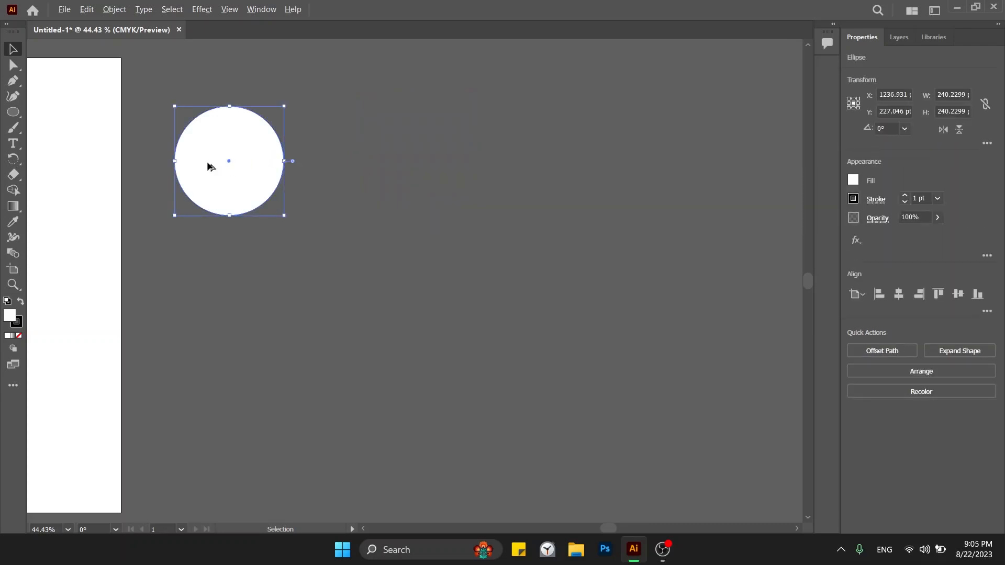
drag(208, 166, 365, 163)
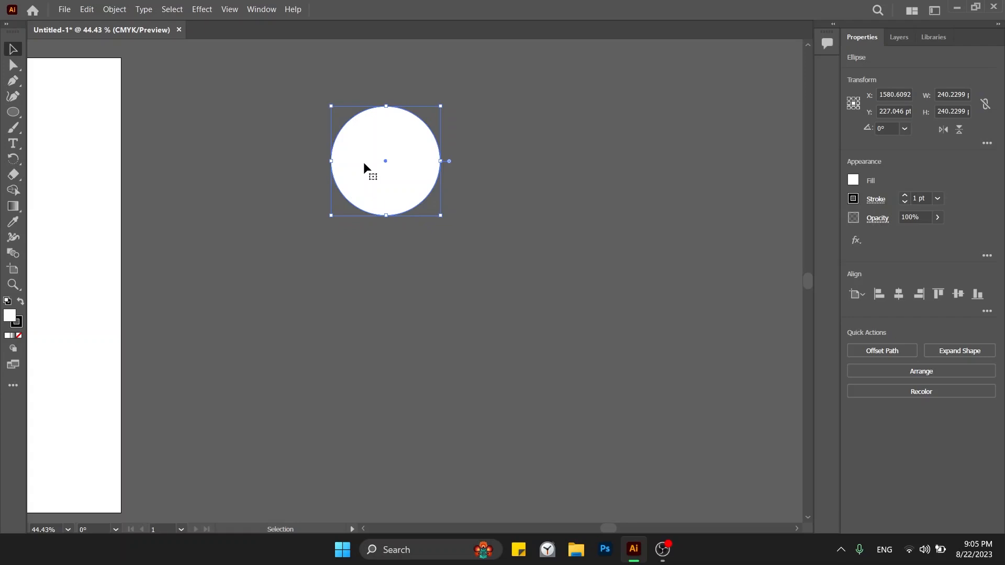
drag(363, 162, 248, 172)
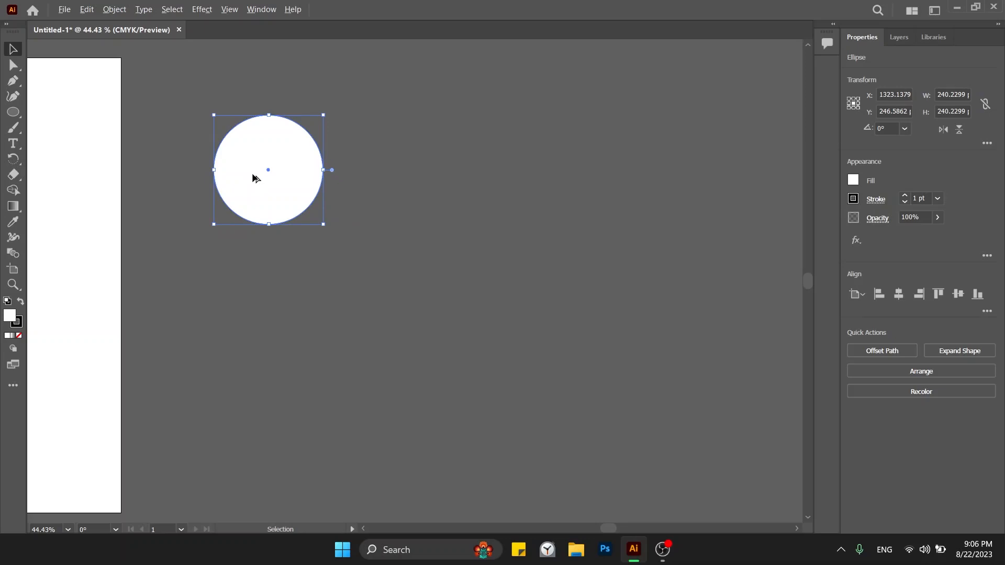
Duplicate the circle about 280 pt to the right at the same height, and delete the copy.
drag(256, 183, 378, 181)
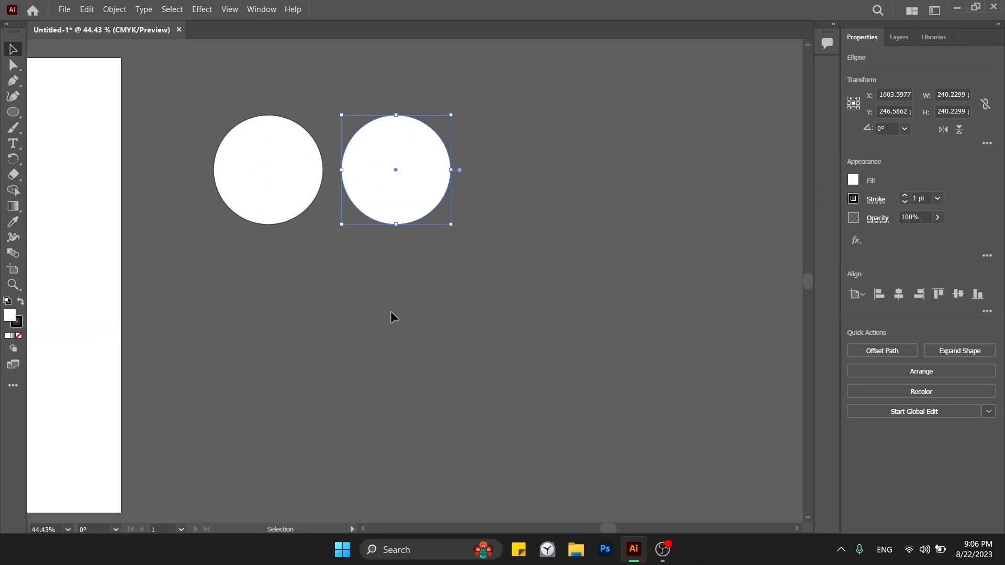
click(390, 311)
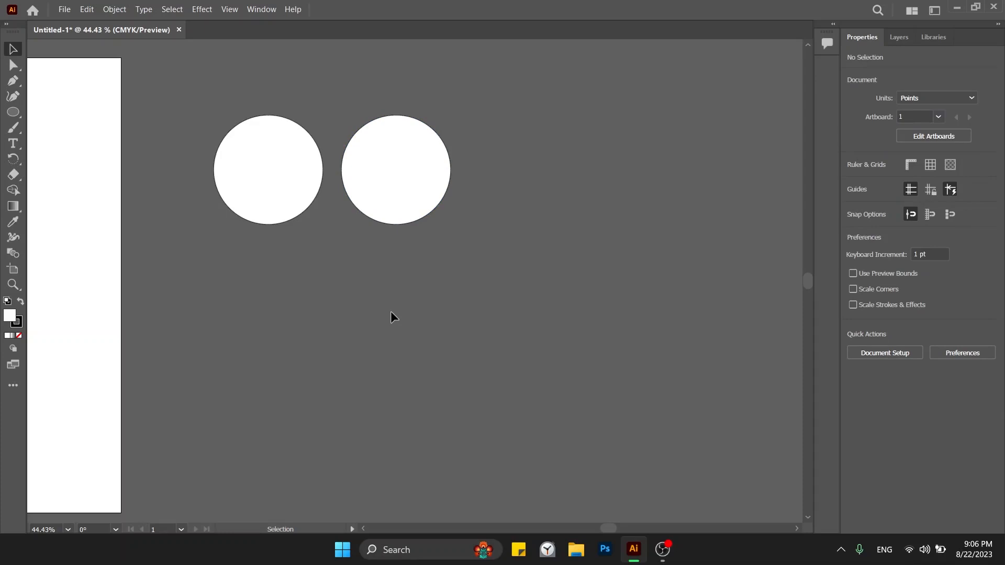
click(399, 207)
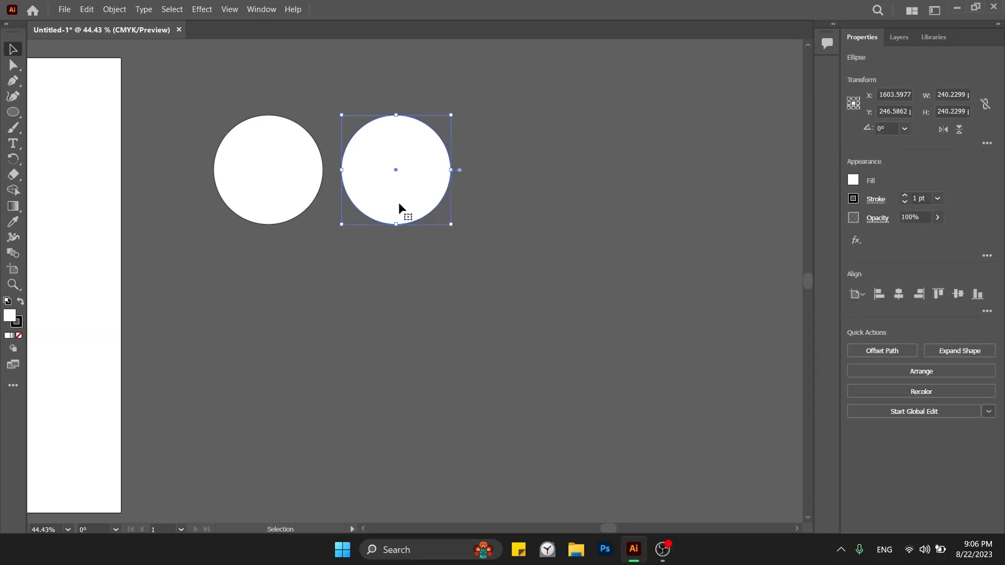
key(Delete)
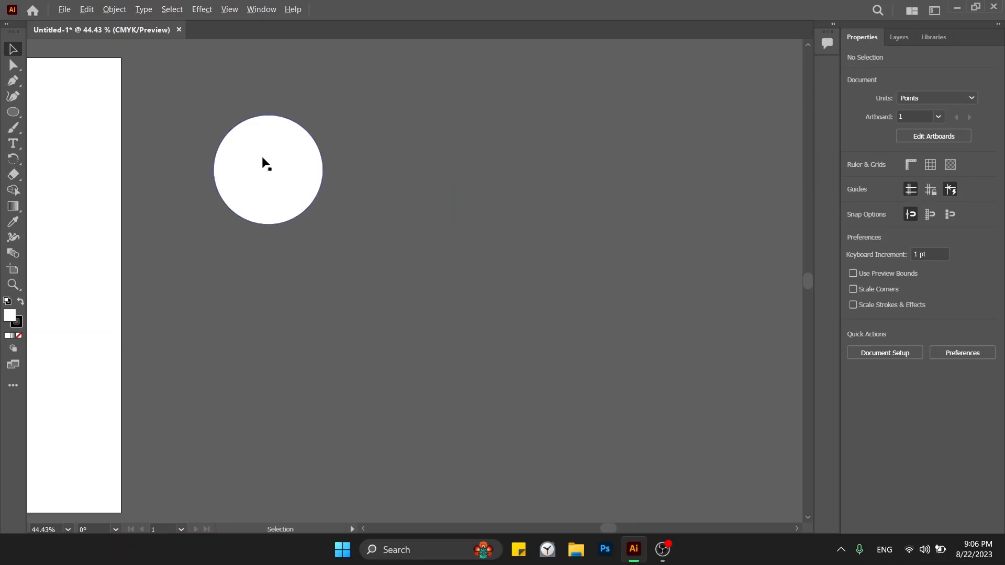
Duplicate the circle horizontally by about 240 pt so the copy's edge touches the original, and deselect it.
drag(265, 162, 381, 177)
key(alt+shift)
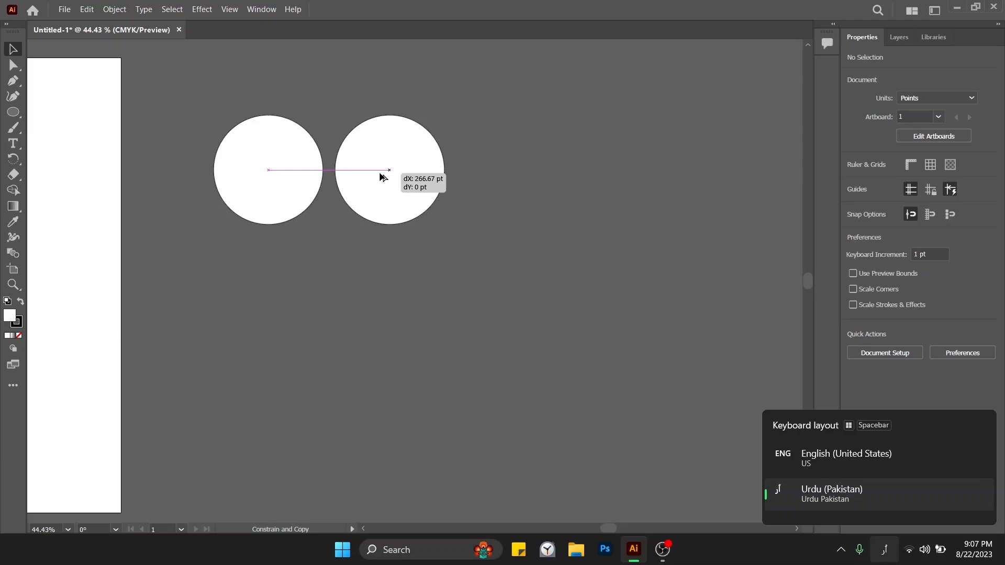
mouse_move(382, 177)
mouse_down()
mouse_move(396, 178)
mouse_move(369, 174)
mouse_up()
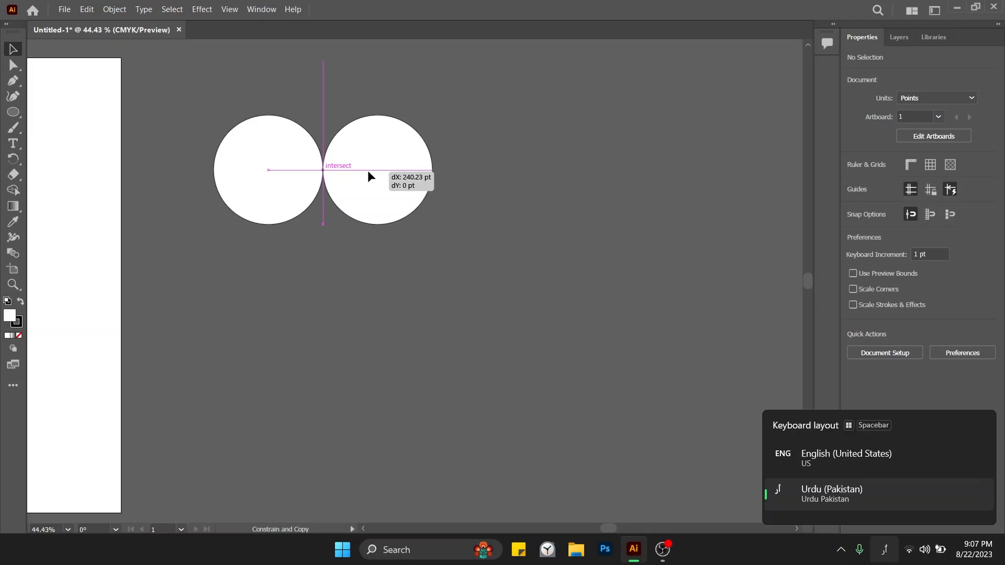
drag(368, 172, 368, 172)
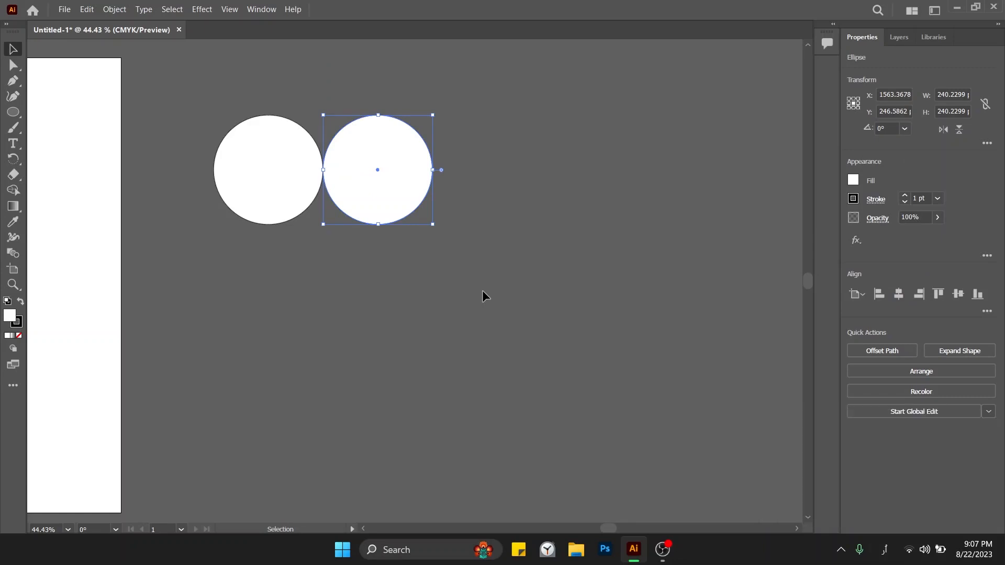
click(482, 291)
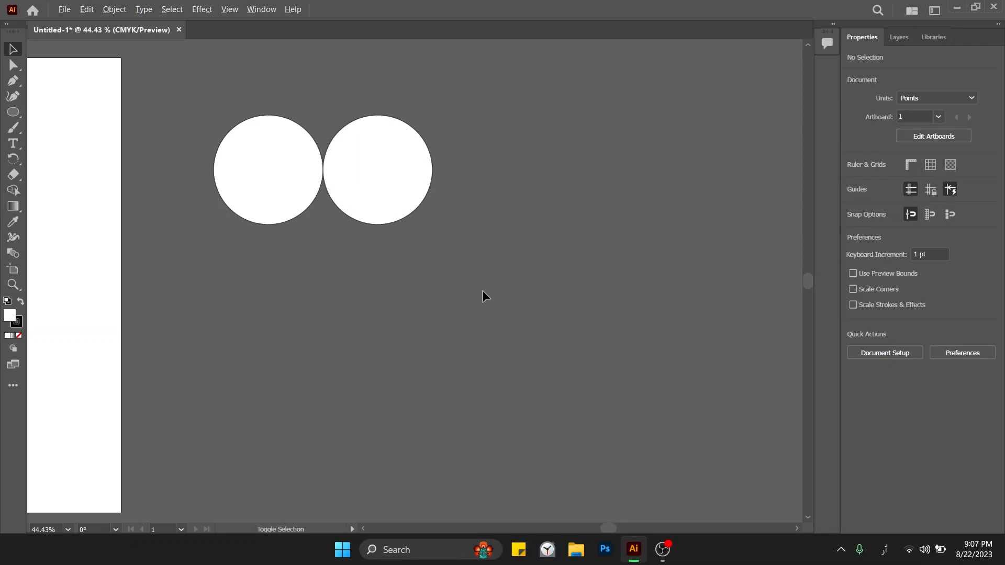
Select both circles beside the artboard and delete them.
key(alt+shift)
drag(454, 108, 229, 250)
key(Delete)
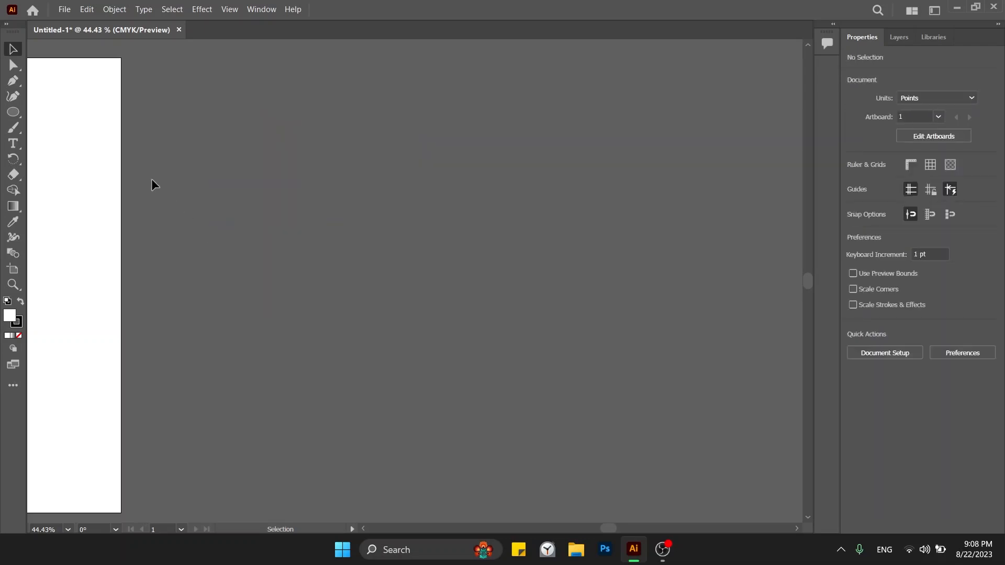
Draw a square about 191 pt wide on the empty canvas beside the artboard with the Rectangle tool.
click(18, 114)
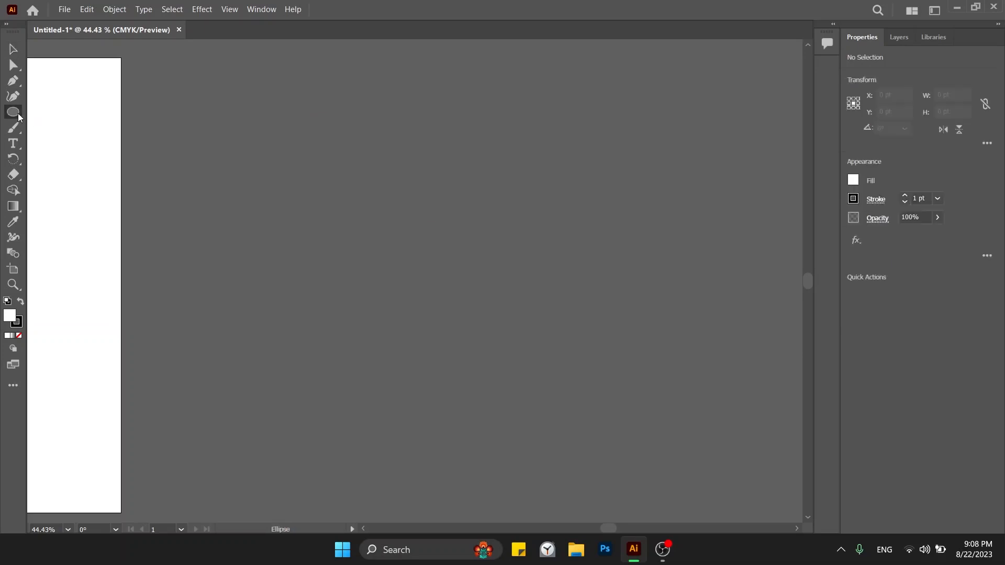
drag(18, 117, 53, 108)
mouse_move(362, 224)
mouse_down()
mouse_move(395, 223)
mouse_move(367, 226)
mouse_move(398, 271)
mouse_move(440, 296)
mouse_move(382, 299)
mouse_move(408, 359)
mouse_move(409, 340)
mouse_move(338, 218)
mouse_move(376, 272)
mouse_move(419, 297)
mouse_move(356, 235)
mouse_move(335, 189)
mouse_move(381, 222)
mouse_move(349, 197)
mouse_up()
key(v)
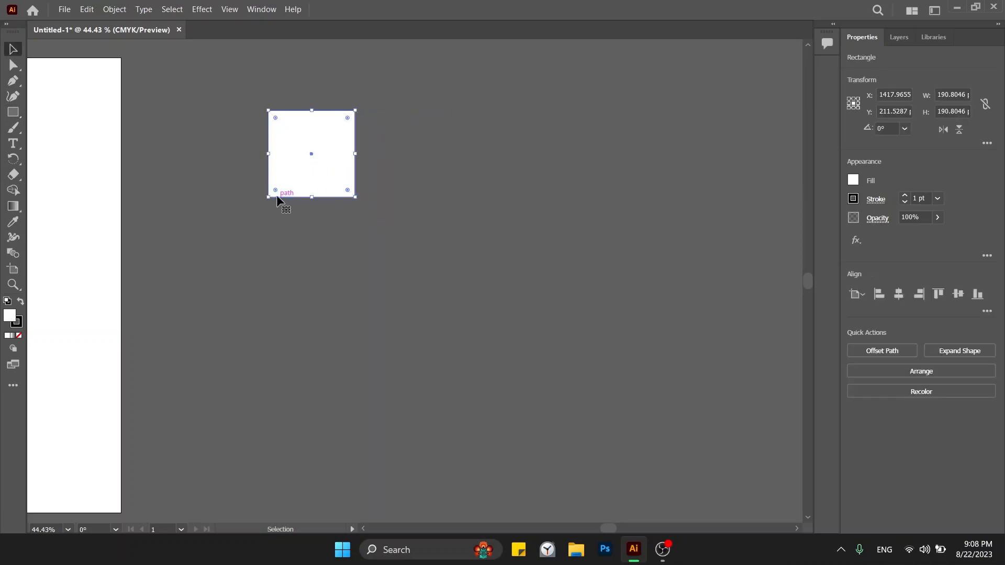
Remove the stroke from the square, keeping its white fill, and dismiss the floating colour settings.
drag(210, 199, 564, 184)
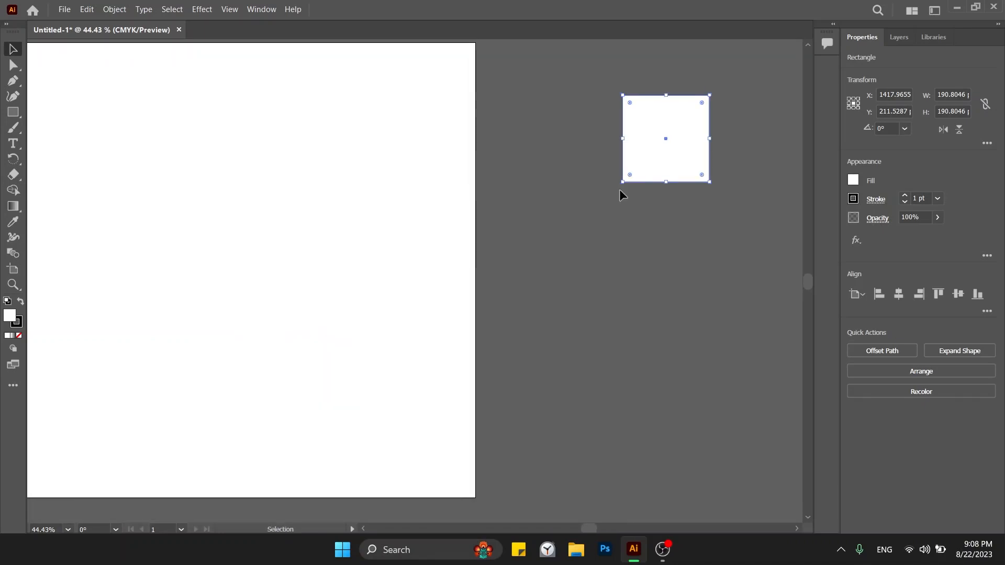
scroll(620, 190, right, 5)
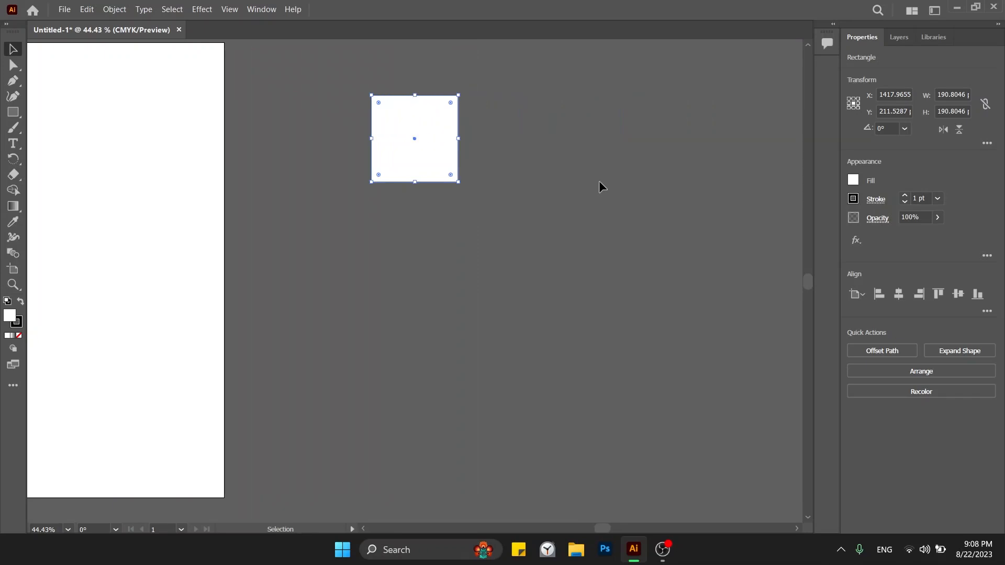
click(581, 177)
click(400, 179)
click(146, 296)
click(415, 109)
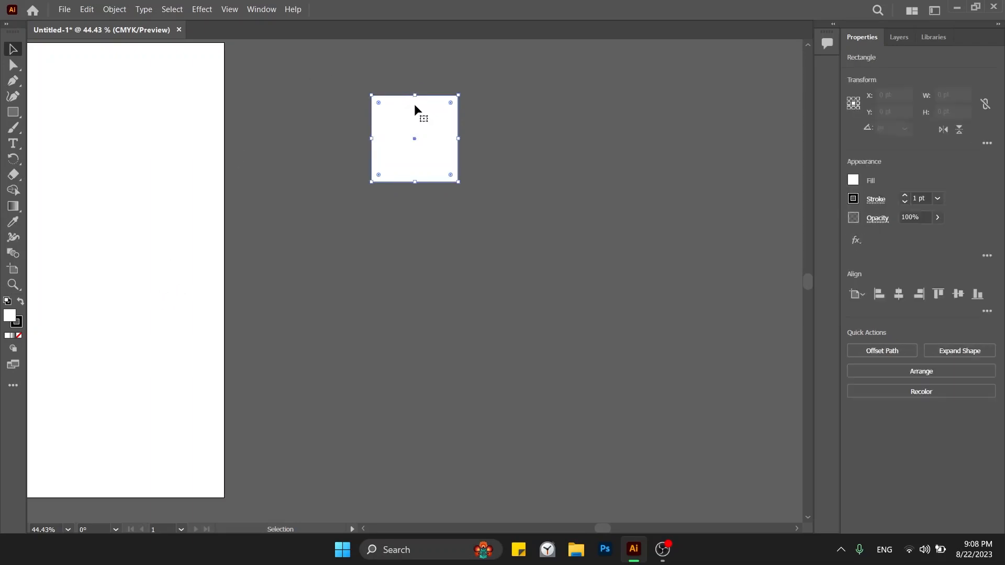
click(17, 324)
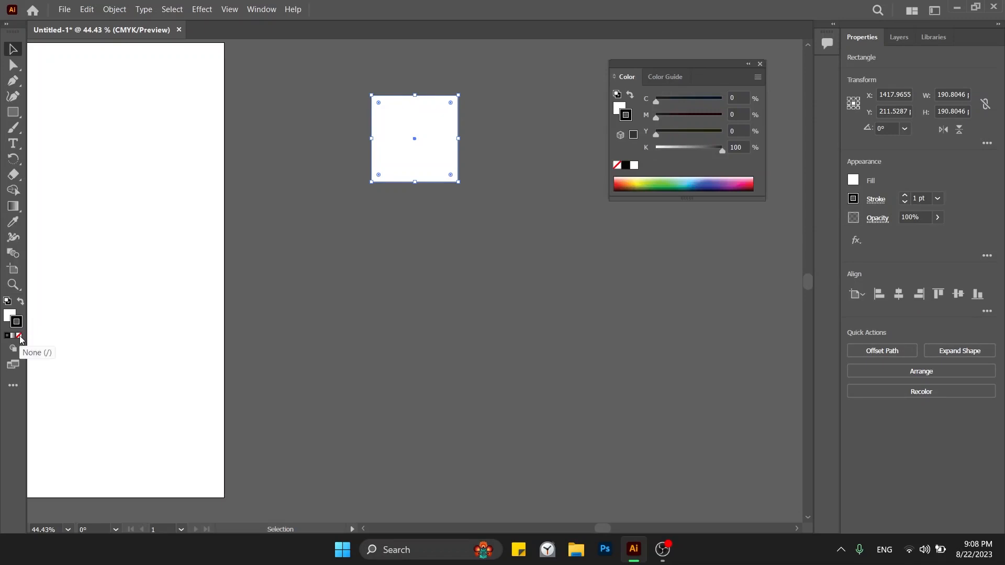
click(19, 337)
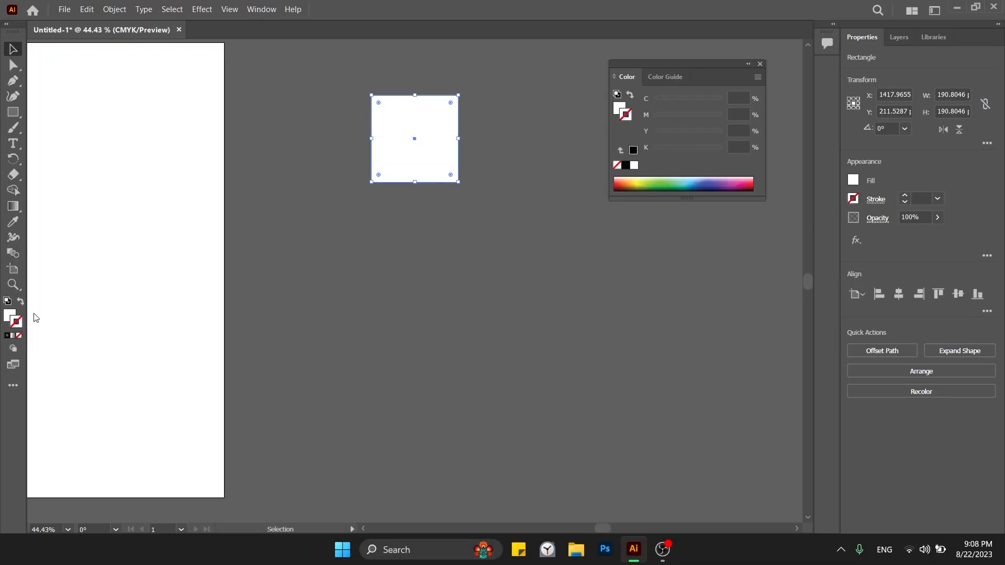
click(327, 268)
click(456, 173)
click(760, 64)
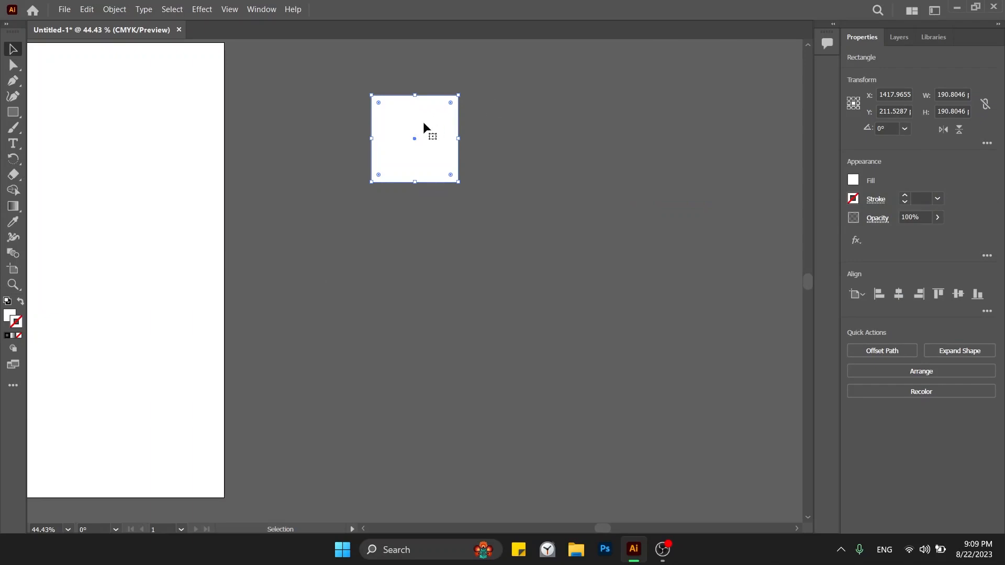
Duplicate the square horizontally edge to edge, offset by 190.8 pt, until four touching squares form a row.
drag(394, 130, 482, 135)
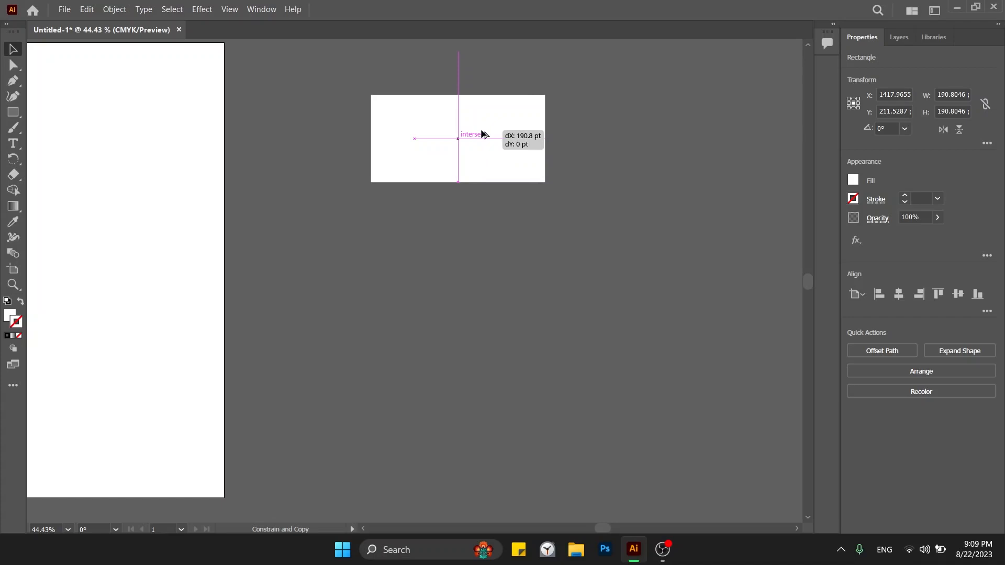
drag(483, 134, 482, 134)
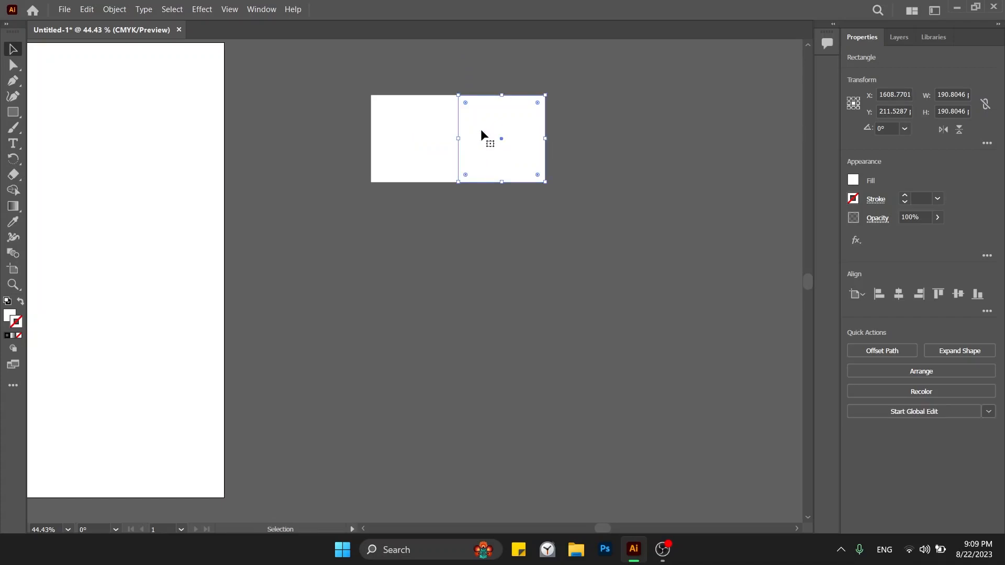
scroll(481, 129, right, 5)
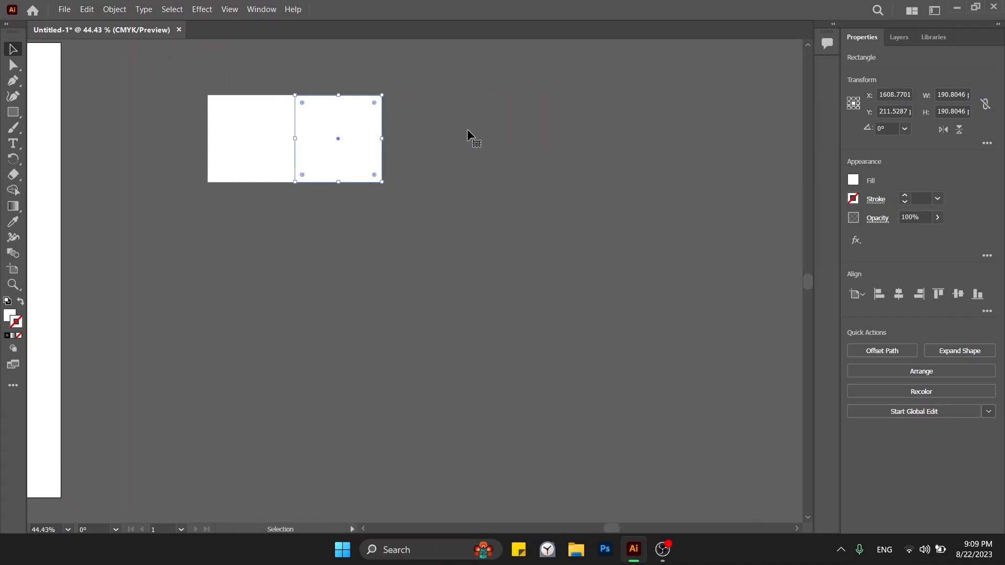
drag(337, 118, 495, 119)
click(514, 250)
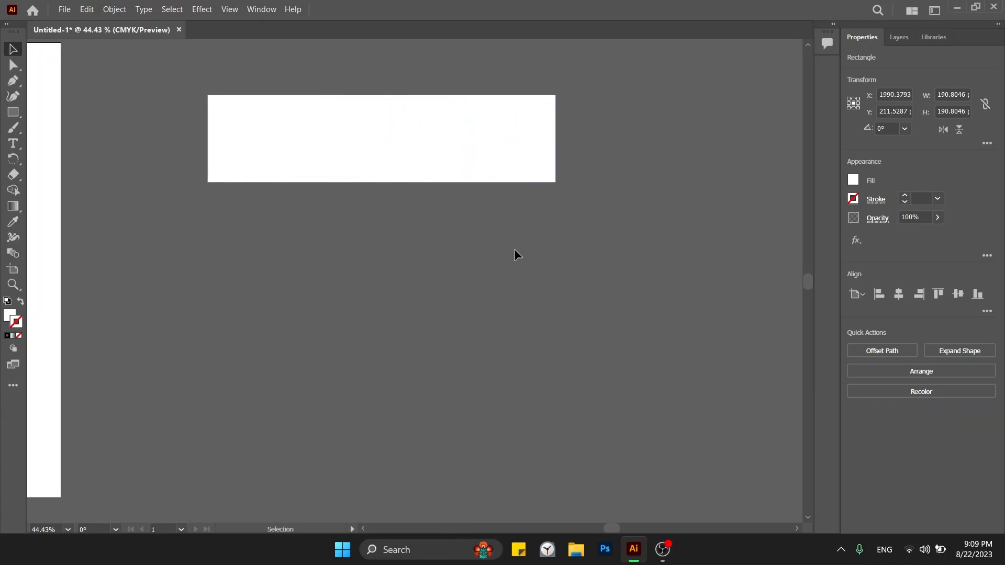
click(240, 149)
click(332, 161)
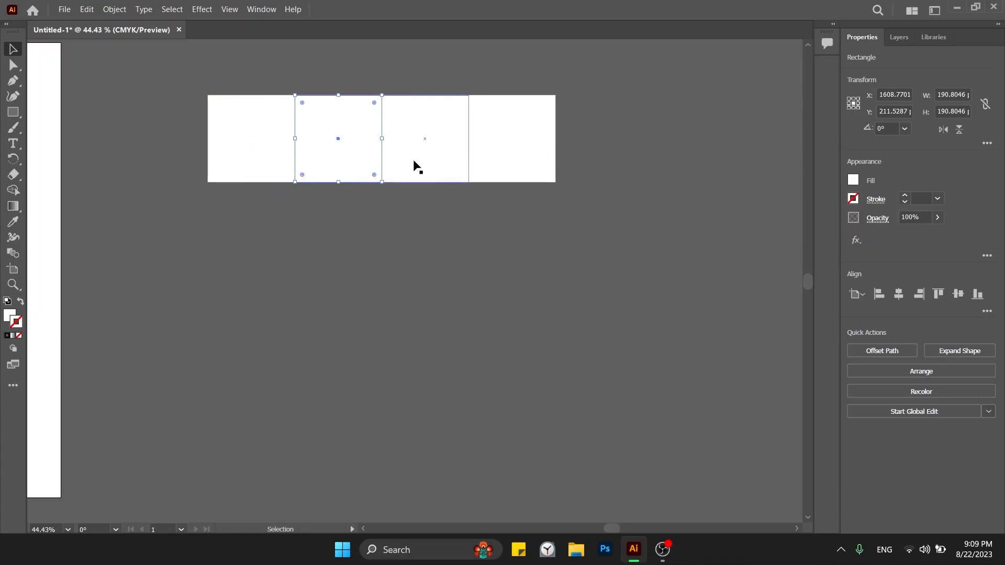
click(416, 161)
click(545, 161)
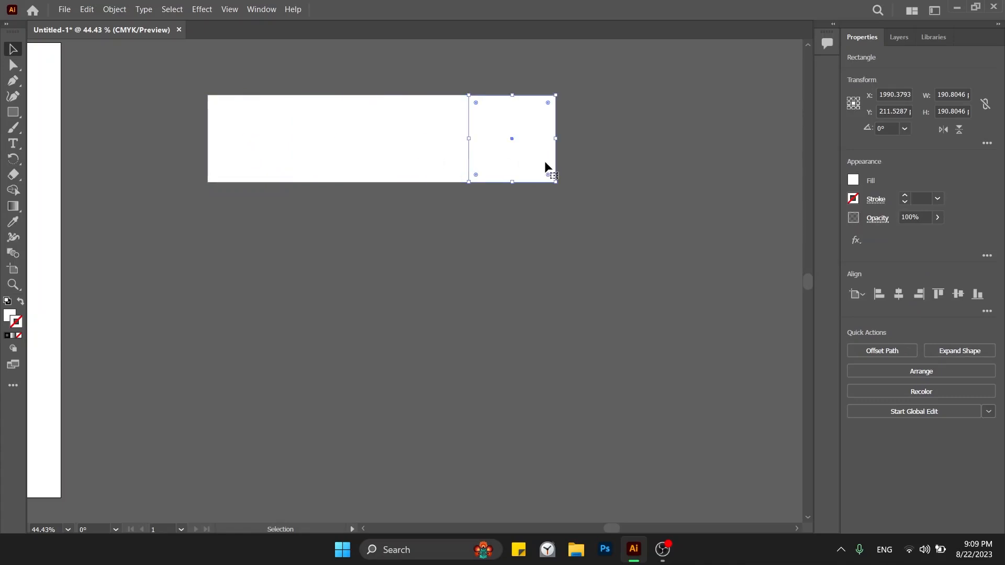
click(381, 237)
Fill the second square of the row with black, 000000.
click(317, 165)
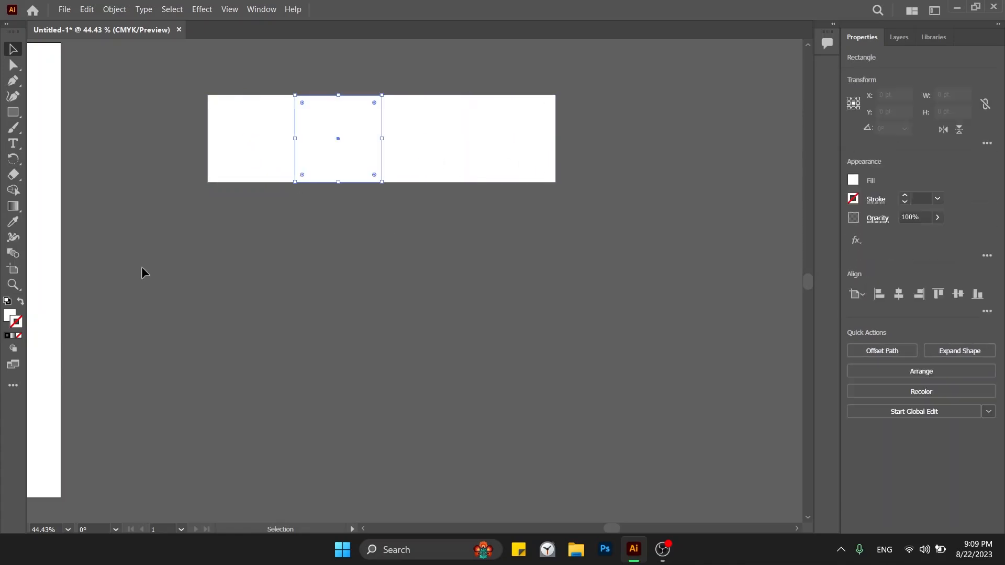
double_click(9, 316)
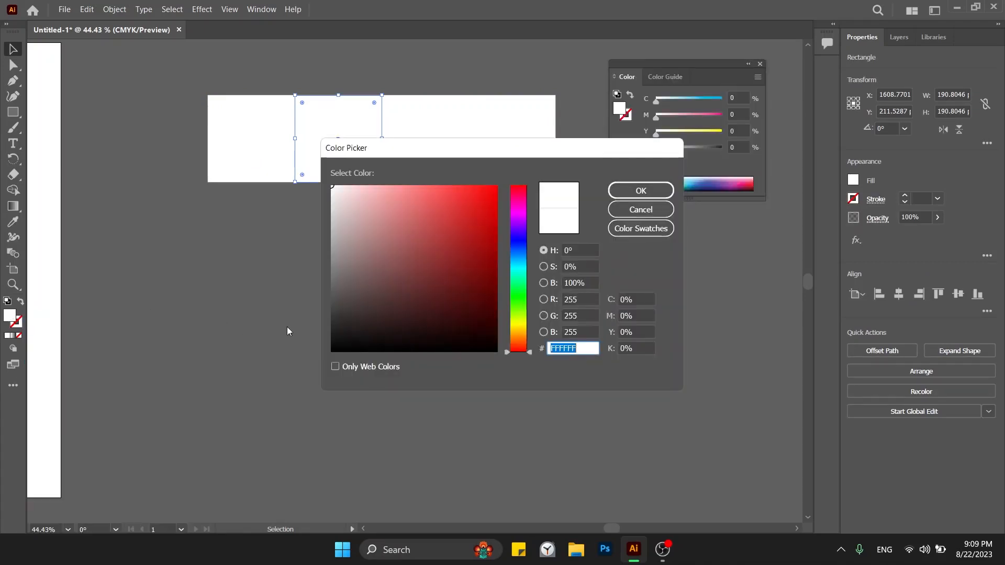
drag(340, 332, 325, 362)
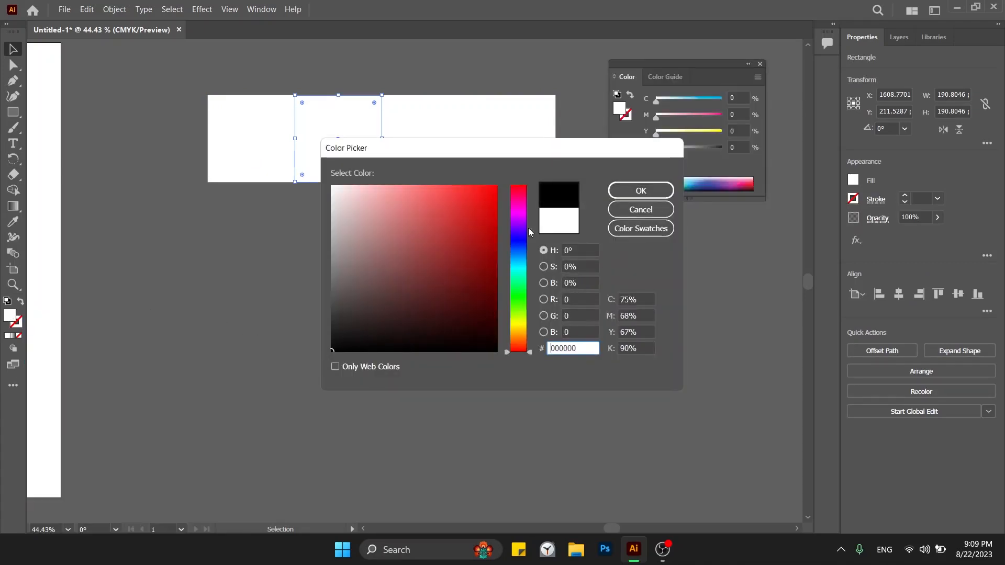
click(642, 190)
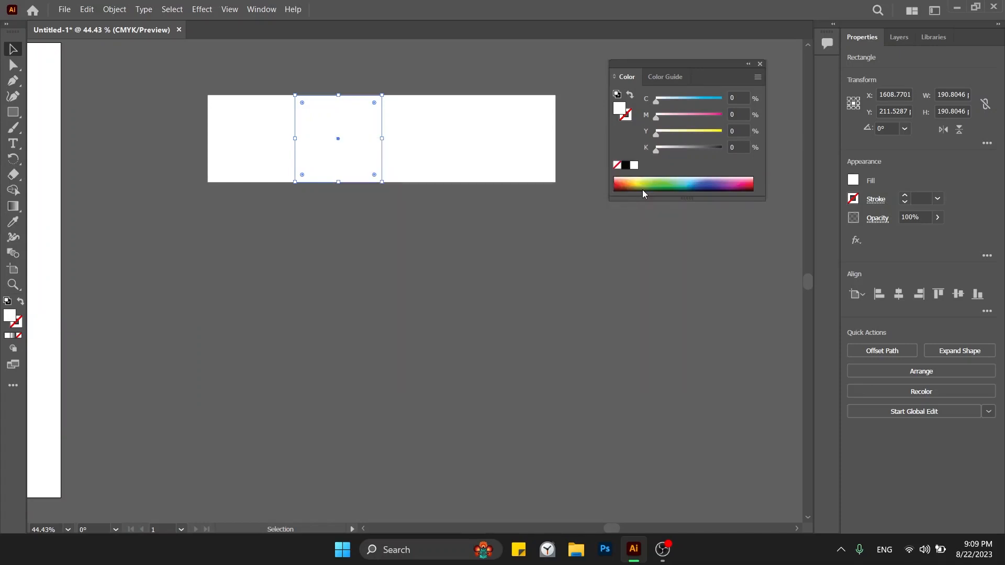
click(347, 222)
click(341, 178)
Fill the fourth square of the row with black, 000000, then deselect it and dismiss the floating colour settings.
click(512, 139)
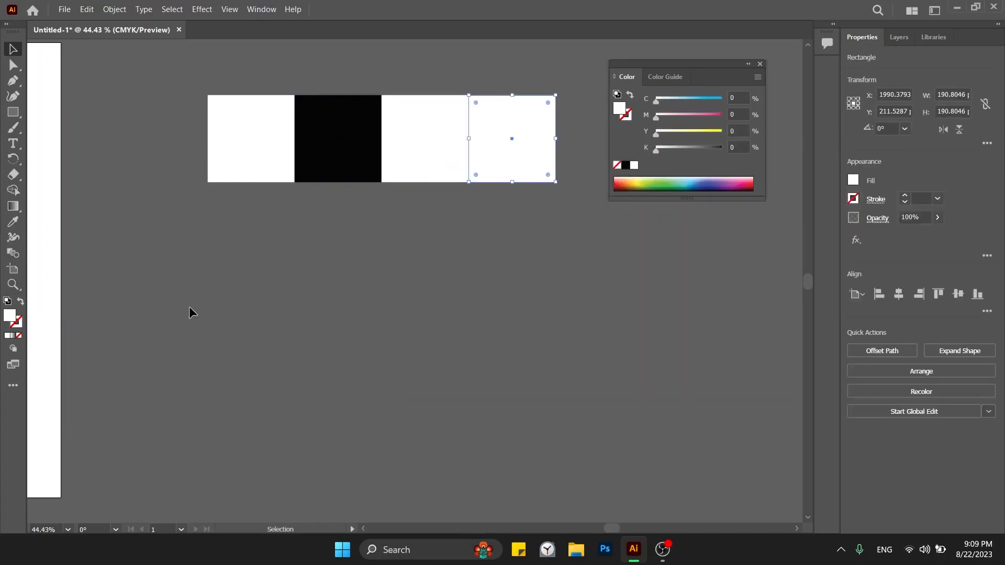
double_click(9, 316)
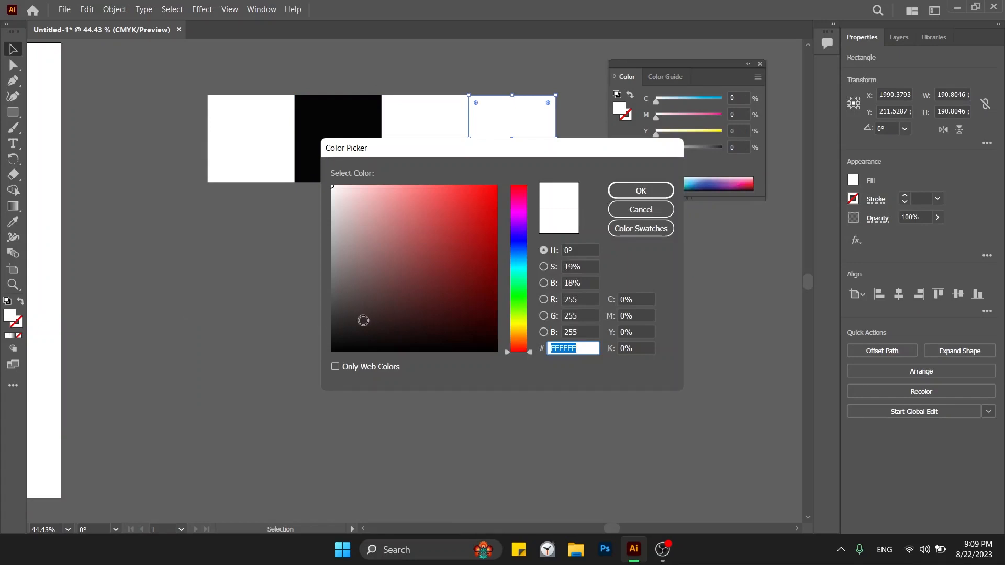
text(000000)
click(623, 191)
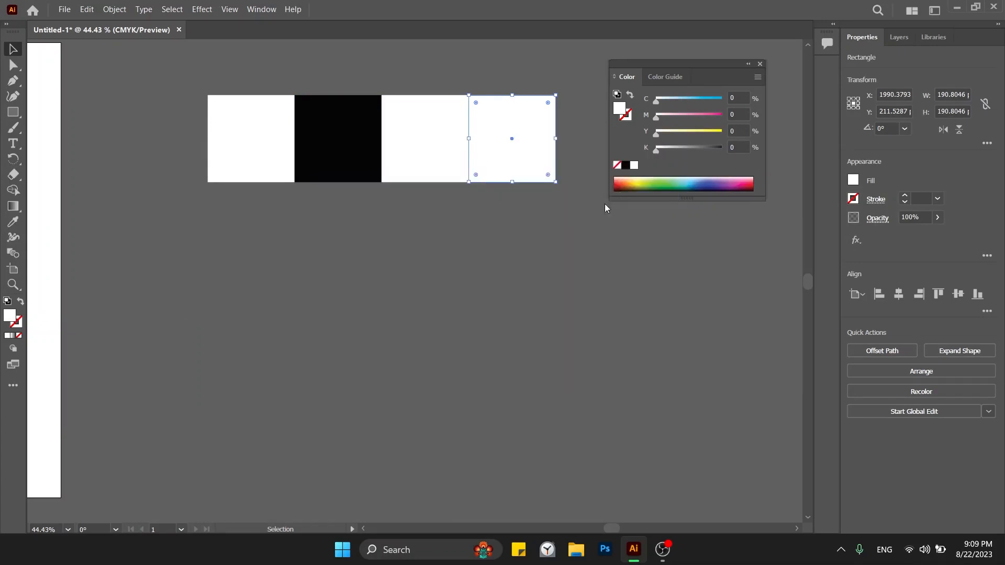
click(552, 243)
click(760, 65)
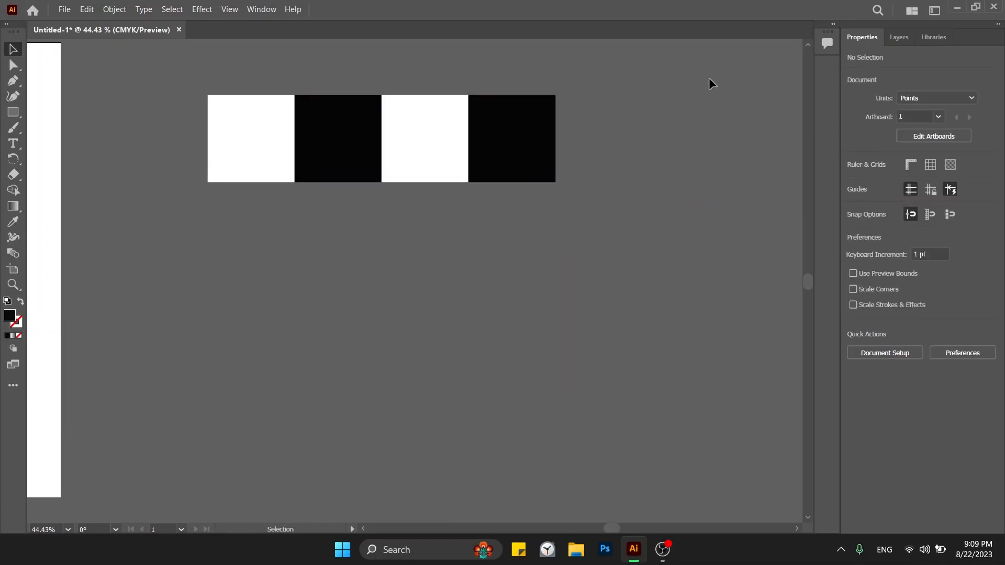
Duplicate the row of four squares horizontally so the copy touches its black end, making a row of eight, and deselect.
drag(233, 67, 540, 236)
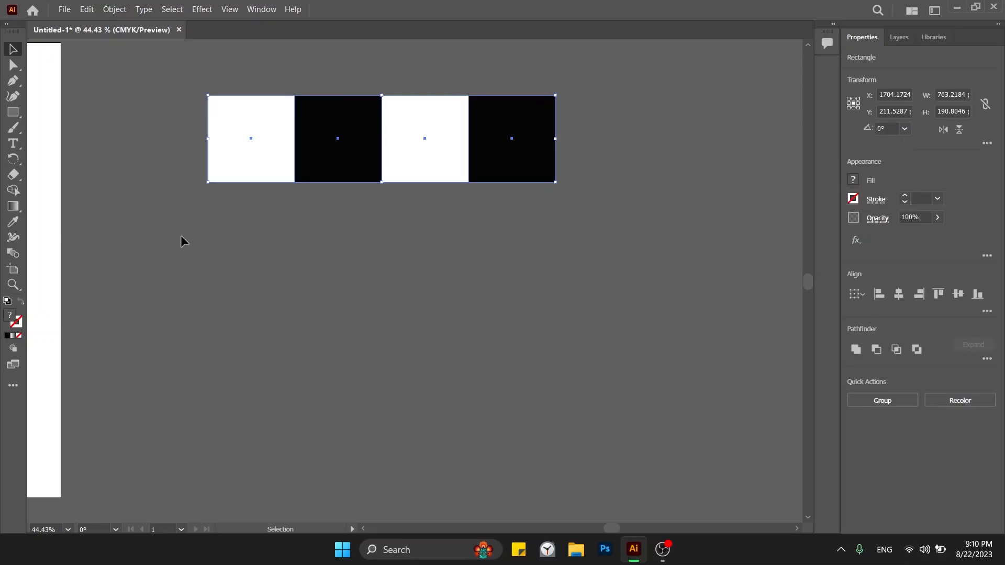
click(603, 274)
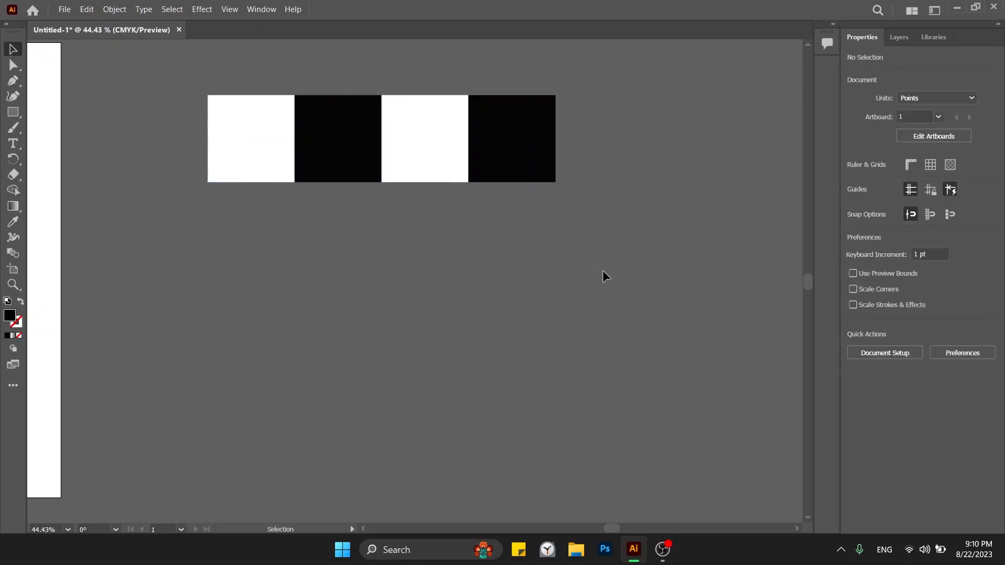
drag(559, 120, 204, 196)
scroll(414, 228, right, 3)
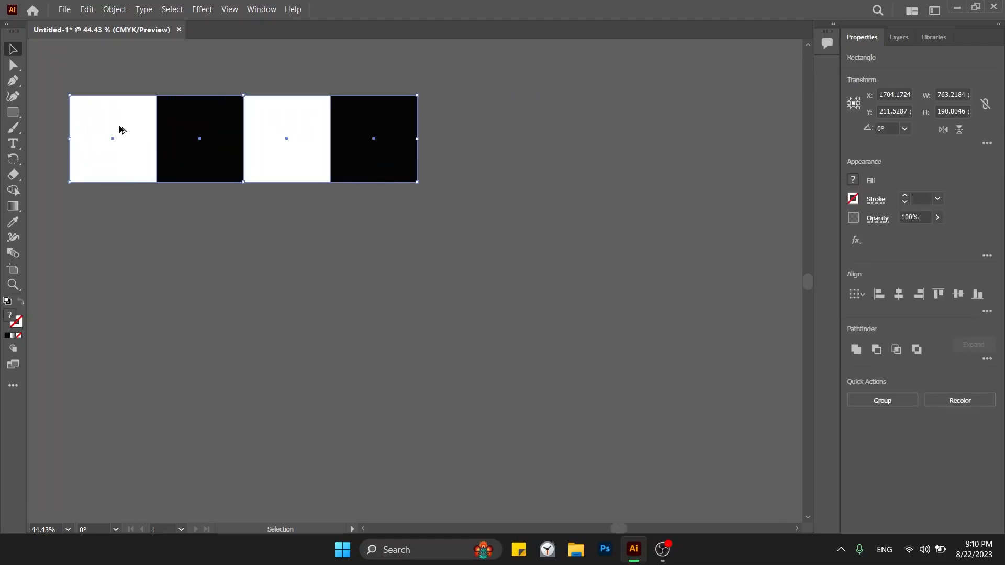
drag(106, 115, 454, 142)
click(596, 313)
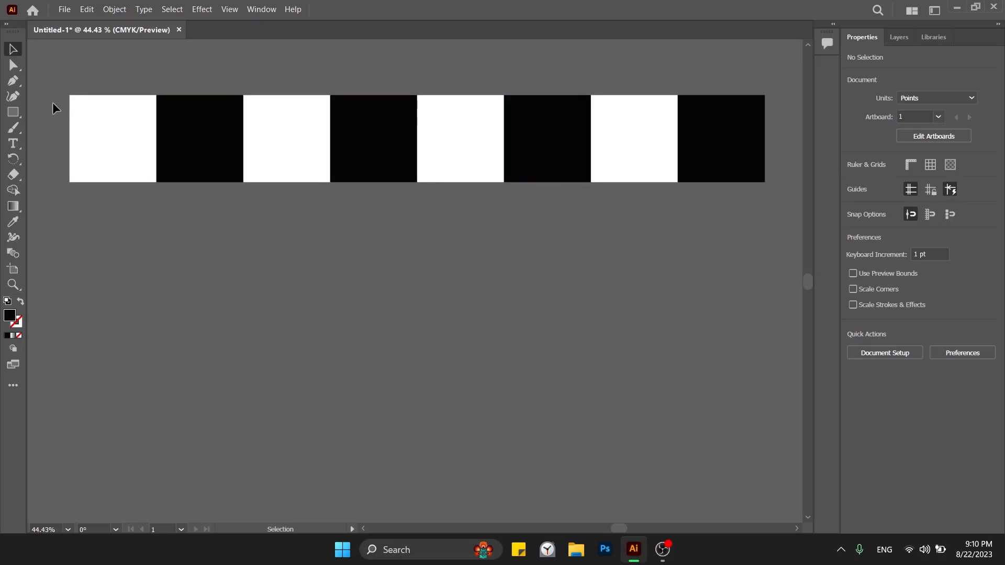
Duplicate the whole row of eight squares straight down so the copy touches the original row, and deselect.
drag(47, 99, 747, 161)
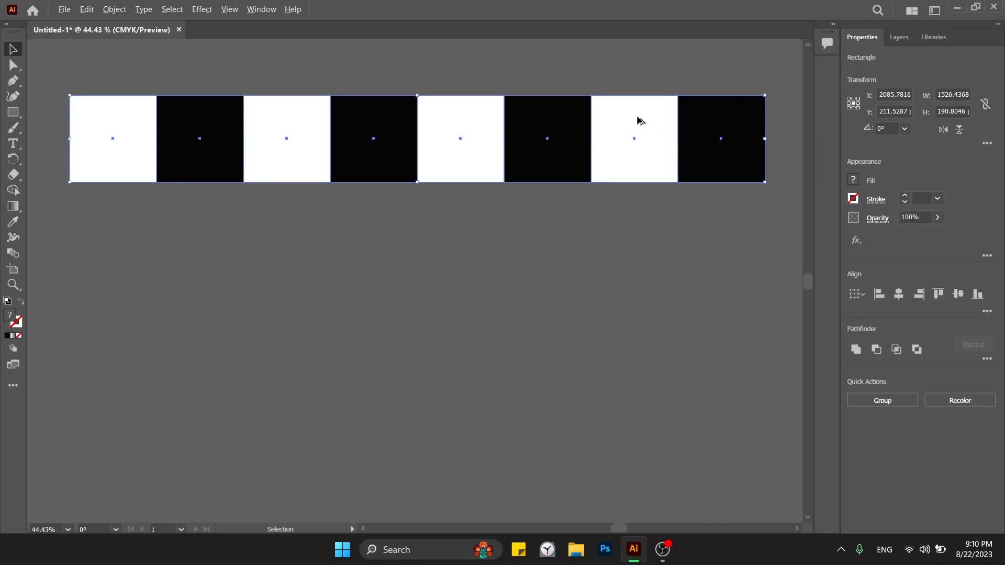
drag(639, 119, 639, 200)
click(662, 309)
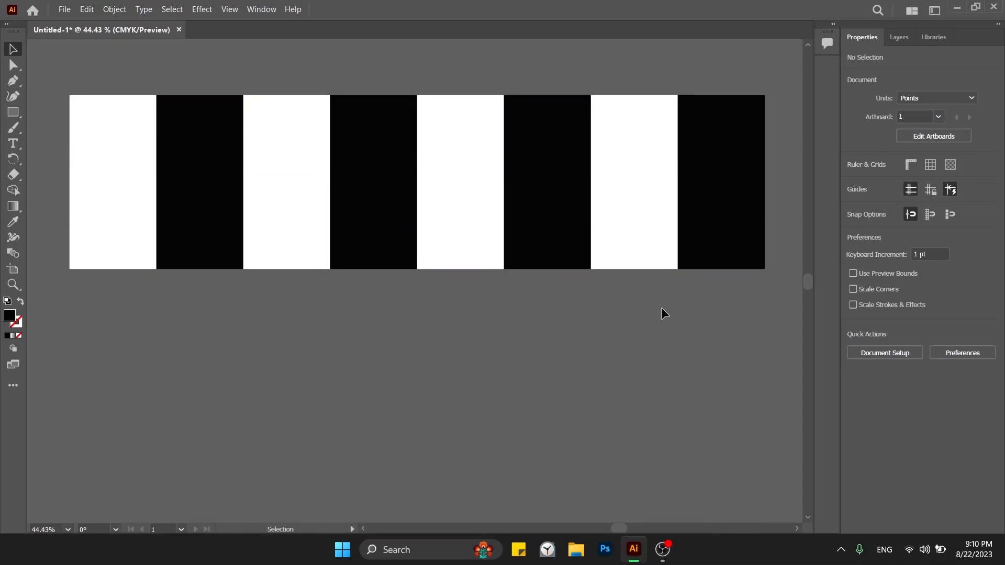
click(653, 259)
drag(646, 226, 477, 228)
drag(316, 226, 136, 233)
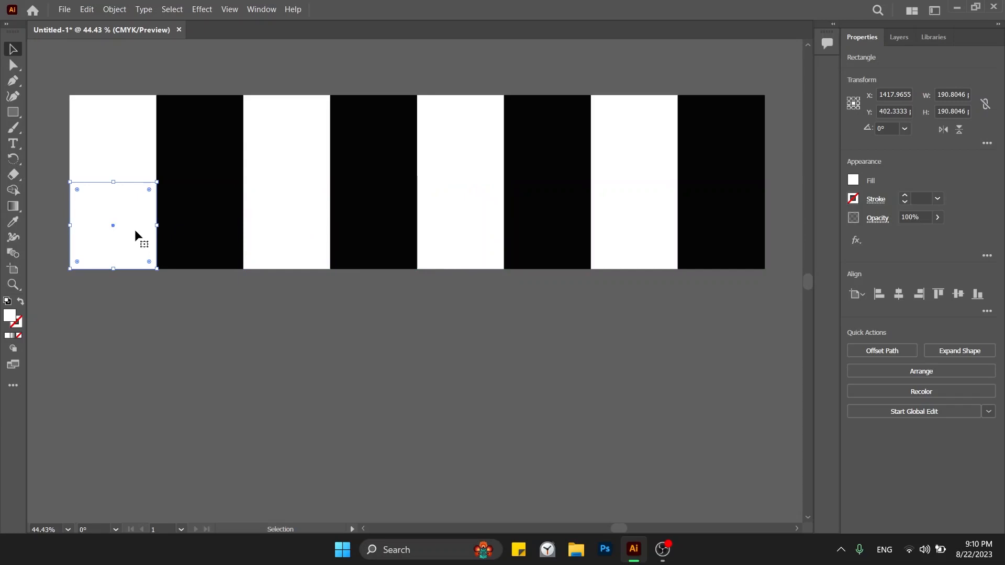
Rotate the second row of eight squares by 180° so its colours alternate with the first row, and deselect.
drag(49, 227, 776, 258)
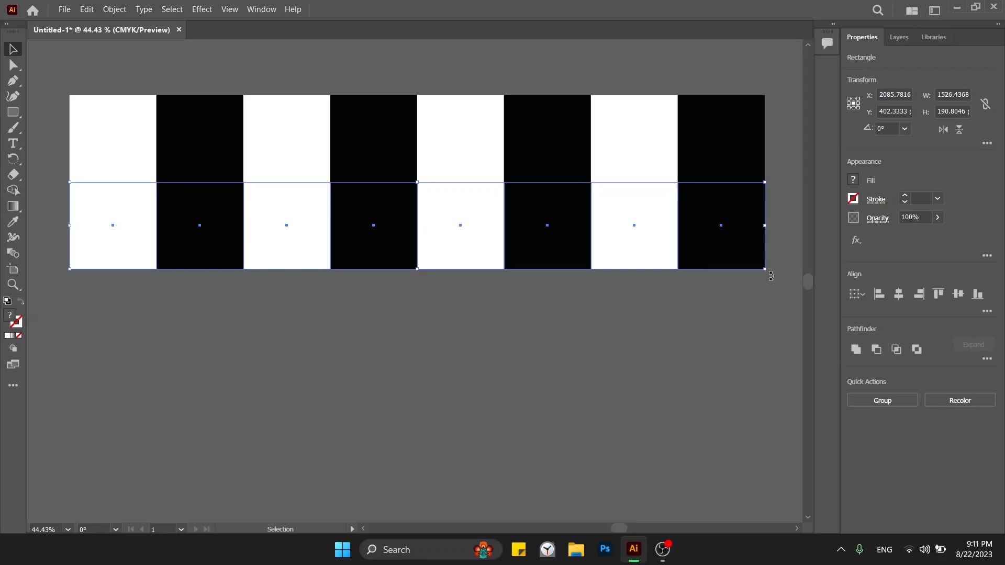
drag(771, 276, 175, 194)
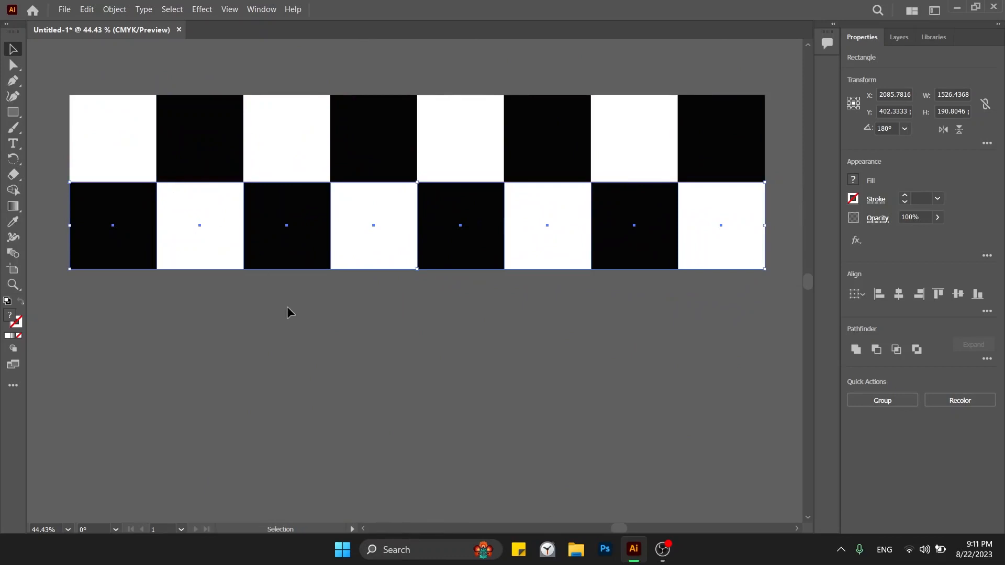
click(288, 308)
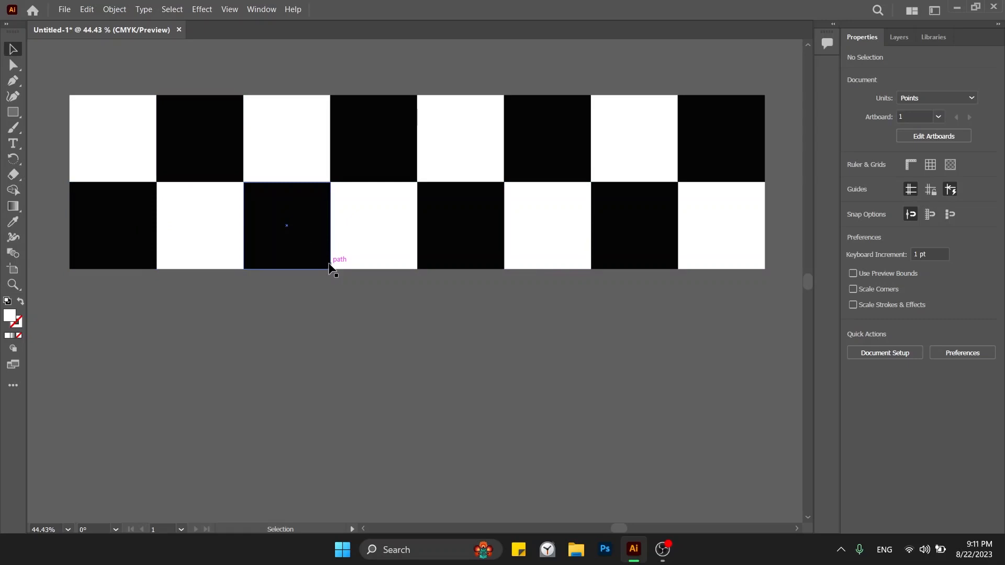
Duplicate both rows together straight down so the copy touches the second row, giving four alternating rows.
drag(46, 127, 729, 269)
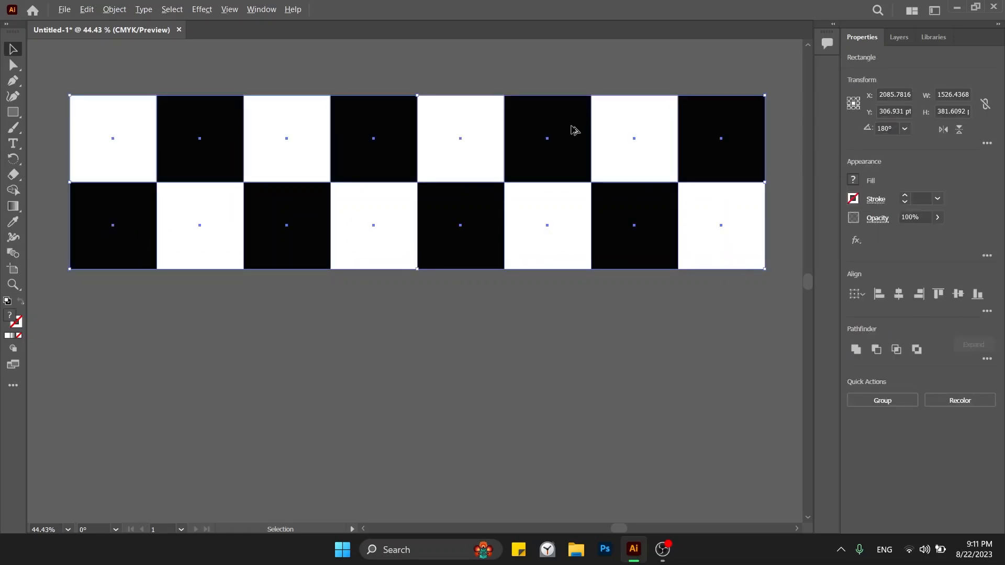
drag(579, 131, 600, 296)
scroll(600, 296, down, 3)
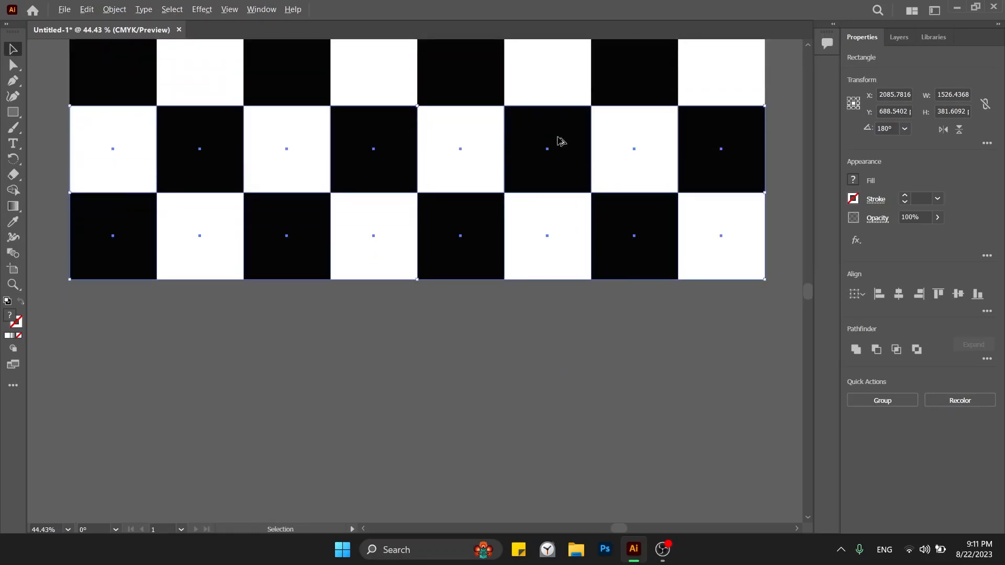
Duplicate the lowest two rows straight down twice so the copies touch, completing an eight-row board, and deselect.
drag(558, 142, 570, 316)
key(ctrl+d)
scroll(569, 314, down, 3)
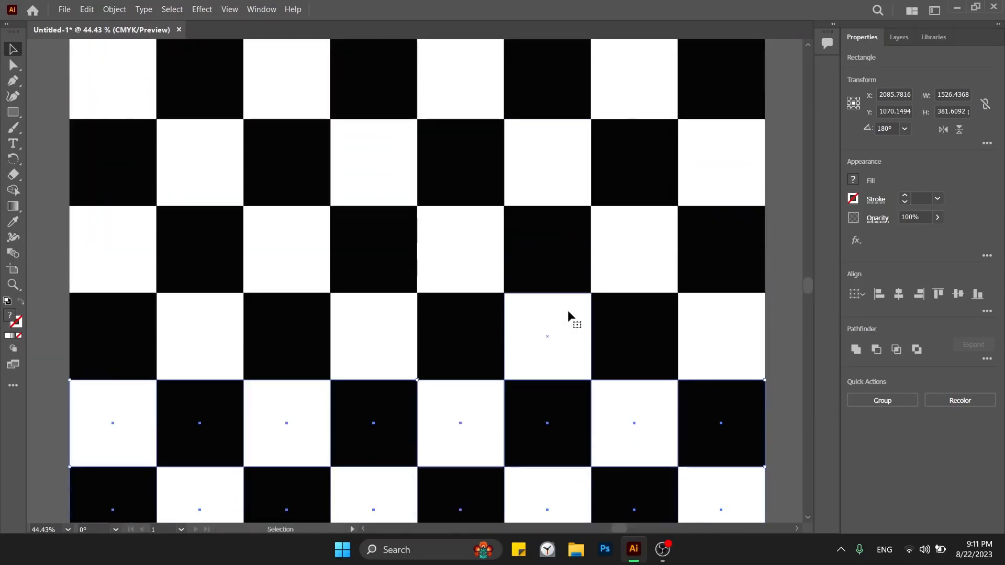
scroll(568, 314, down, 5)
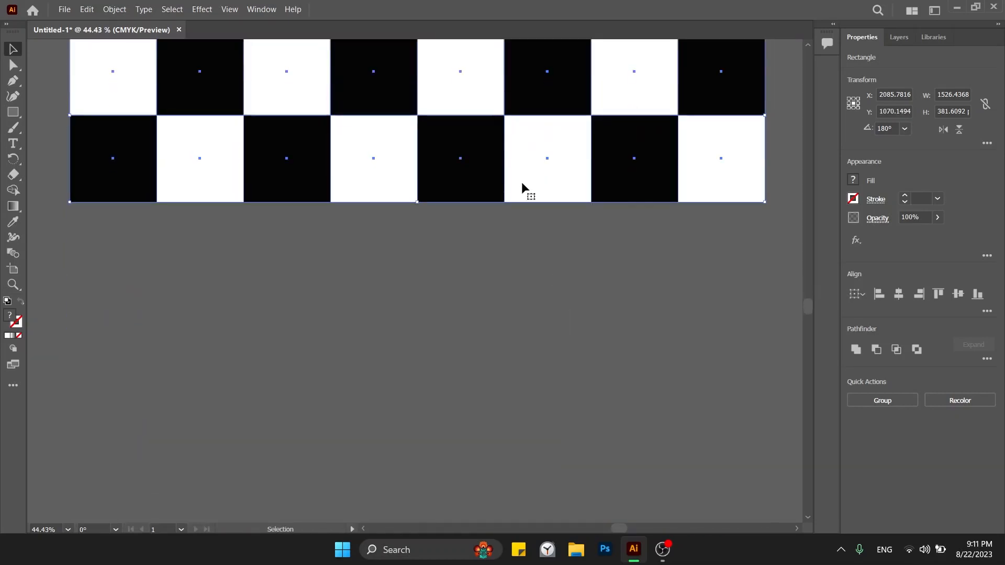
drag(538, 102, 557, 268)
click(606, 408)
key(ctrl+minus)
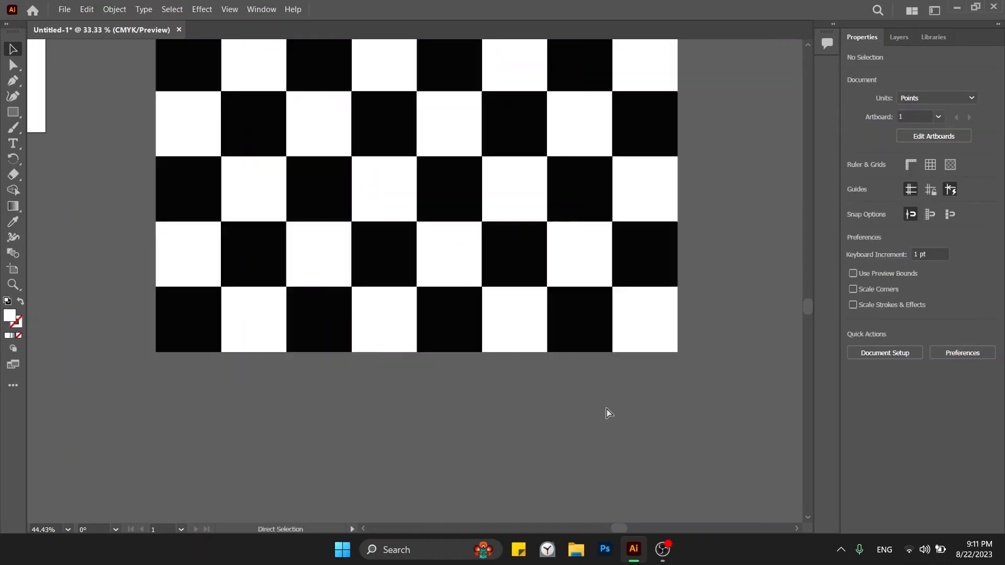
key(ctrl+minus)
key(ctrl+minus)
drag(605, 406, 572, 453)
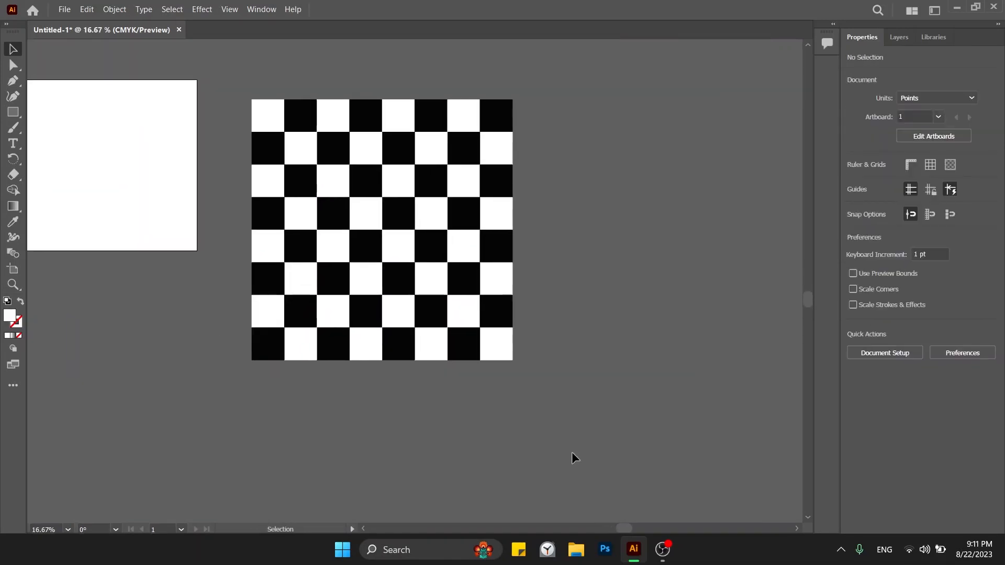
Check the number of squares along the board's last column and bottom row by selecting each in turn, and deselect.
drag(243, 82, 497, 406)
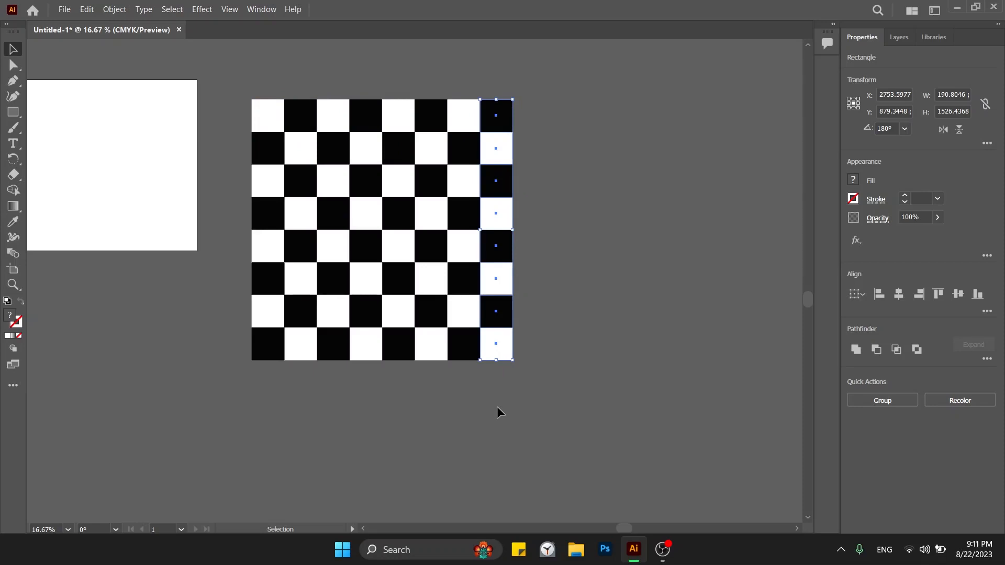
click(497, 407)
drag(535, 348, 162, 366)
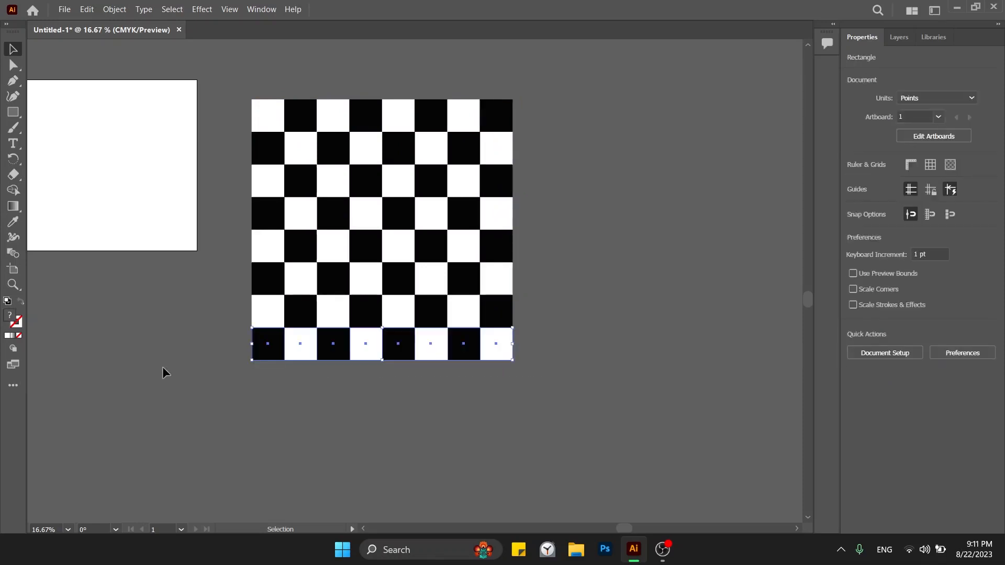
drag(482, 419, 513, 84)
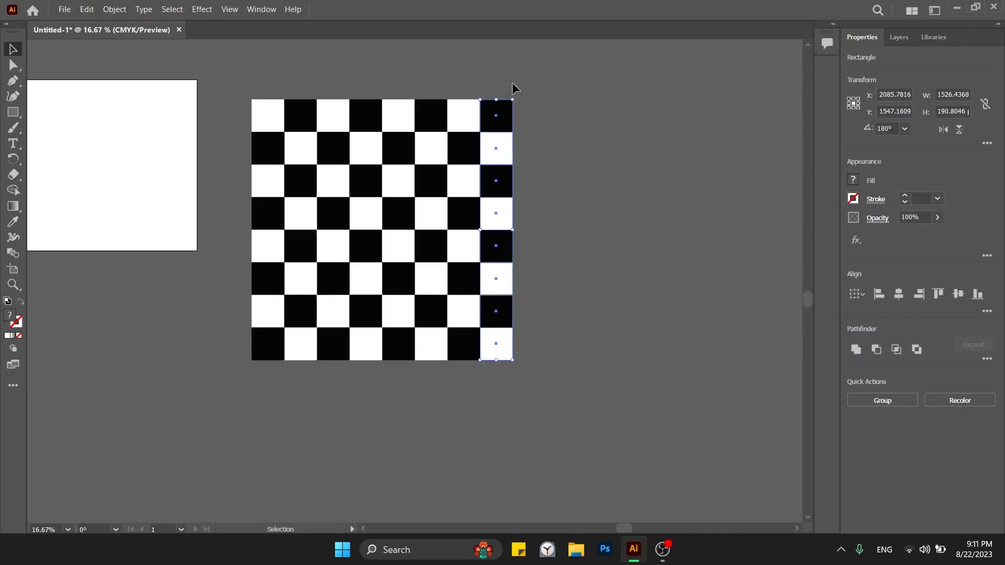
click(574, 210)
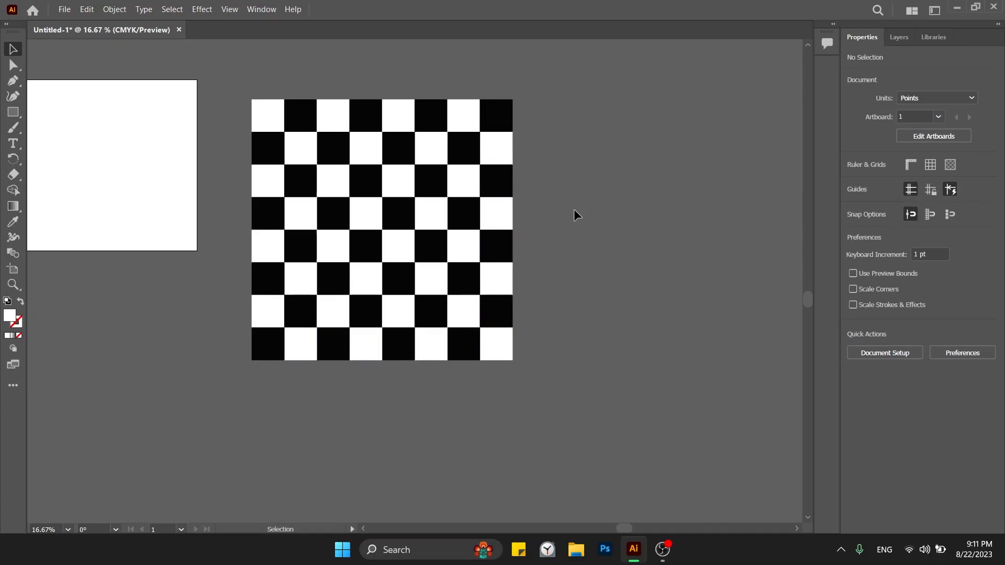
Delete every square of the board except the white one in its top-left corner.
drag(533, 83, 307, 371)
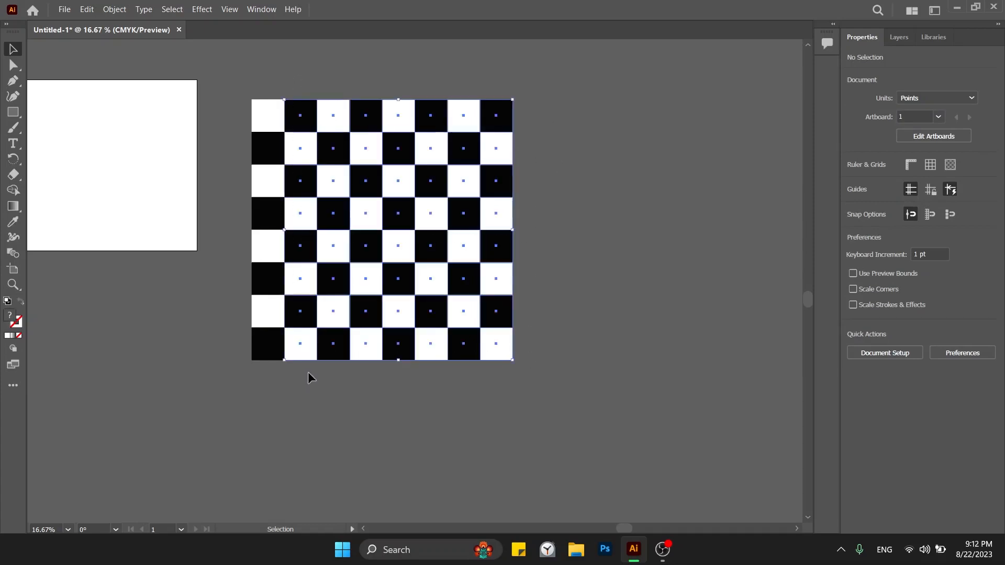
drag(225, 158, 257, 423)
key(Delete)
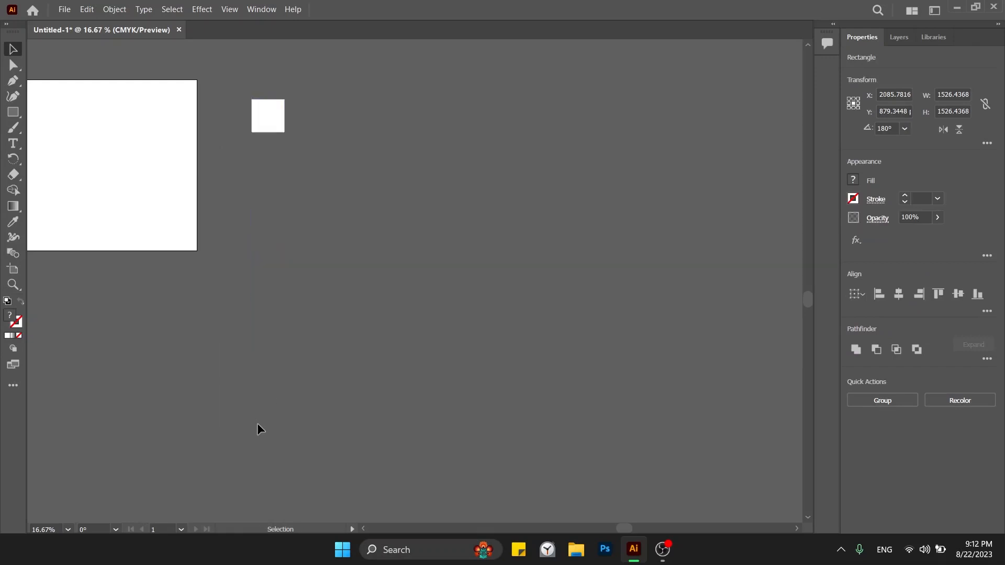
click(257, 429)
Duplicate the remaining white square horizontally so the copy touches its right edge.
key(ctrl+equal)
key(ctrl+equal)
key(ctrl+equal)
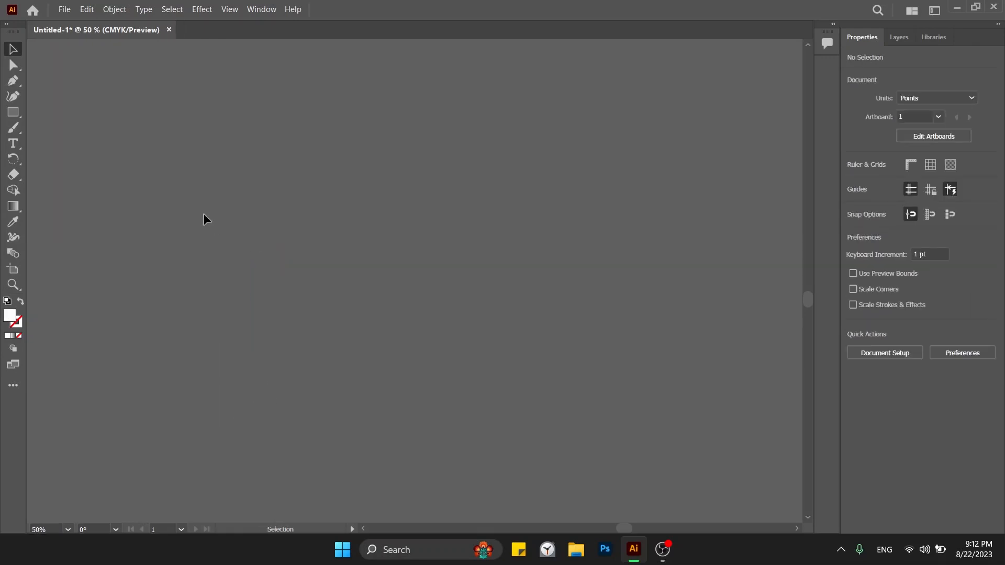
drag(203, 212, 327, 361)
mouse_move(175, 124)
mouse_down()
mouse_move(305, 284)
mouse_move(315, 351)
mouse_up()
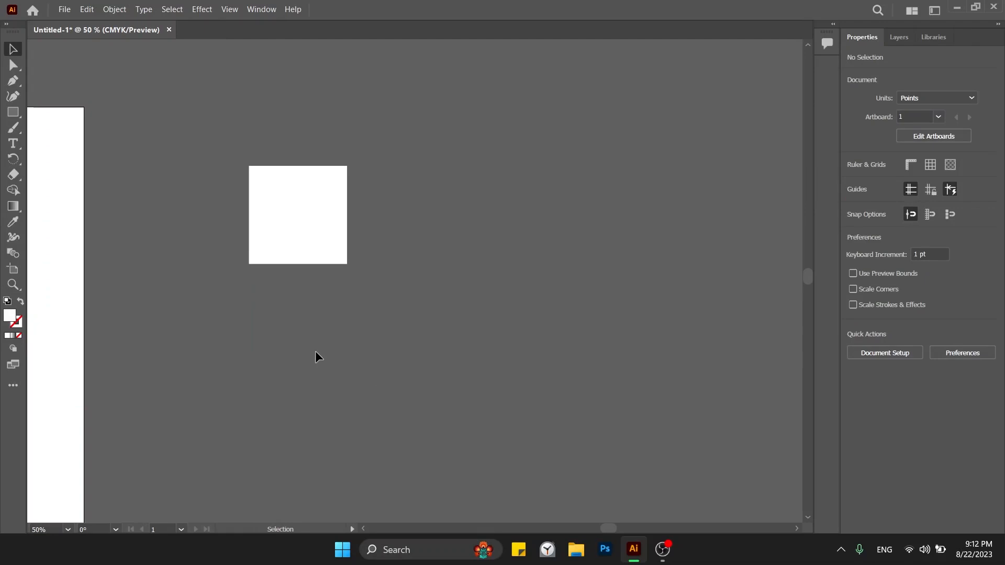
drag(298, 187, 532, 238)
key(ctrl+z)
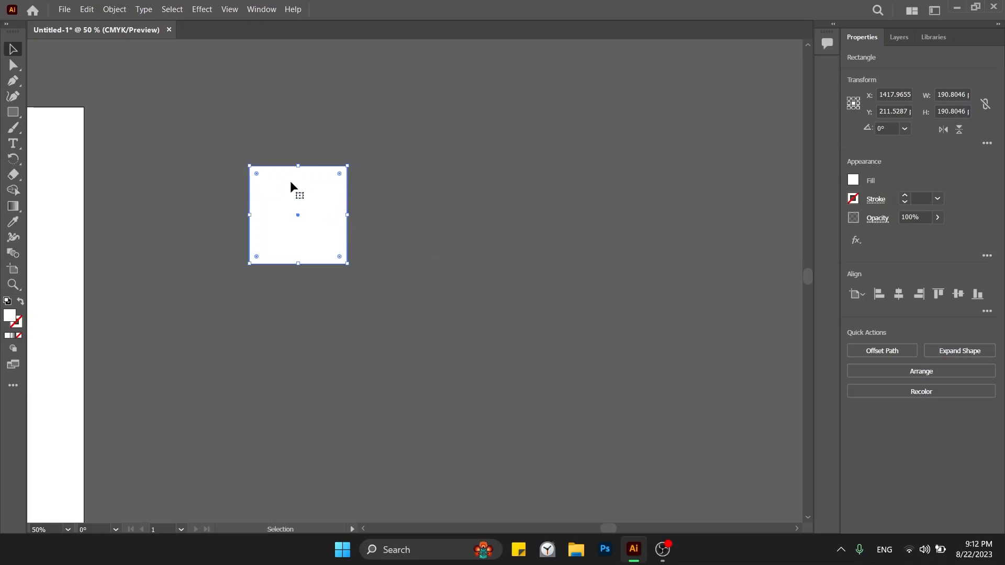
drag(273, 185, 373, 192)
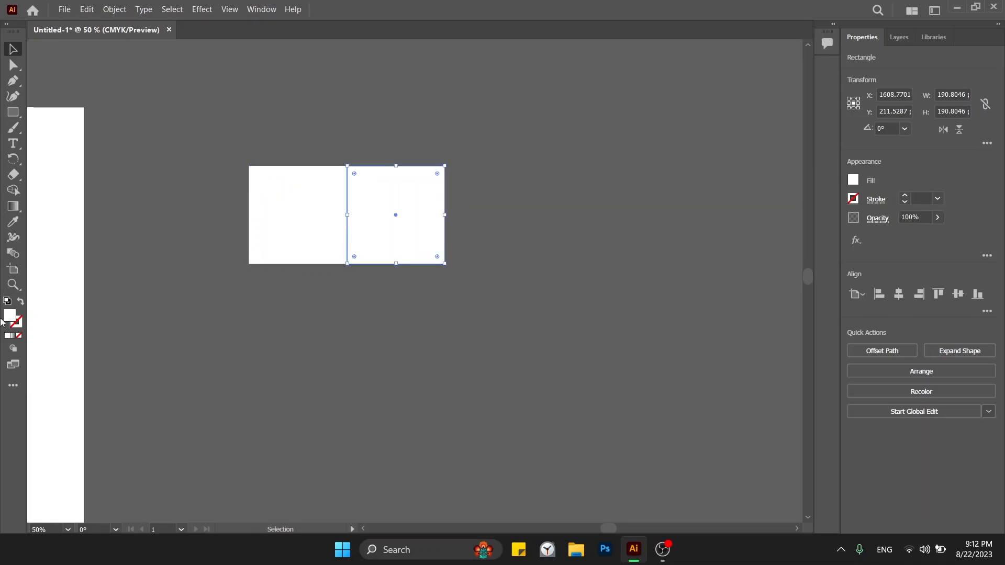
Fill the duplicated square with black.
double_click(9, 315)
drag(357, 325, 301, 366)
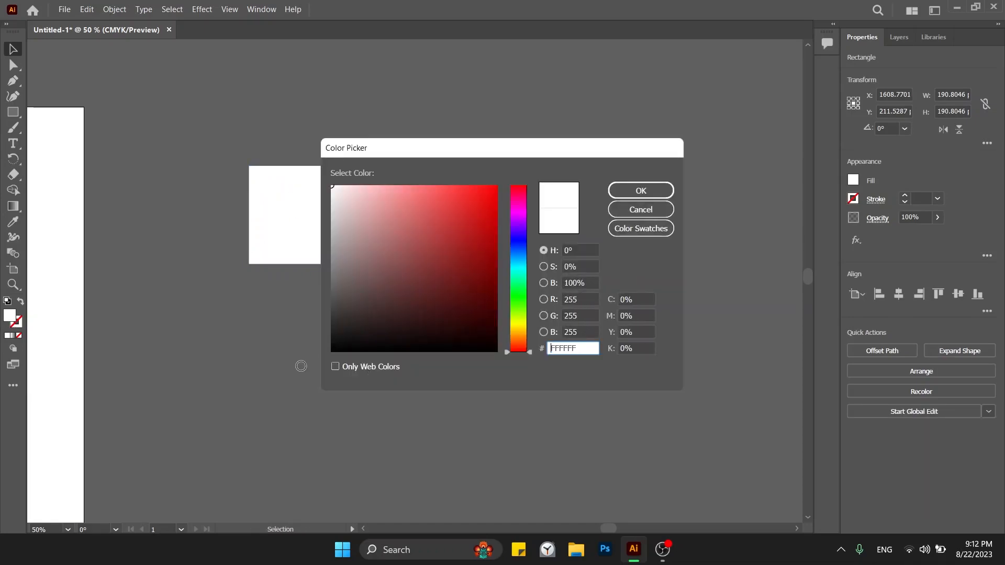
drag(344, 336, 332, 357)
key(Return)
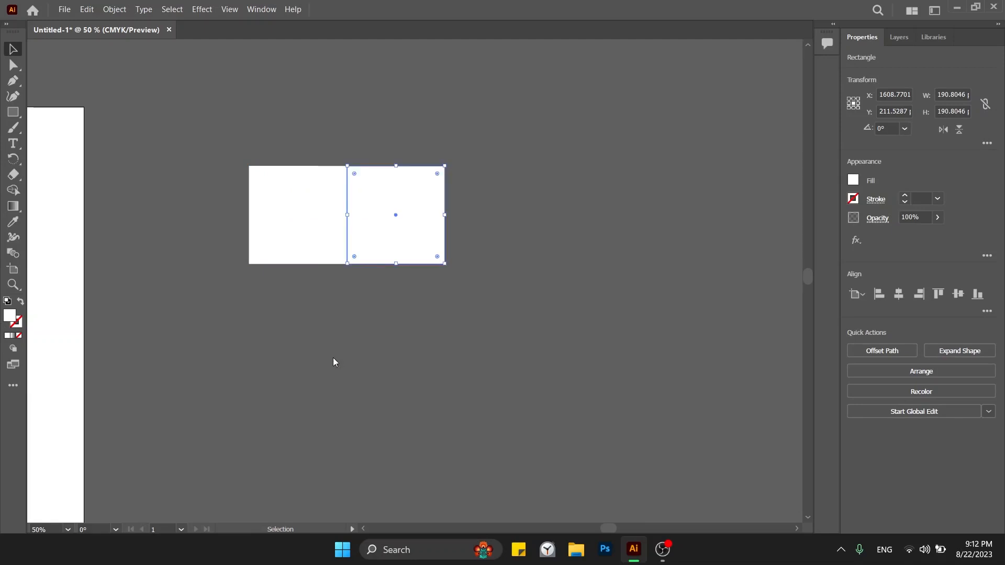
Duplicate the white and black pair horizontally, and duplicate all four squares again to form a touching row of eight.
drag(251, 324, 403, 214)
drag(289, 215, 487, 221)
key(ctrl+a)
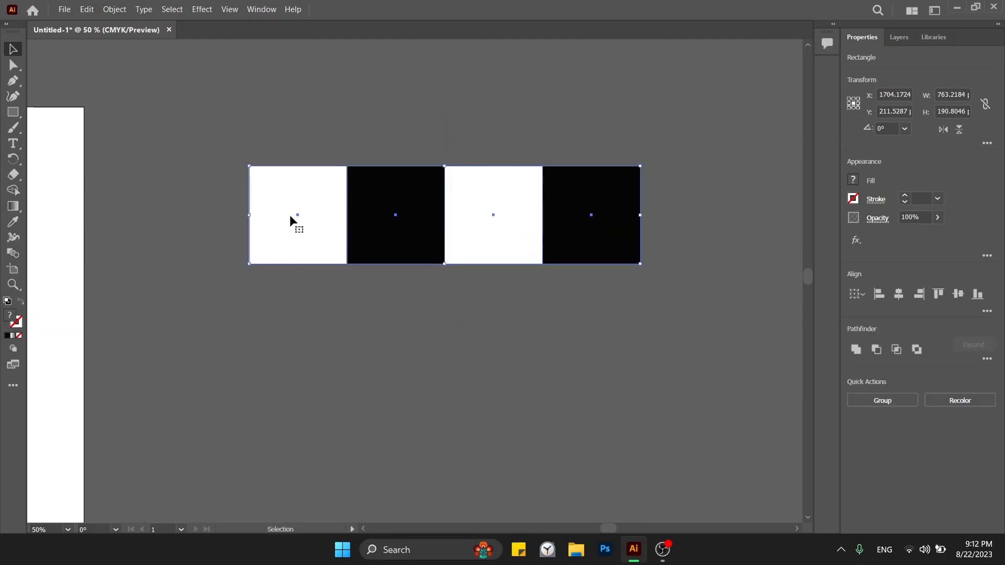
drag(290, 216, 680, 241)
scroll(680, 241, right, 3)
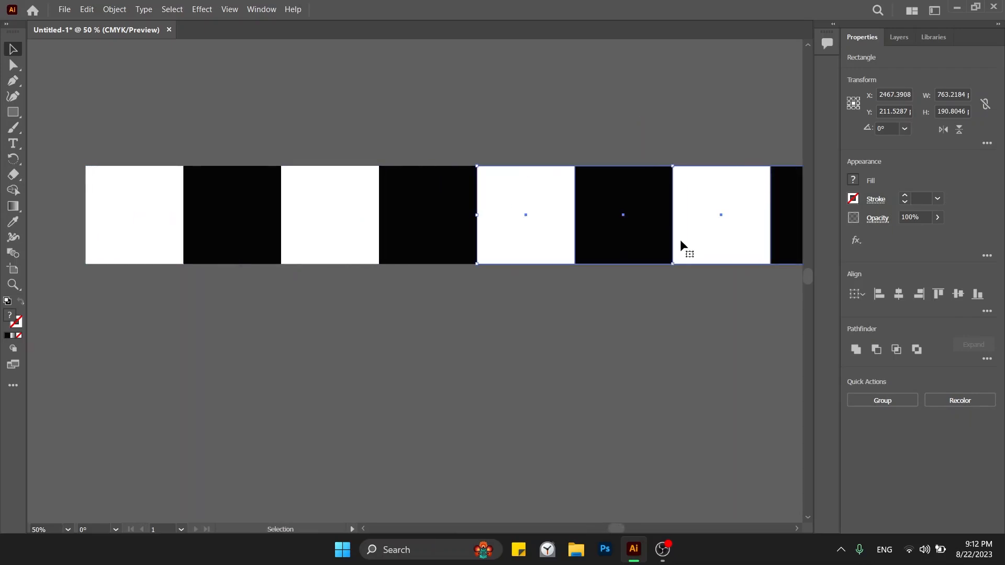
Duplicate the row of eight straight down so it touches the original, and rotate the copy by 180° to alternate the colours.
key(ctrl+minus)
click(211, 163)
drag(210, 163, 292, 144)
drag(96, 182, 606, 334)
drag(592, 248, 589, 315)
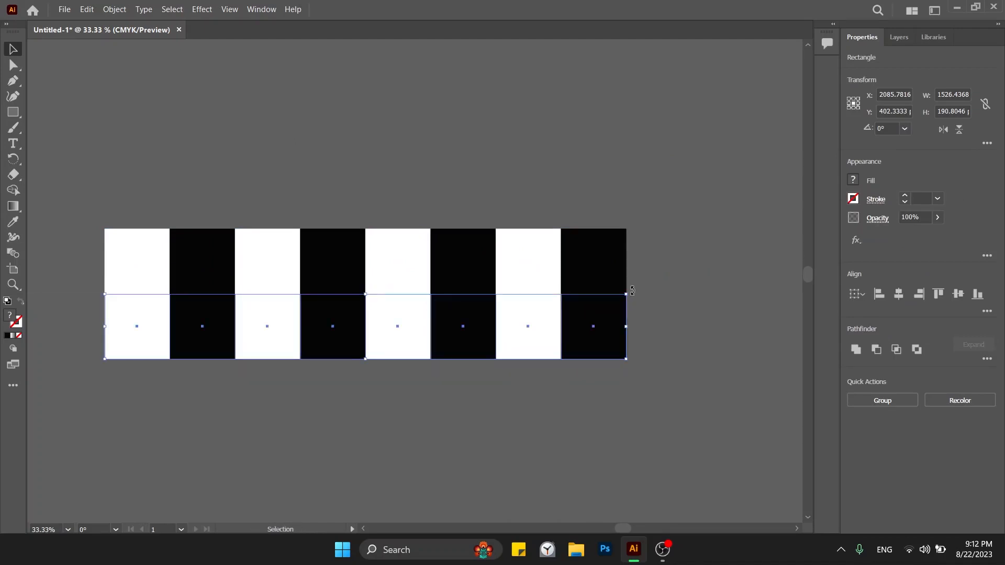
drag(634, 289, 187, 368)
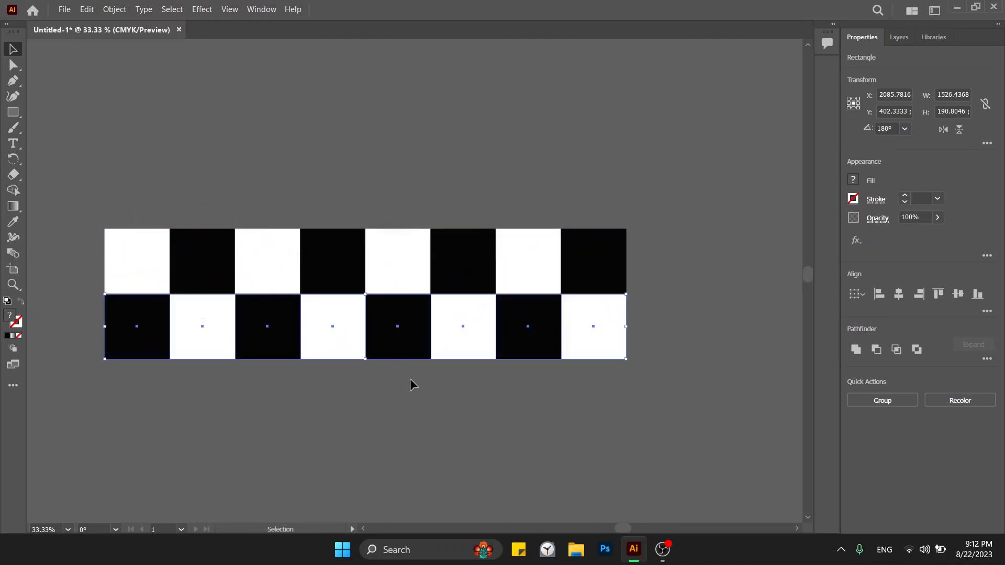
Duplicate the two alternating rows straight down three times, each copy touching the last, to complete eight rows, and deselect.
scroll(429, 337, down, 3)
scroll(429, 337, down, 1)
drag(94, 123, 619, 196)
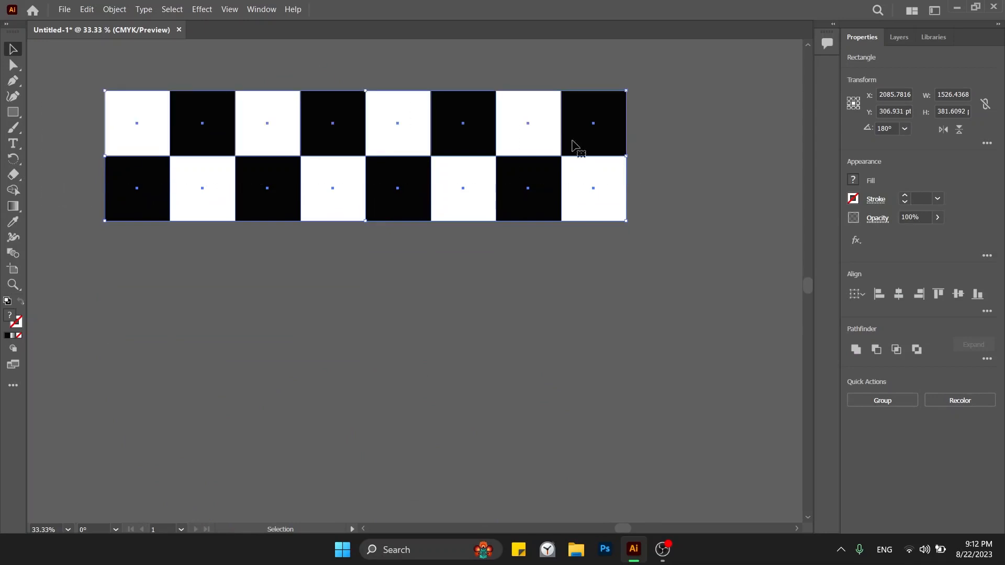
drag(539, 126, 545, 246)
scroll(545, 244, down, 2)
scroll(544, 245, down, 2)
drag(523, 94, 526, 221)
scroll(525, 221, down, 3)
drag(517, 98, 532, 229)
click(703, 270)
key(ctrl+minus)
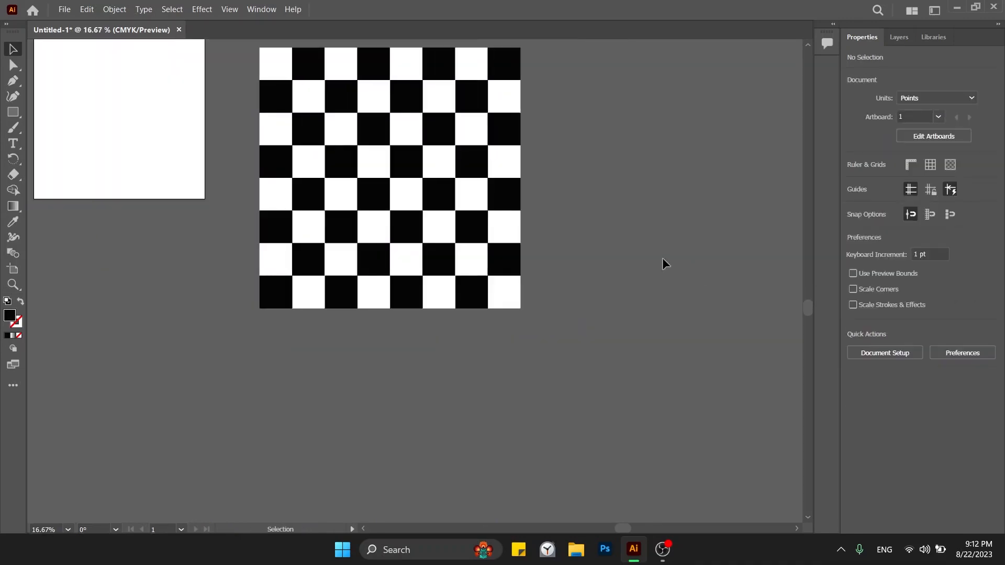
Draw a black circle about 751 pt in diameter beside the chess board and move it onto the artboard.
scroll(666, 369, up, 3)
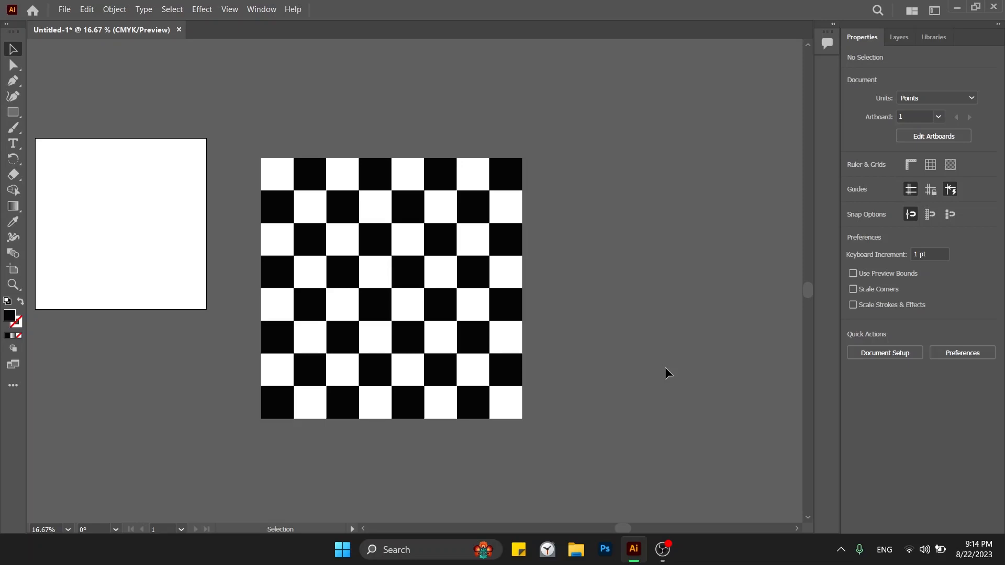
key(l)
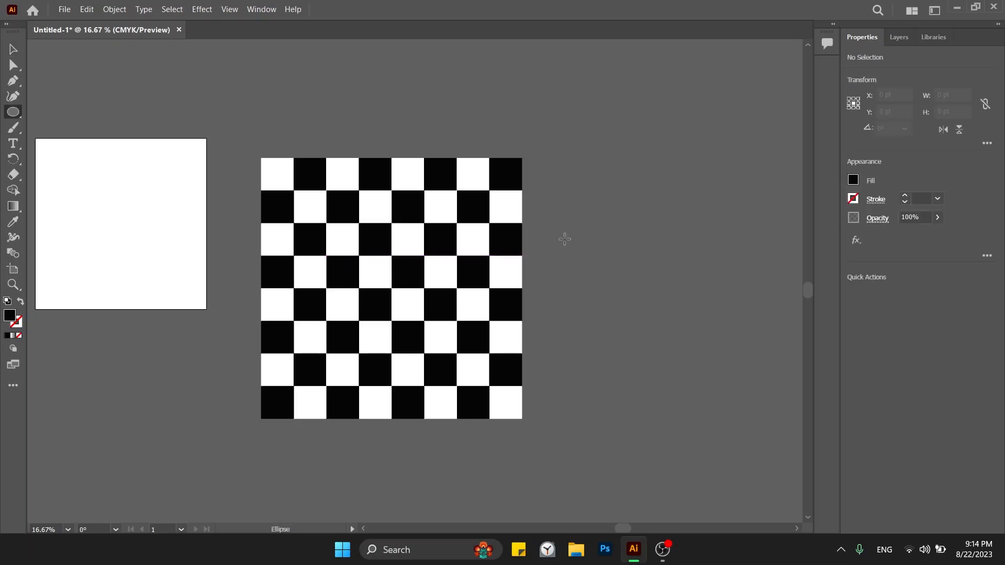
drag(574, 182, 697, 313)
key(v)
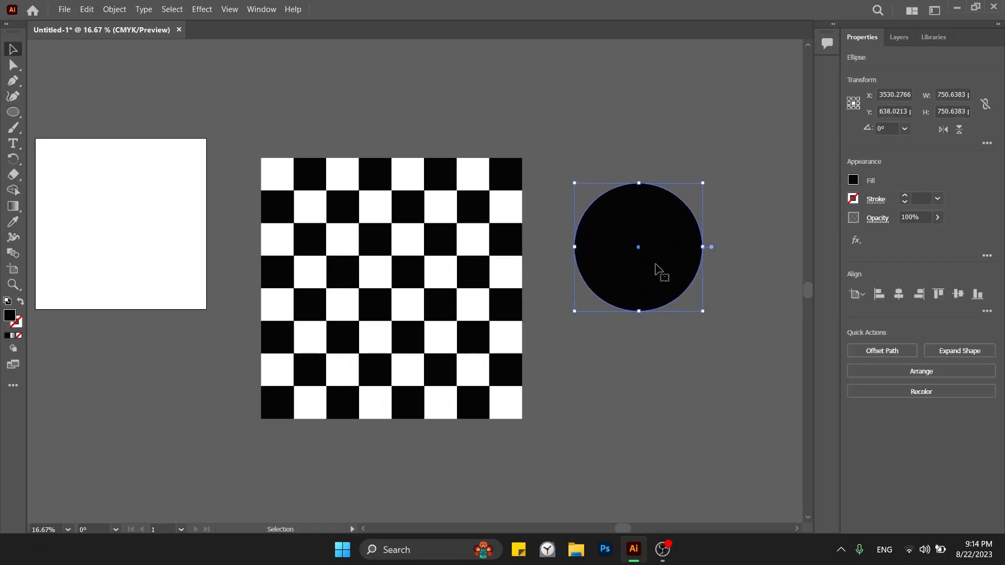
drag(657, 272, 146, 231)
Examine the sharpness of the black circle's edge at very high magnification, and return to a view of the whole shape.
drag(236, 283, 461, 386)
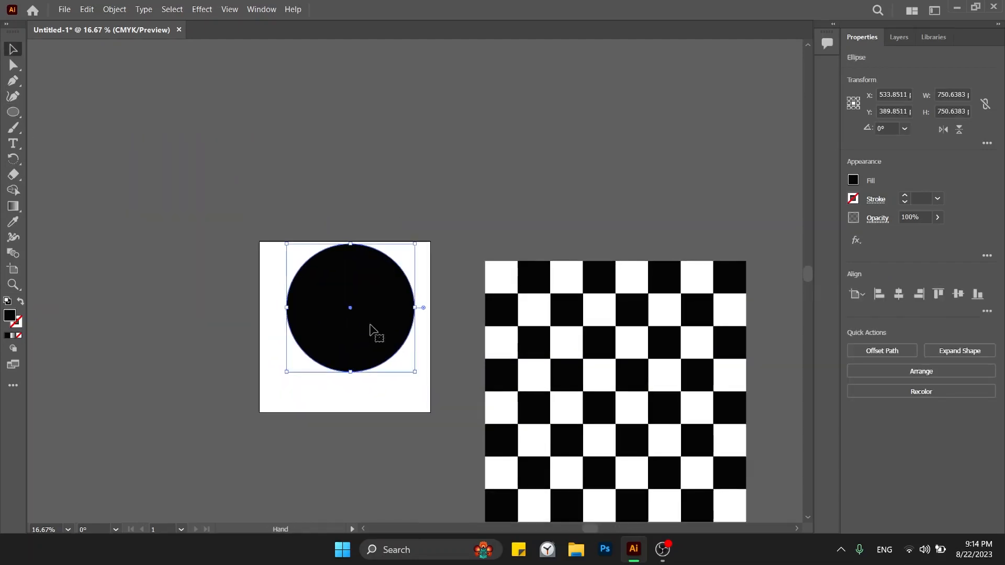
key(z)
drag(315, 292, 391, 298)
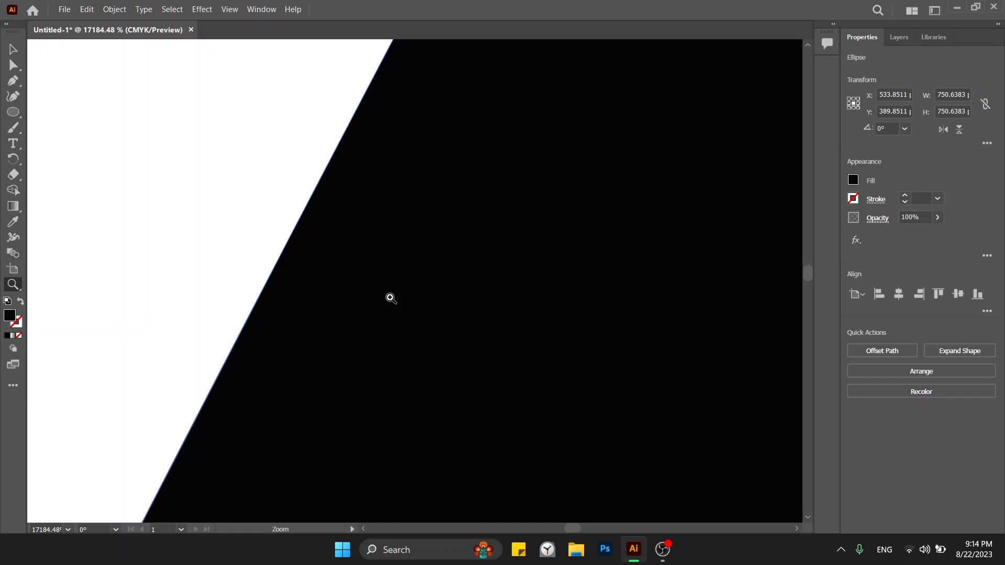
drag(281, 262, 329, 286)
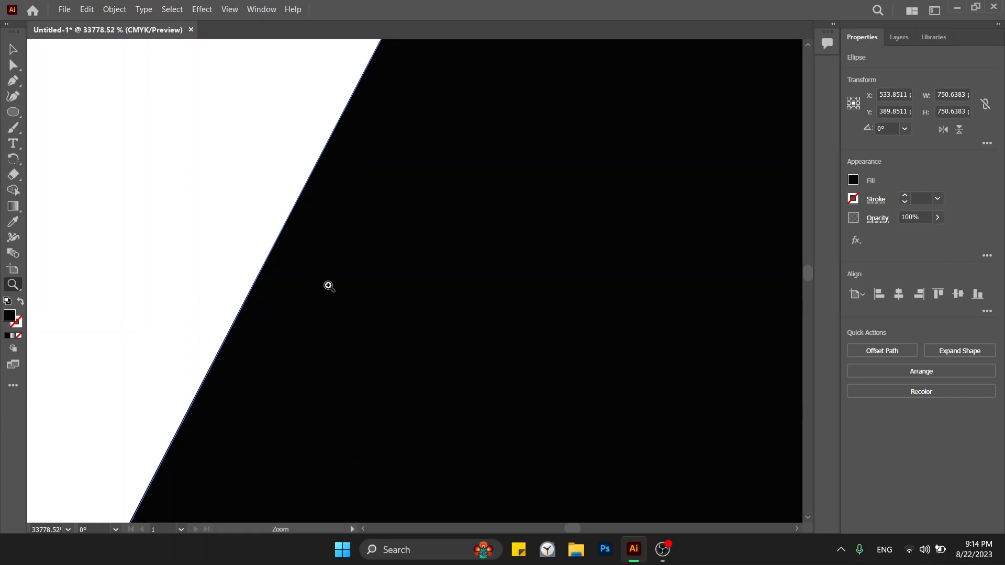
drag(346, 303, 309, 262)
drag(364, 316, 310, 236)
drag(381, 313, 302, 244)
drag(419, 340, 296, 233)
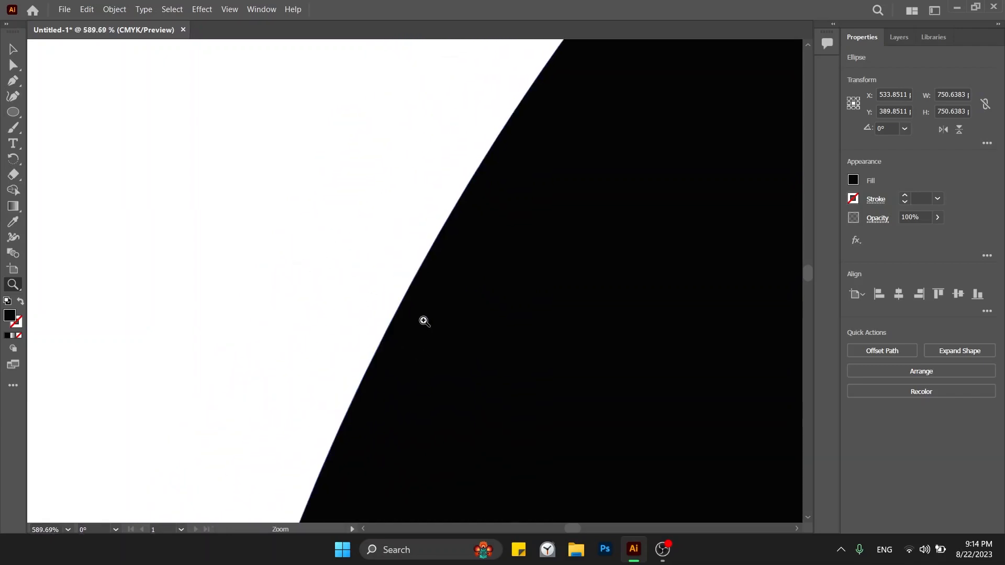
drag(423, 321, 316, 237)
drag(406, 293, 309, 238)
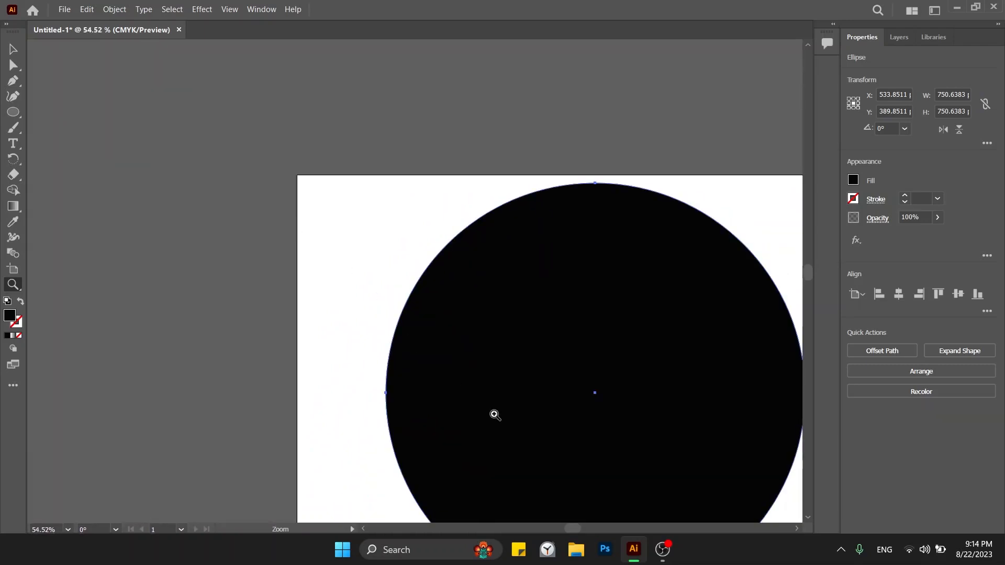
click(495, 415)
Capture a screen snip of the Google Chrome icon from the Start menu, paste it in, and place it left of the circle.
key(super)
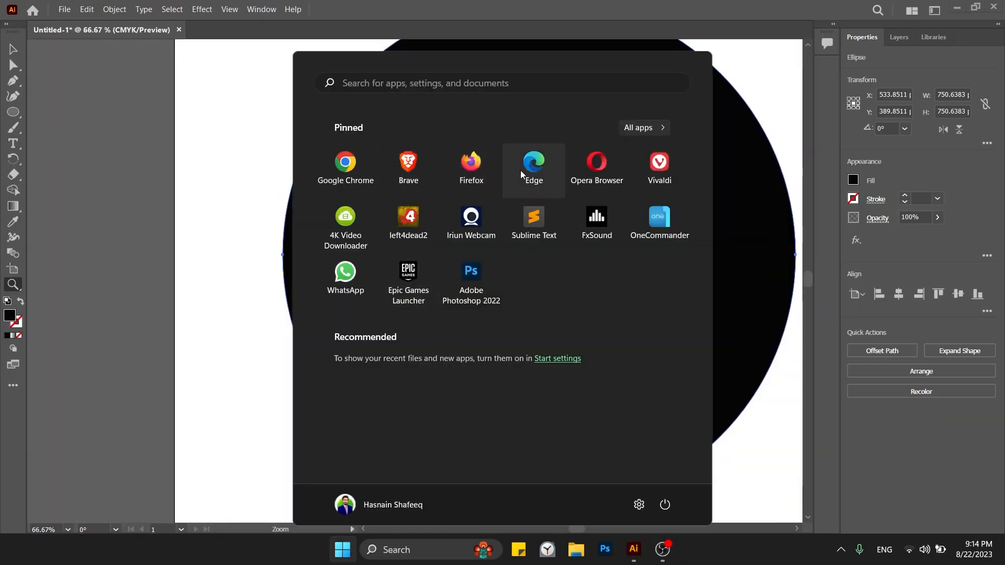
key(super+shift+s)
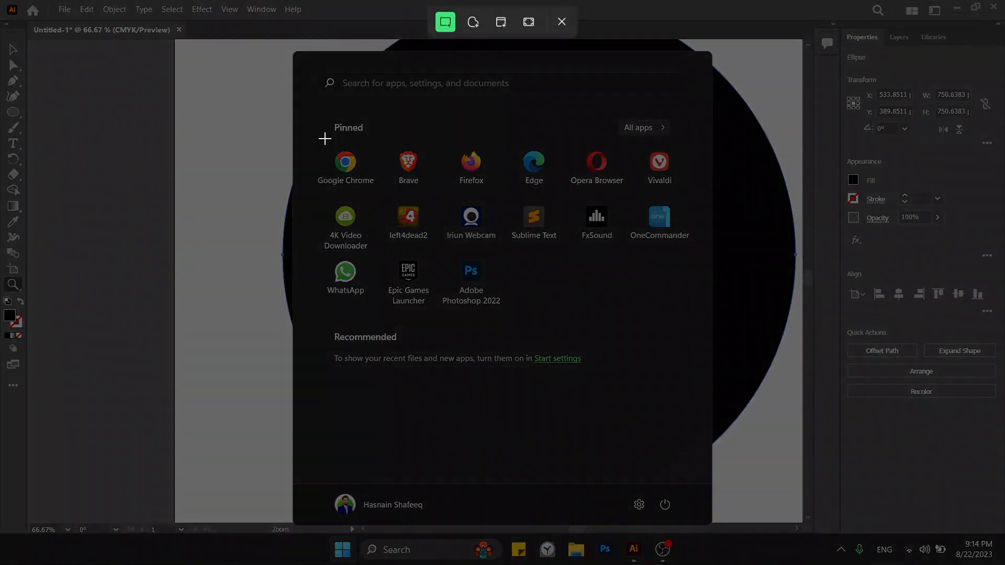
drag(324, 138, 369, 178)
key(ctrl+v)
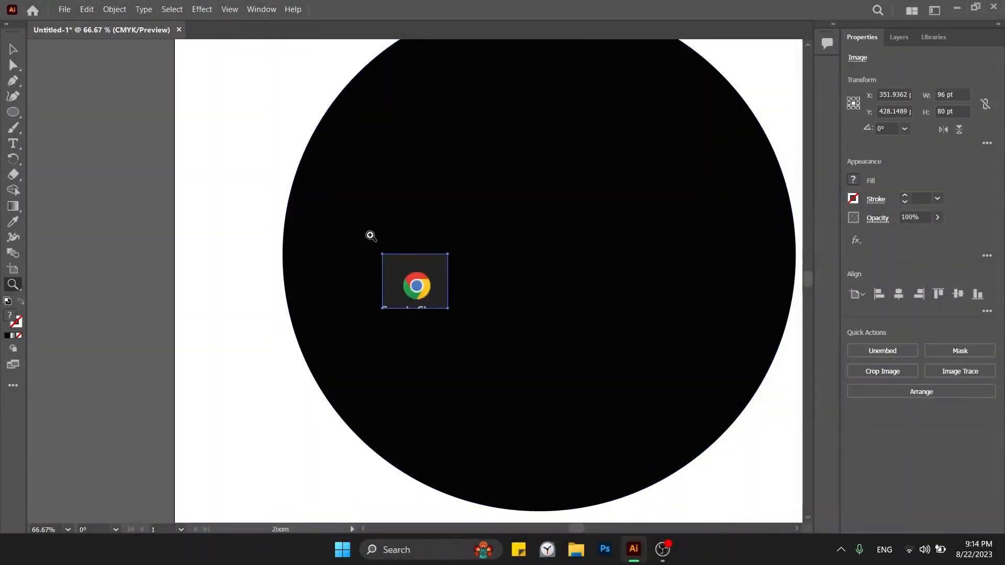
key(v)
drag(414, 277, 226, 153)
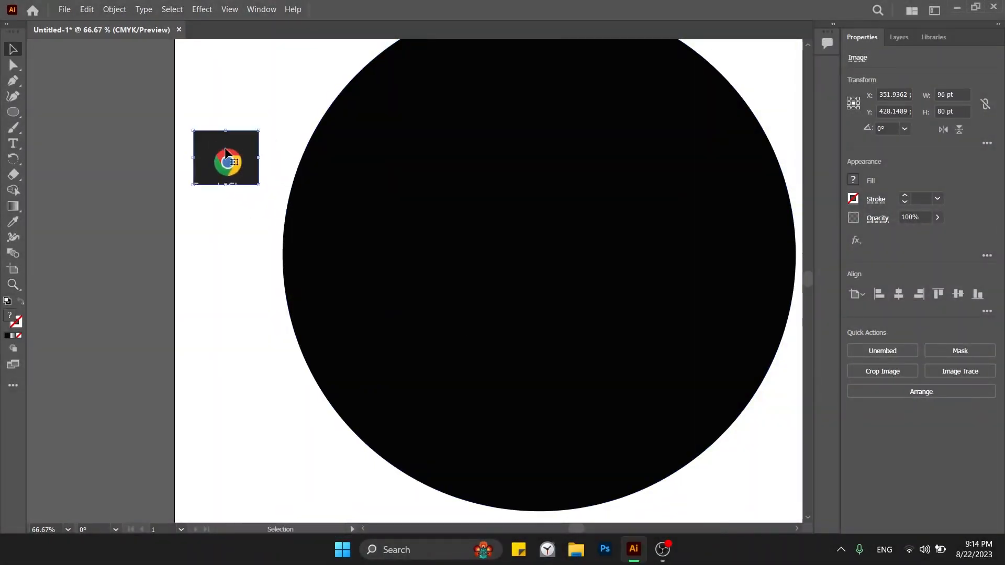
Examine the edges of the pasted Google Chrome icon at about 800% magnification.
drag(291, 164, 349, 198)
key(ctrl+plus)
key(ctrl+plus)
key(ctrl+plus)
key(ctrl+plus)
key(ctrl+plus)
key(ctrl+plus)
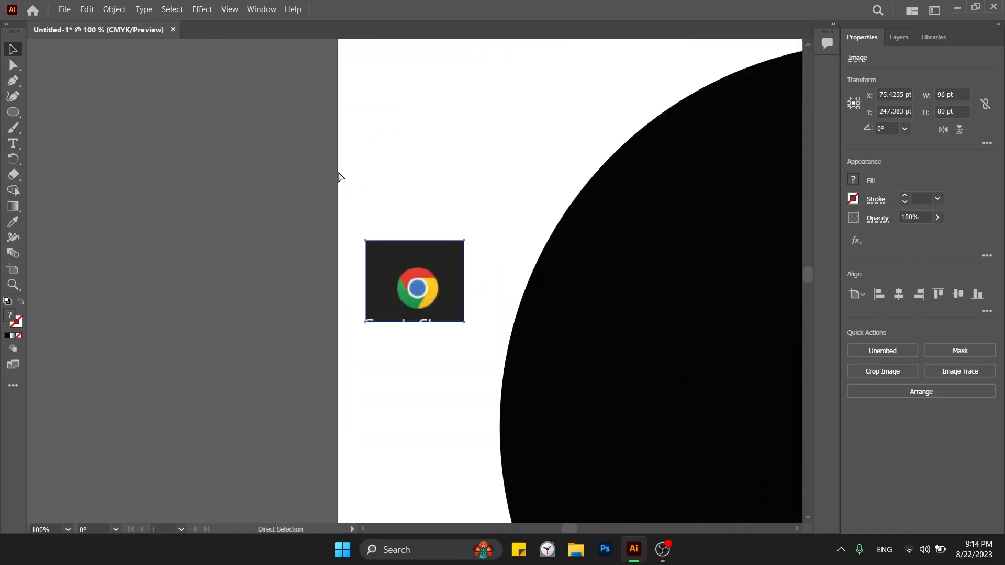
key(ctrl+plus)
key(ctrl+plus)
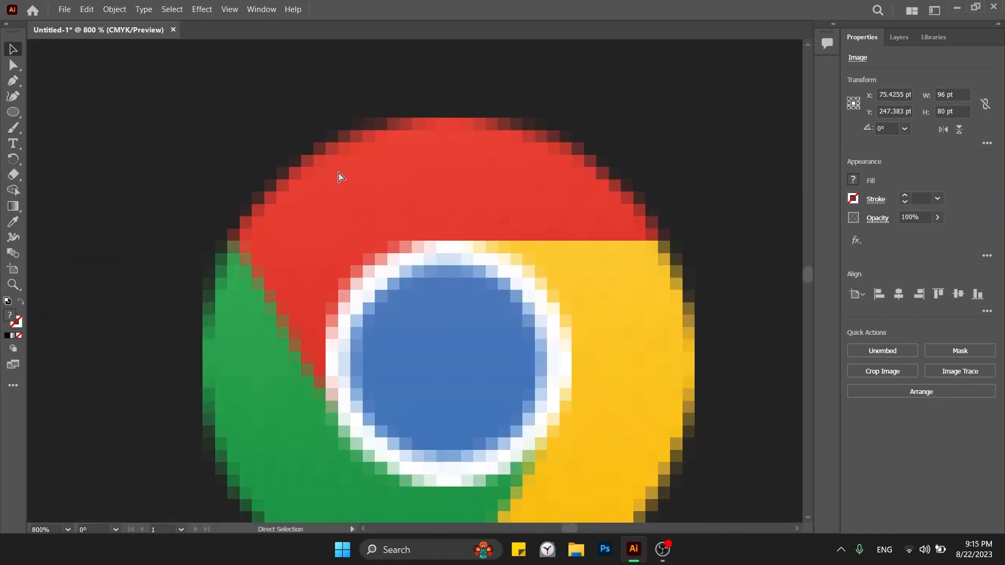
key(ctrl+plus)
key(ctrl+minus)
key(ctrl+minus)
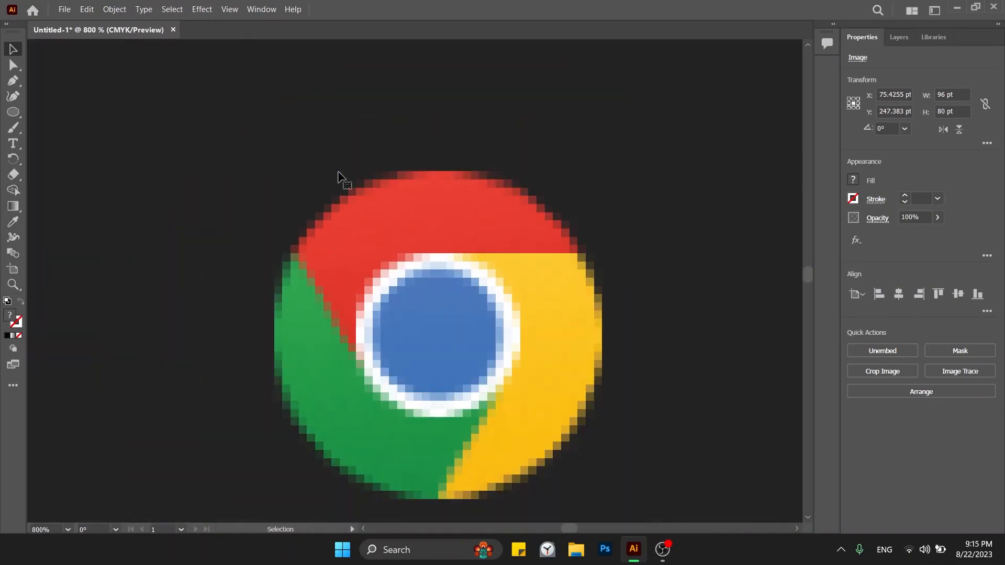
Draw a black circle about 18 pt in diameter beside the upper edge of the magnified Chrome icon.
key(l)
mouse_move(156, 138)
mouse_down()
mouse_move(373, 279)
mouse_move(306, 267)
mouse_up()
click(306, 267)
text(i)
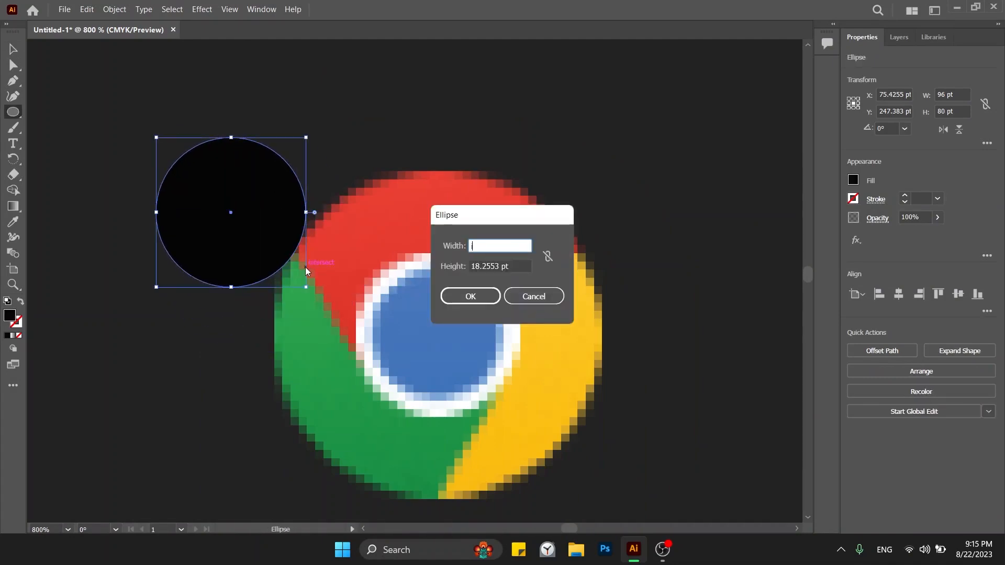
key(Escape)
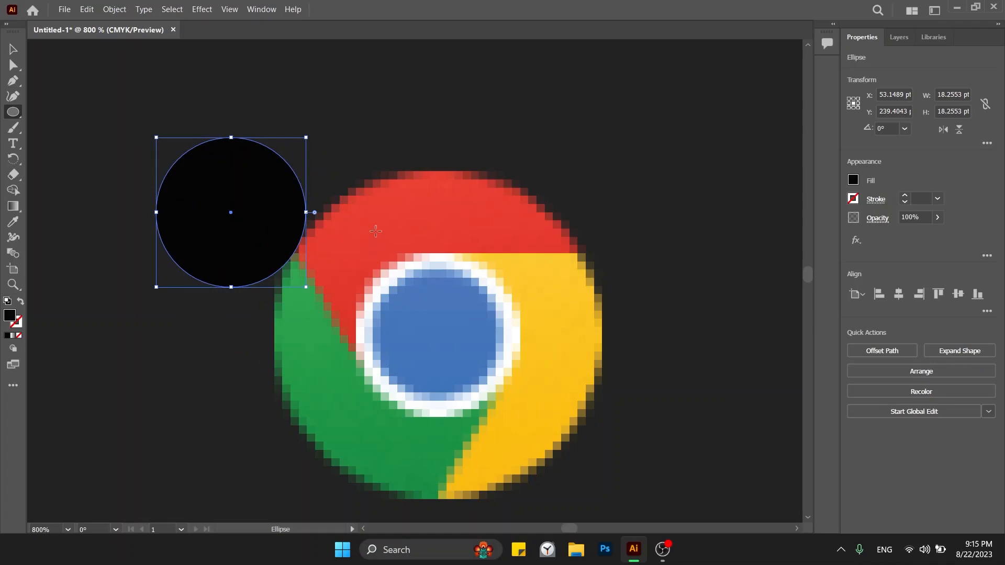
Fill the small circle with red sampled from the Chrome icon, move it slightly down and away from the icon, and deselect it.
key(i)
click(380, 230)
key(v)
drag(233, 255, 198, 277)
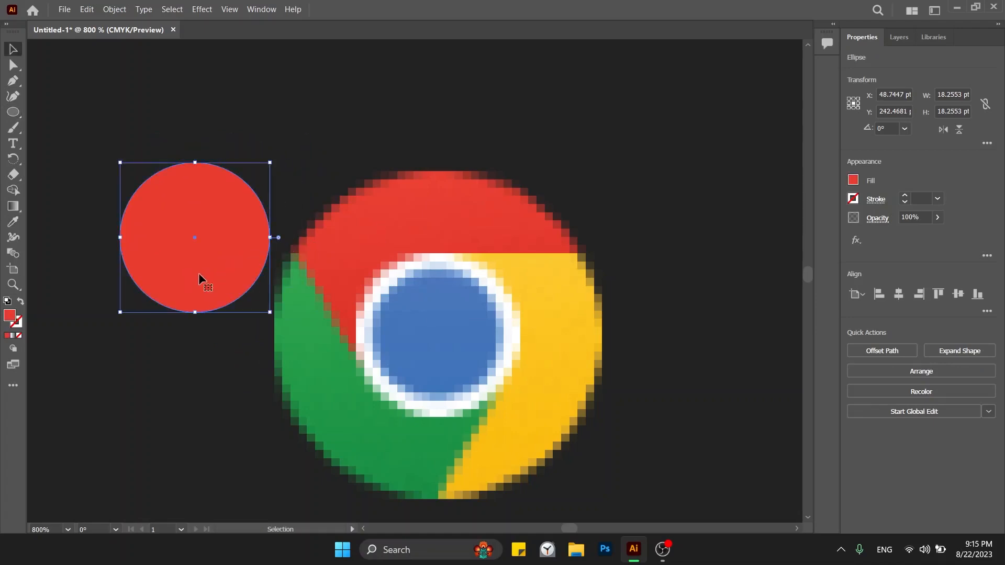
click(126, 348)
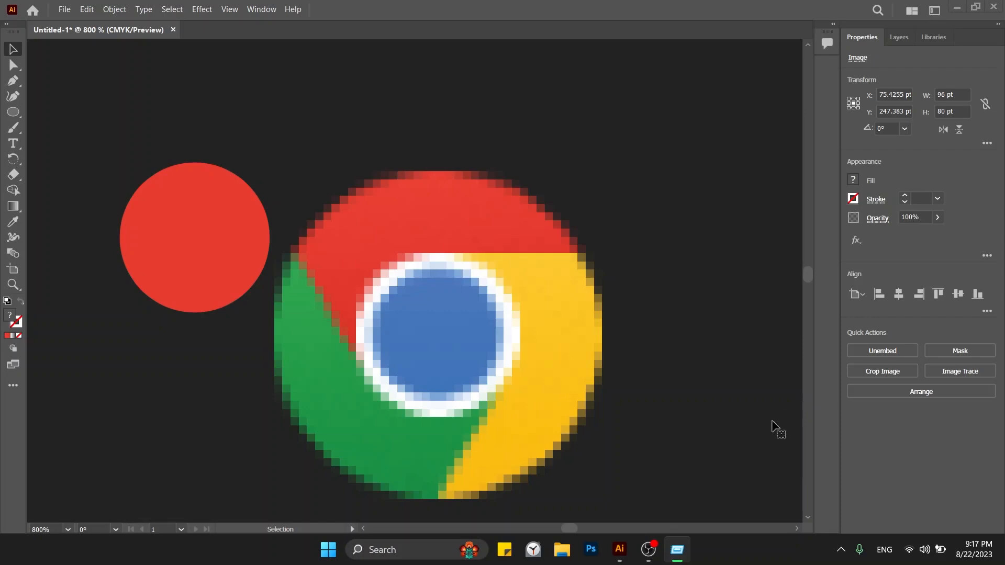
Open Notepad and enlarge its text display to 210%.
key(super+r)
text(notepad)
key(Return)
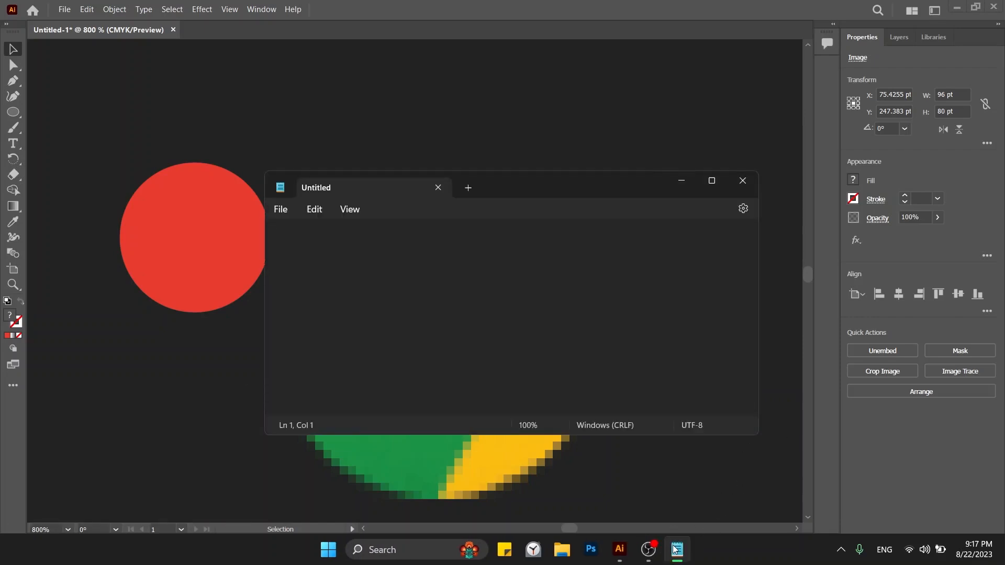
key(ctrl+plus)
key(ctrl+plus)
key(ctrl+plus)
key(ctrl+plus)
key(ctrl+plus)
key(ctrl+plus)
key(ctrl+plus)
key(ctrl+plus)
key(ctrl+plus)
key(ctrl+plus)
key(ctrl+plus)
mouse_move(676, 547)
List RGB and CMYK on separate lines in the note and move the note window higher.
text(RGB)
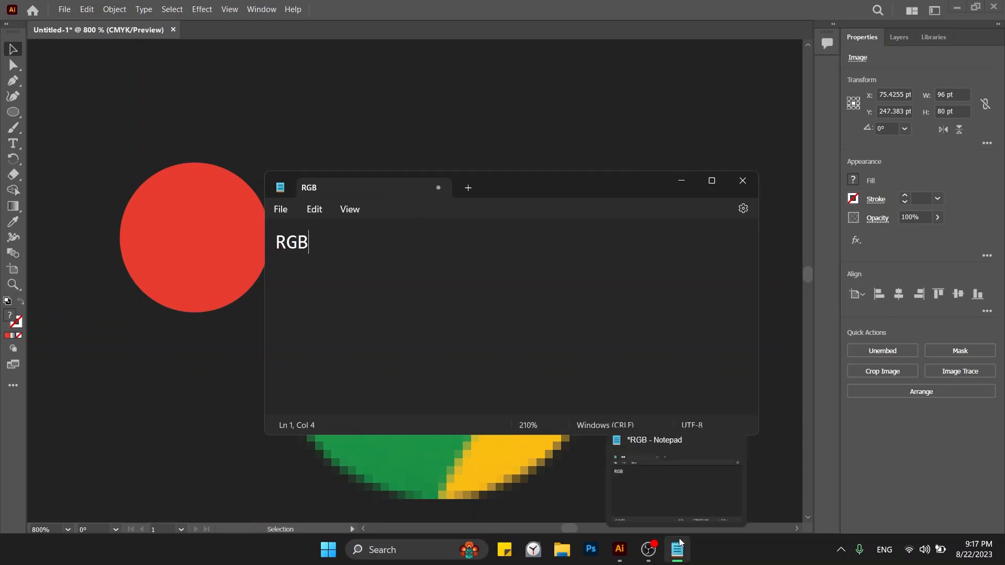
key(Return)
text(CMYK)
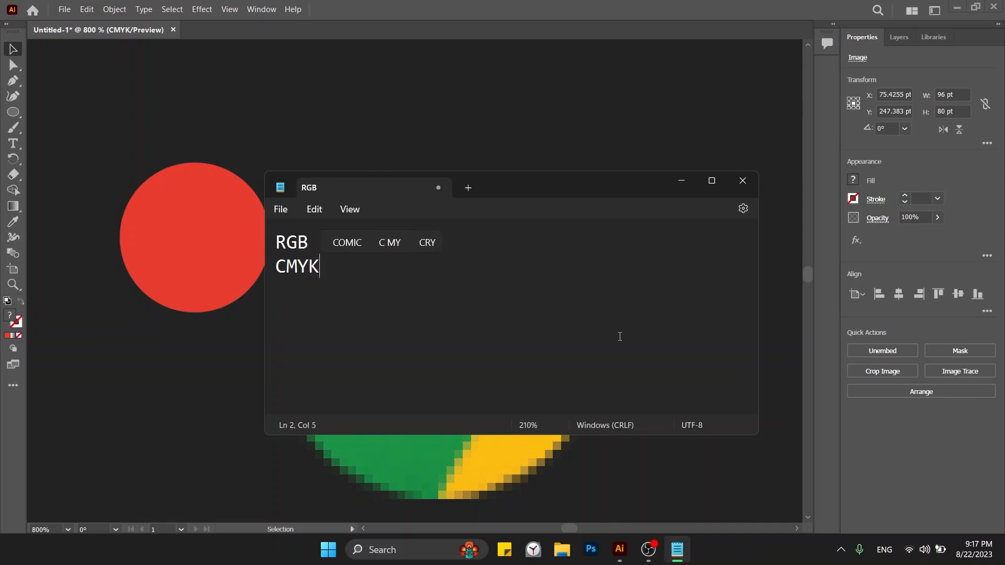
drag(537, 181, 525, 133)
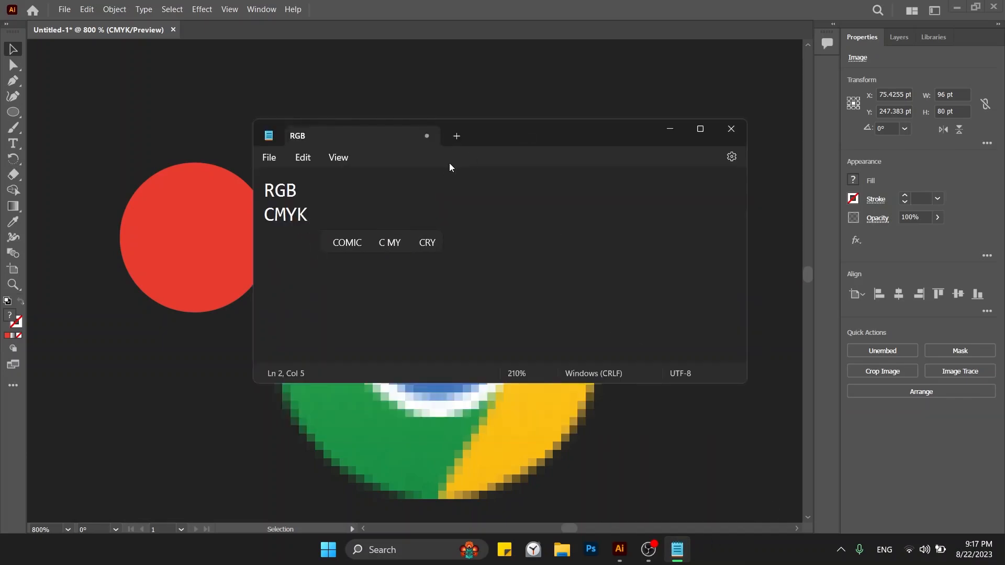
Extend the RGB line of the note with "-> Red, Green, Blue".
click(361, 190)
text(-)
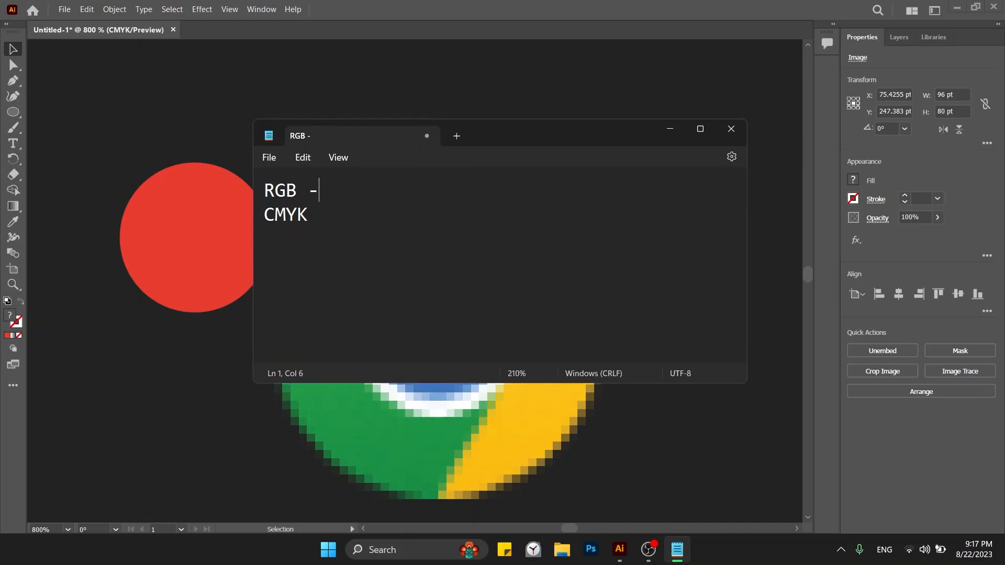
text(> Red, Gree)
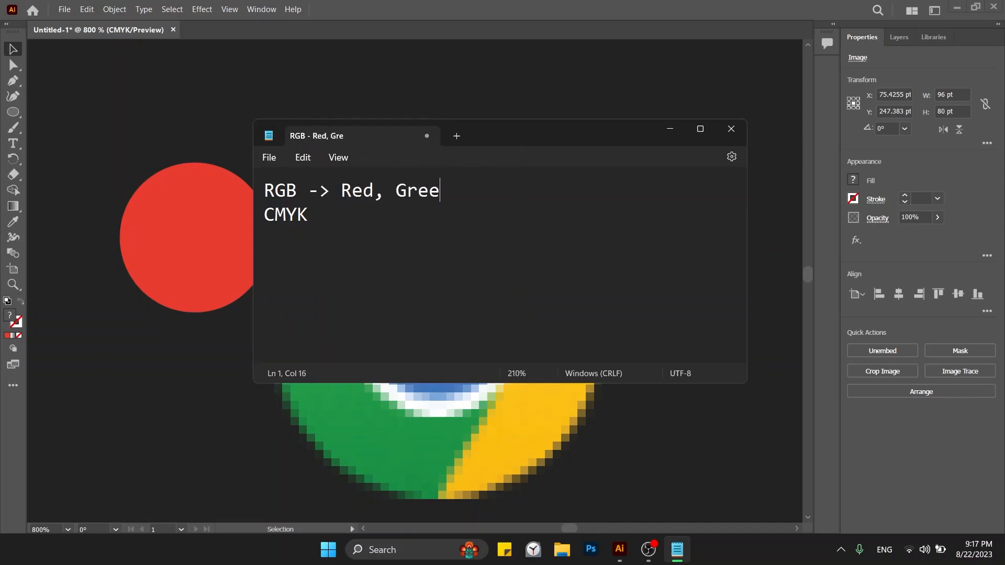
text(n, Blue)
Extend the CMYK line of the note with "-> Cyan, Magenta, Yellow, Black".
key(Right)
key(Right)
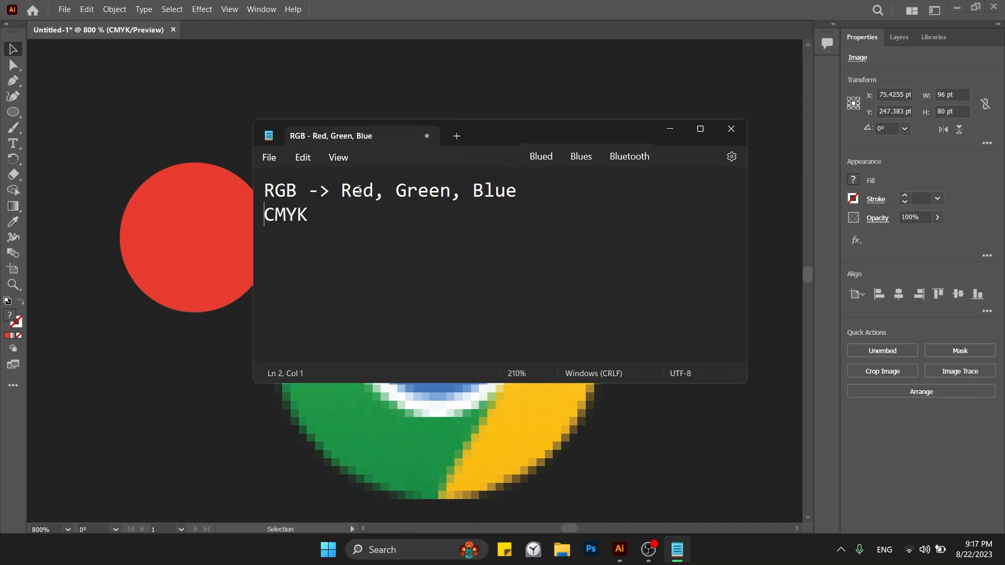
key(Right)
key(Right)
key(Right)
text(-> )
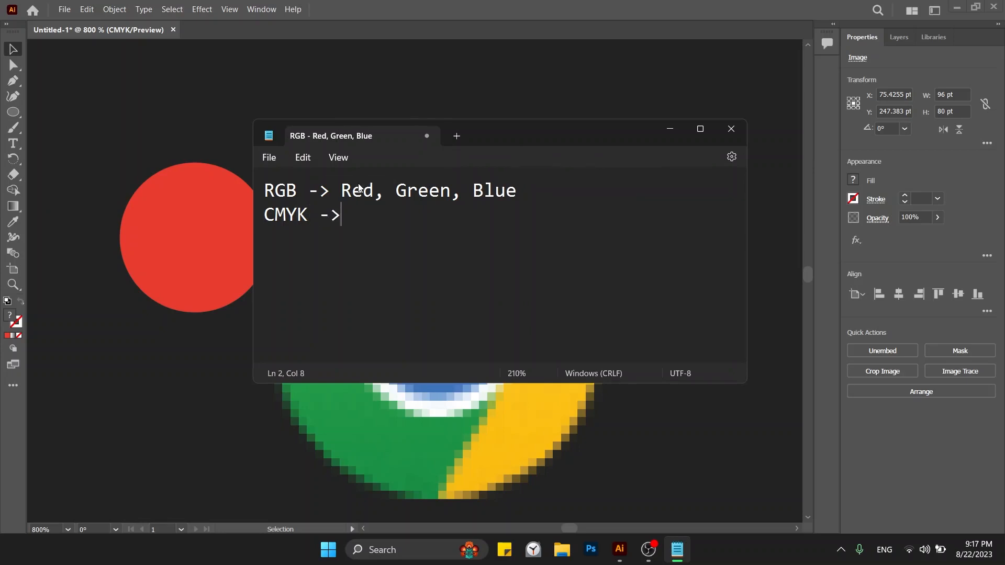
text(Cyan, Magenta, )
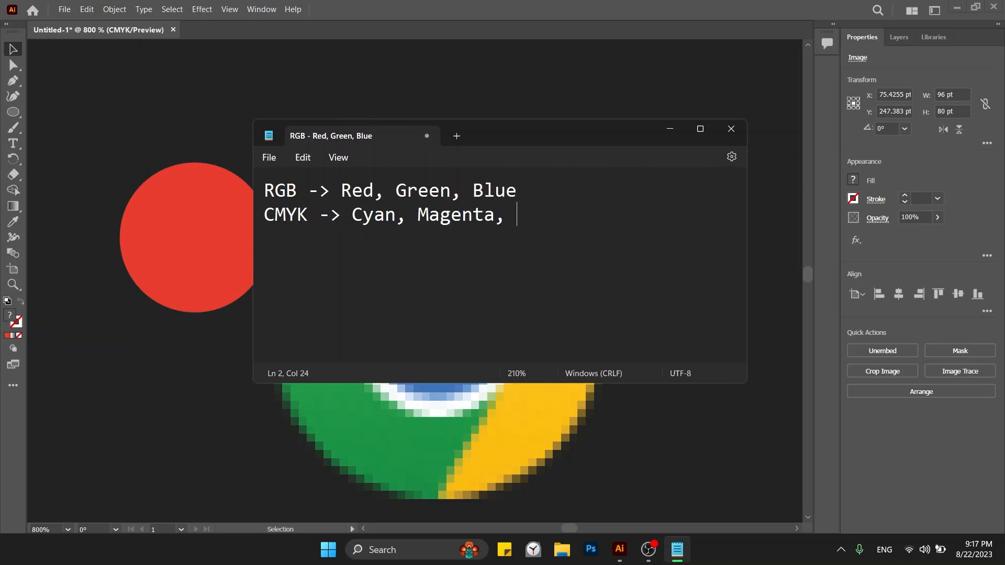
text(Yellow, Black)
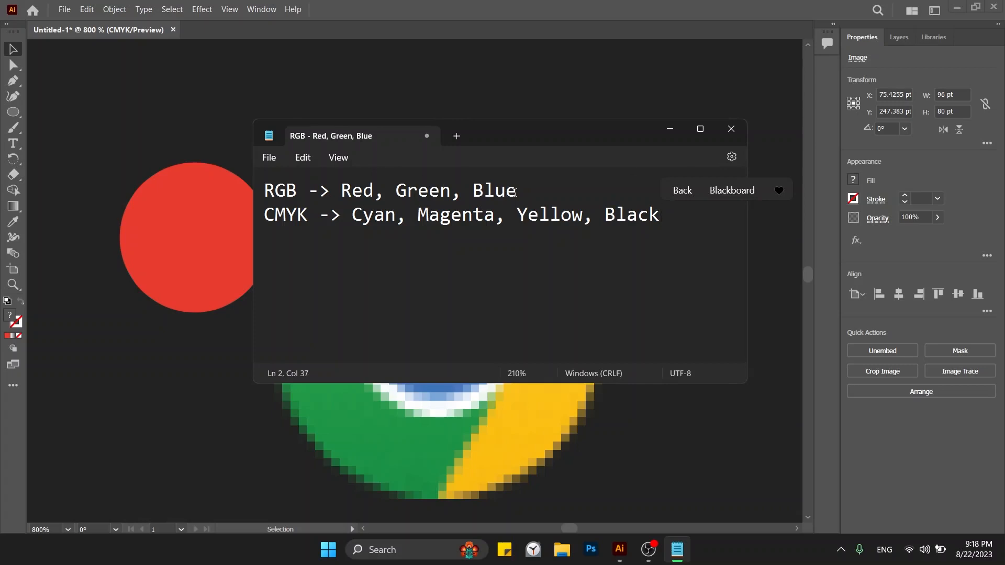
Review the RGB and CMYK entries in the note by highlighting each in turn.
drag(517, 191, 240, 187)
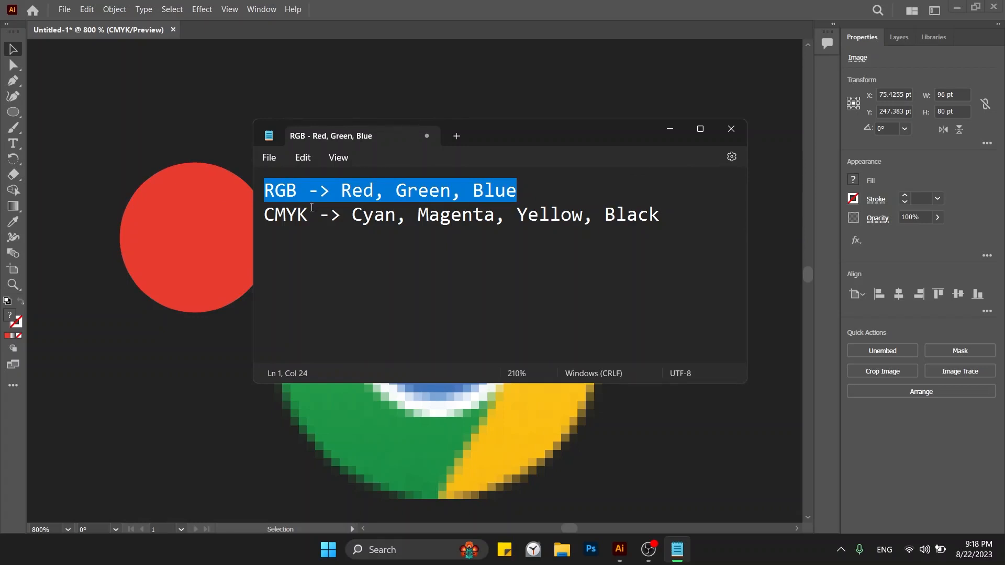
click(309, 215)
drag(309, 214, 263, 217)
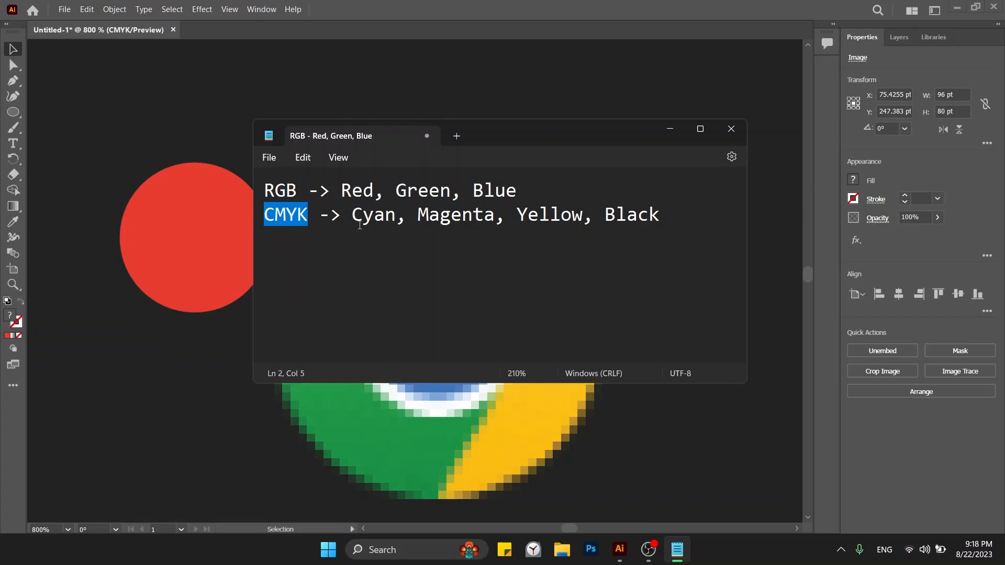
click(318, 216)
drag(309, 216, 259, 218)
click(310, 217)
drag(310, 217, 272, 221)
click(352, 215)
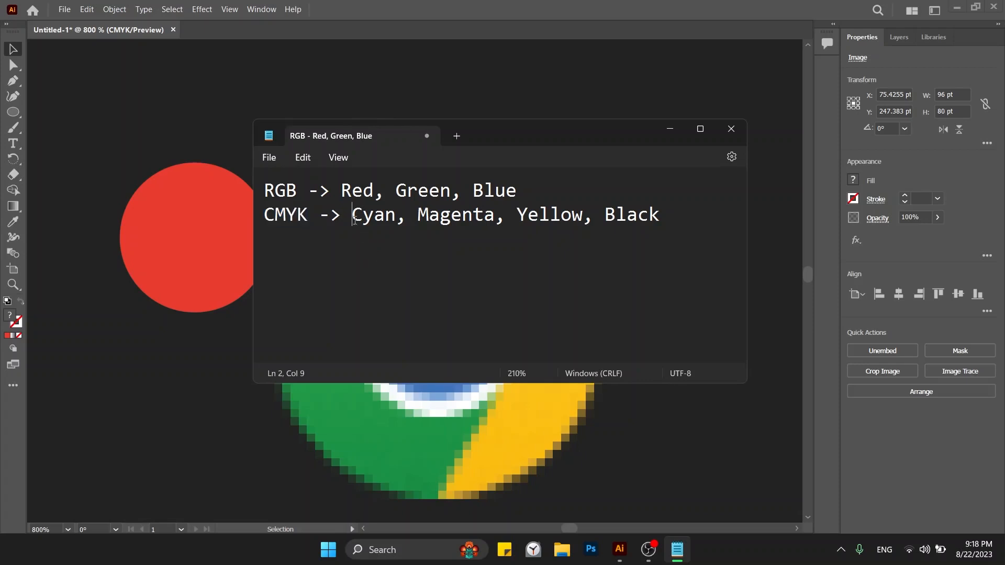
drag(309, 215, 269, 222)
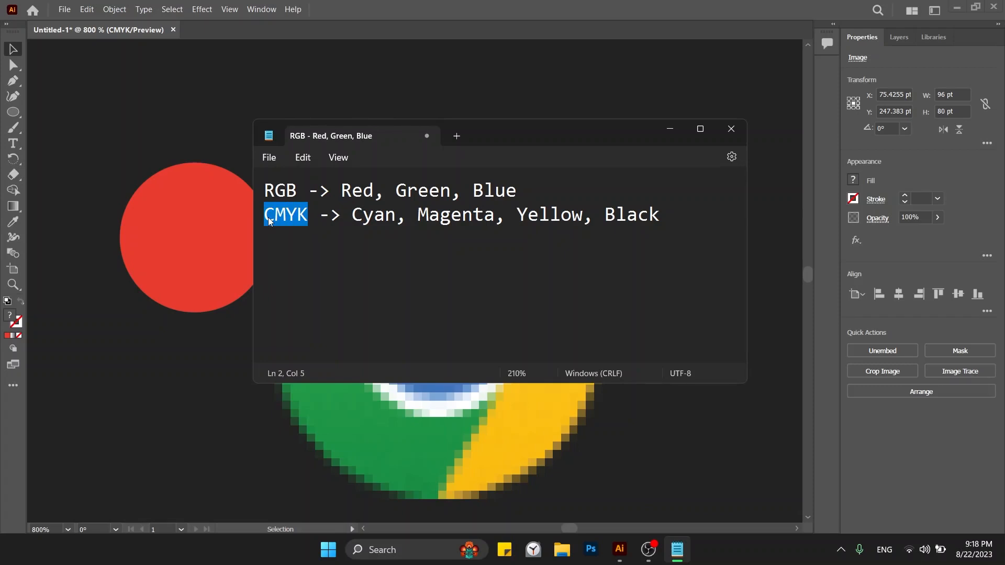
drag(297, 191, 262, 190)
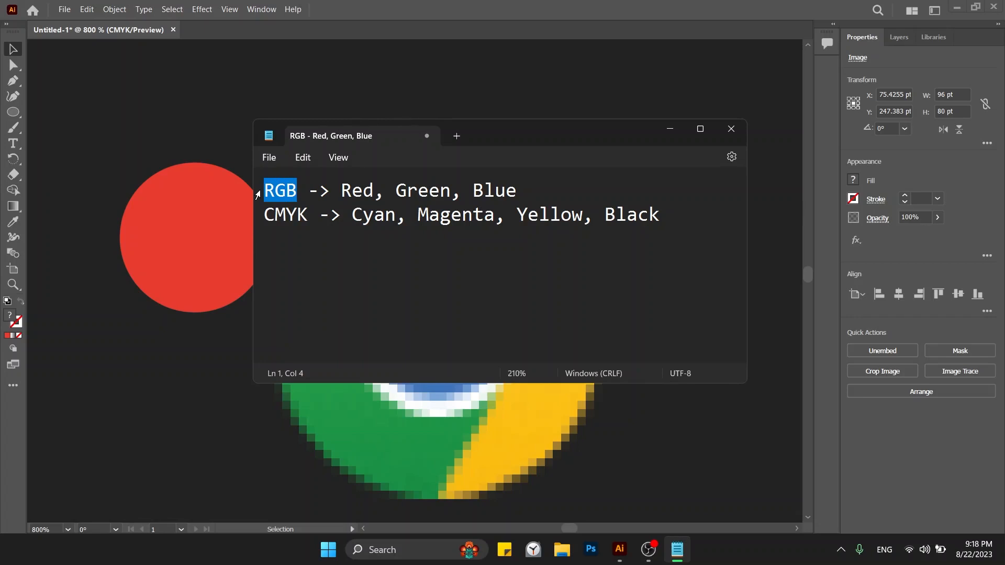
Switch back to Illustrator and close the Untitled-1 document without saving.
click(186, 184)
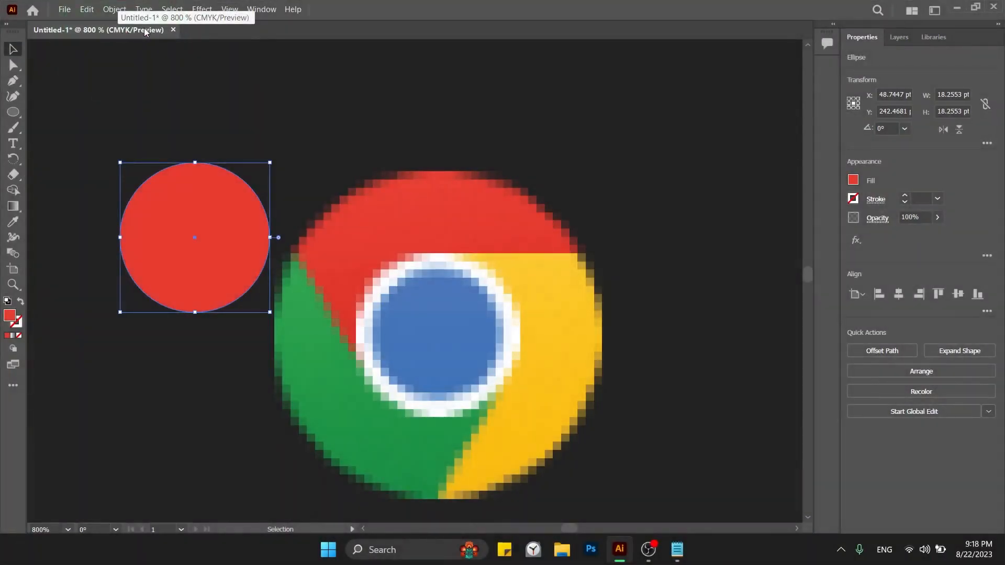
click(172, 30)
click(563, 291)
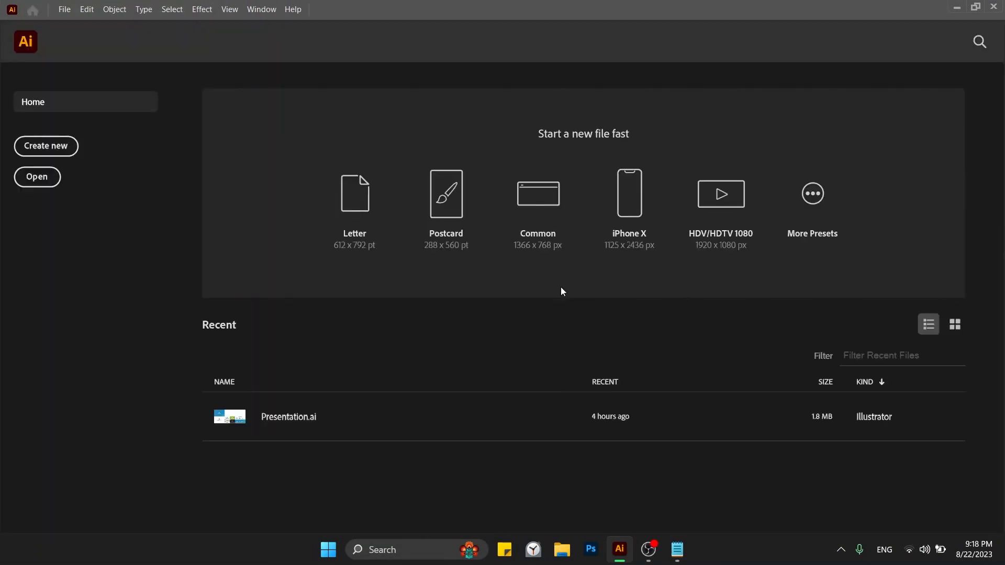
Create a new 1000 x 1000 pt document in CMYK Color mode with High (300 ppi) raster effects.
key(ctrl+n)
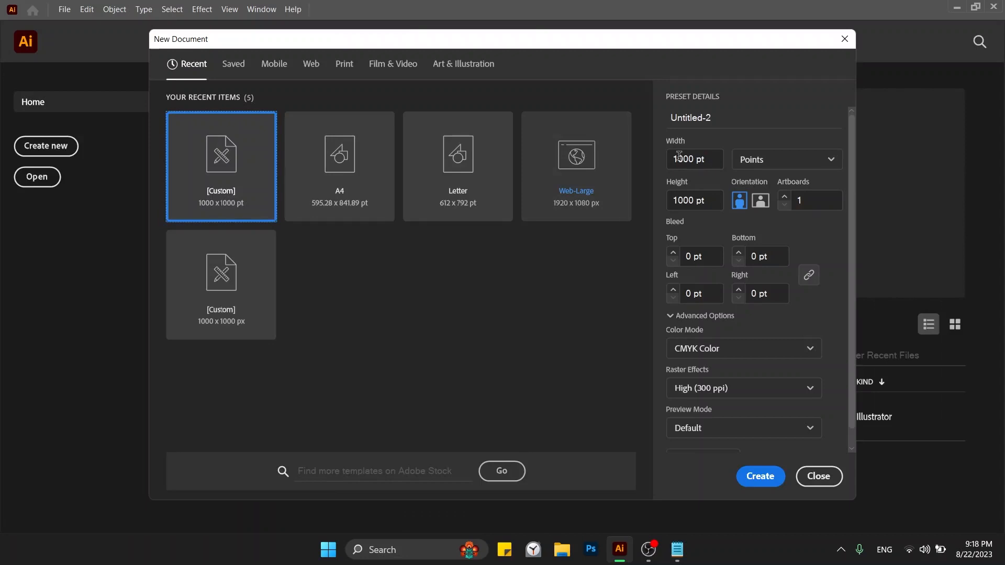
click(711, 156)
click(690, 201)
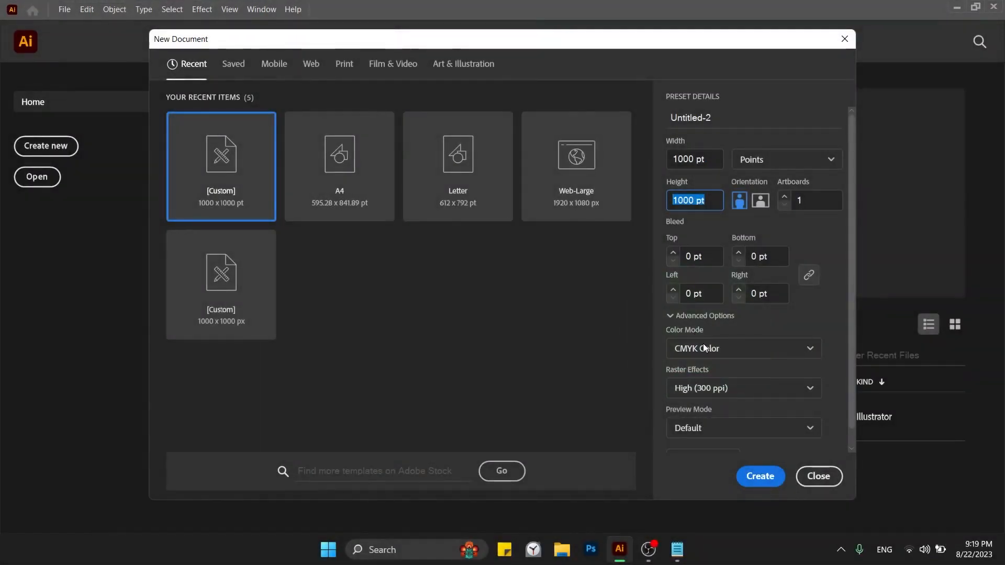
click(704, 349)
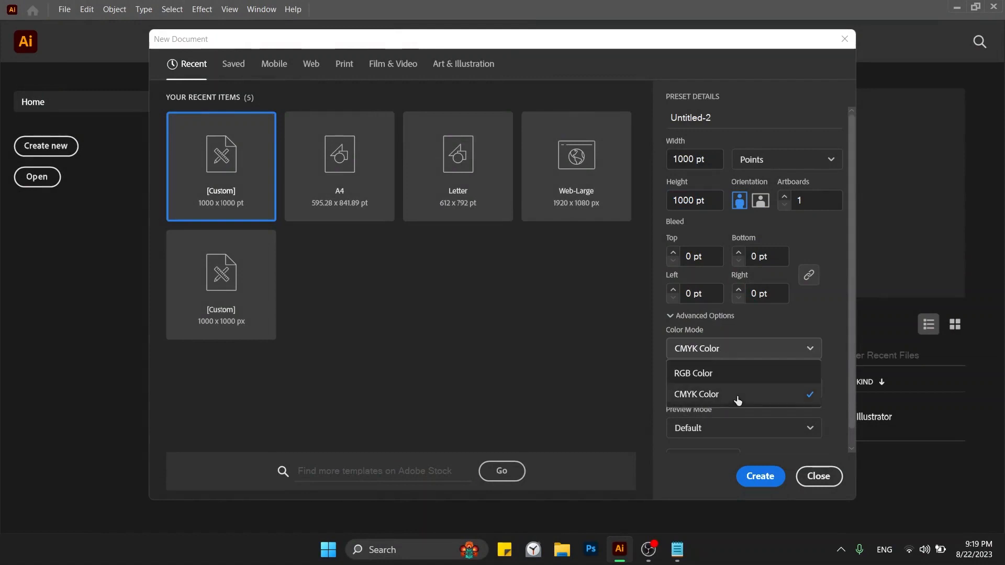
click(760, 342)
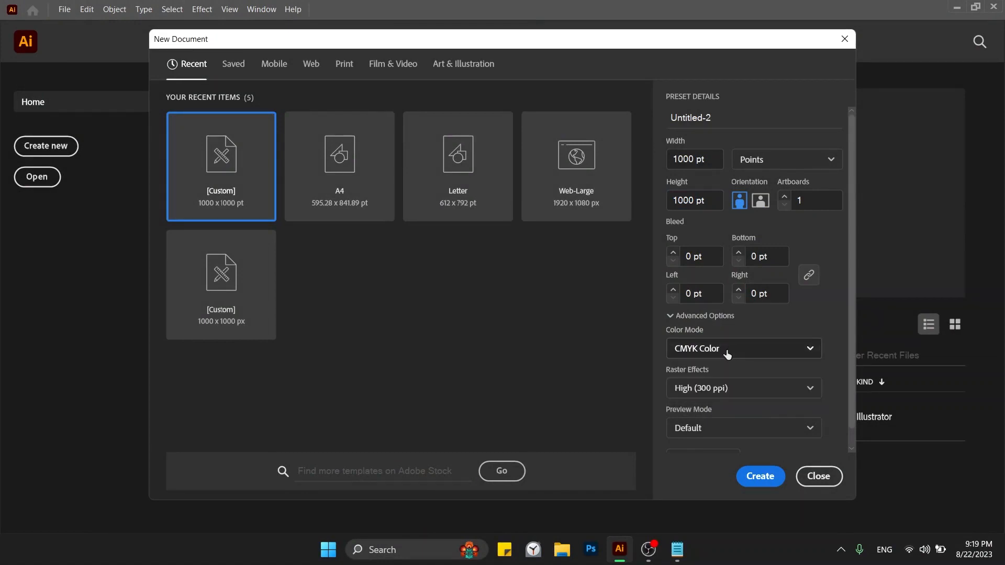
click(727, 355)
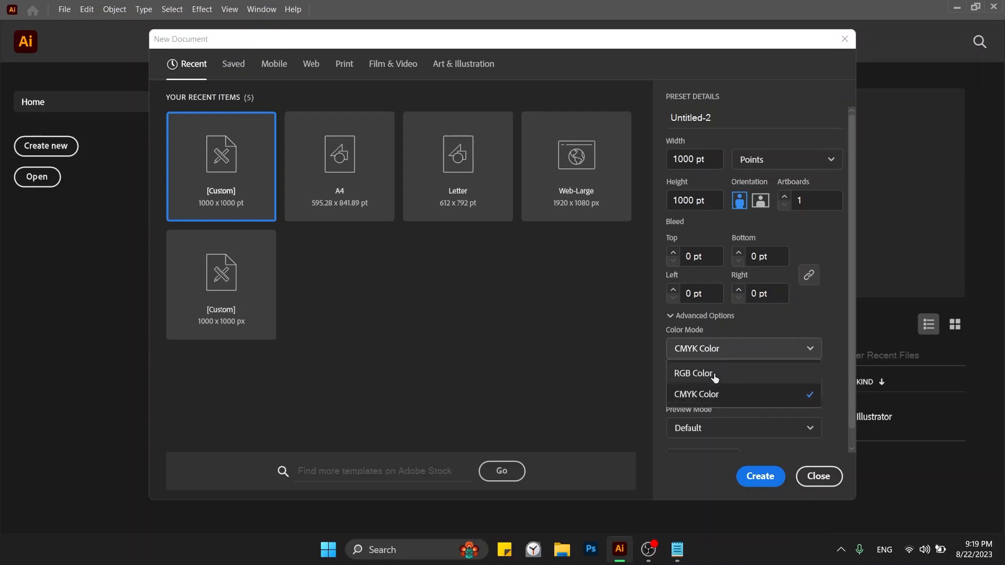
click(766, 327)
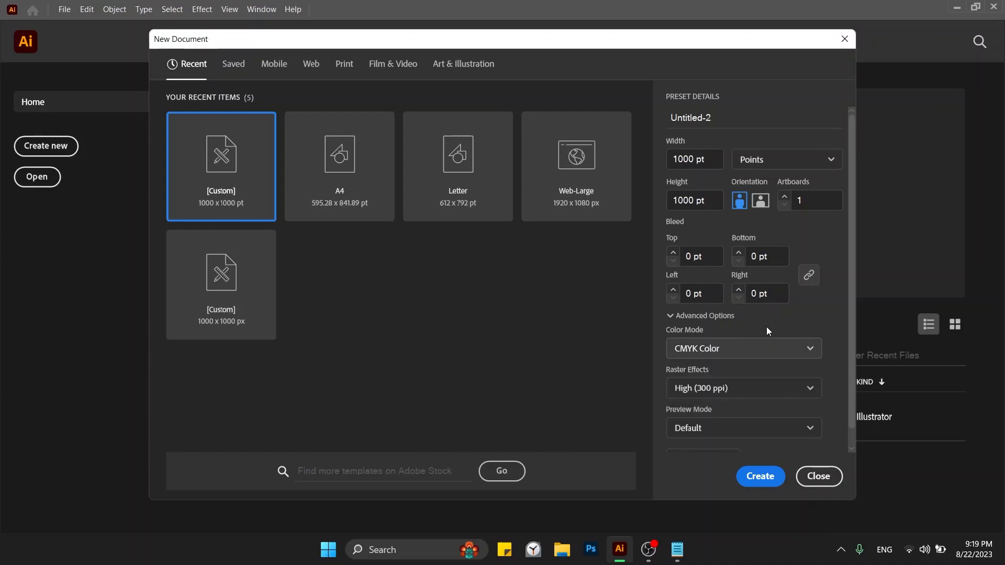
click(757, 479)
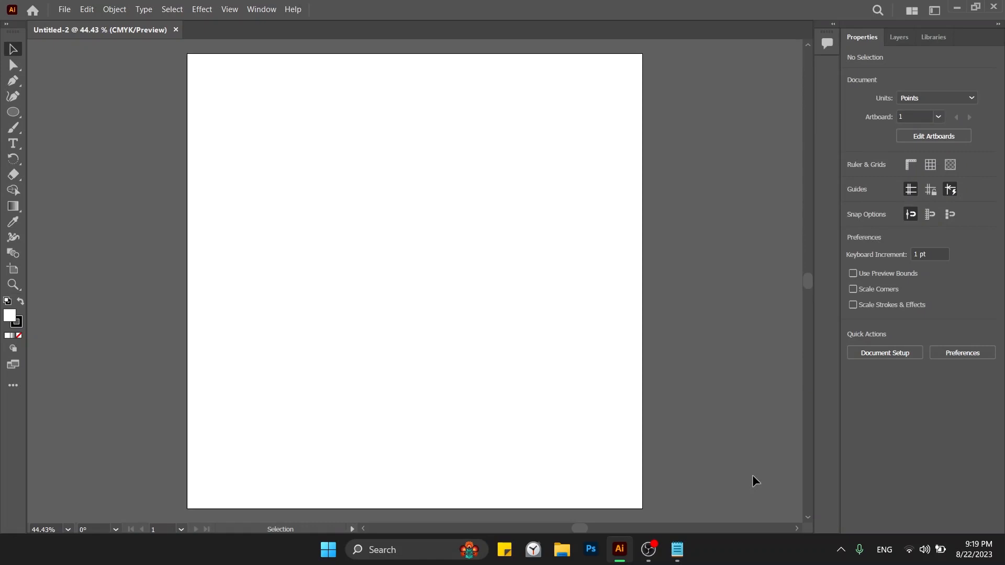
Switch to Notepad, add "72 -> 300" below the colour modes after a blank line, and return to Illustrator.
click(678, 549)
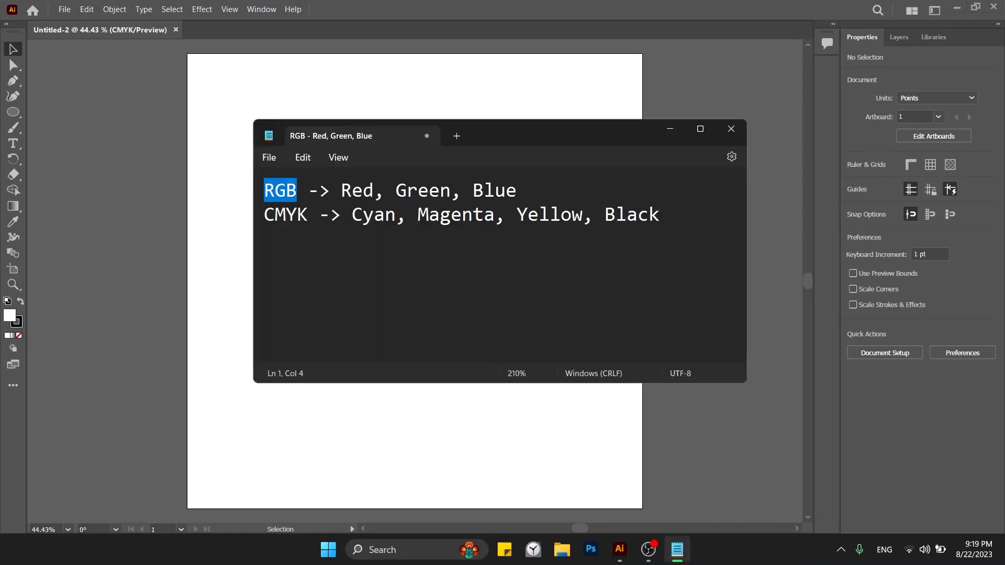
click(698, 250)
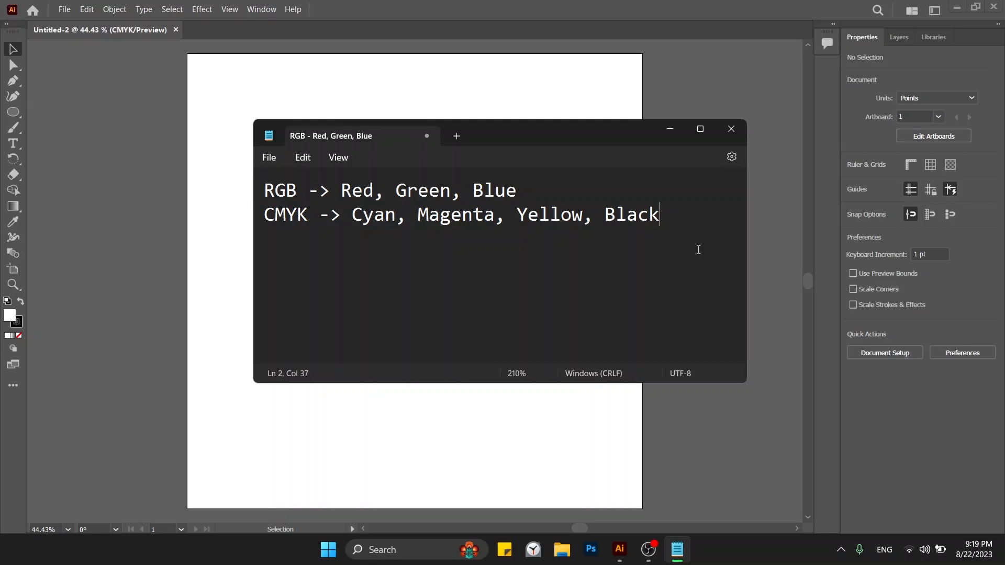
key(Return)
key(Return)
text(72 -> 3000)
key(BackSpace)
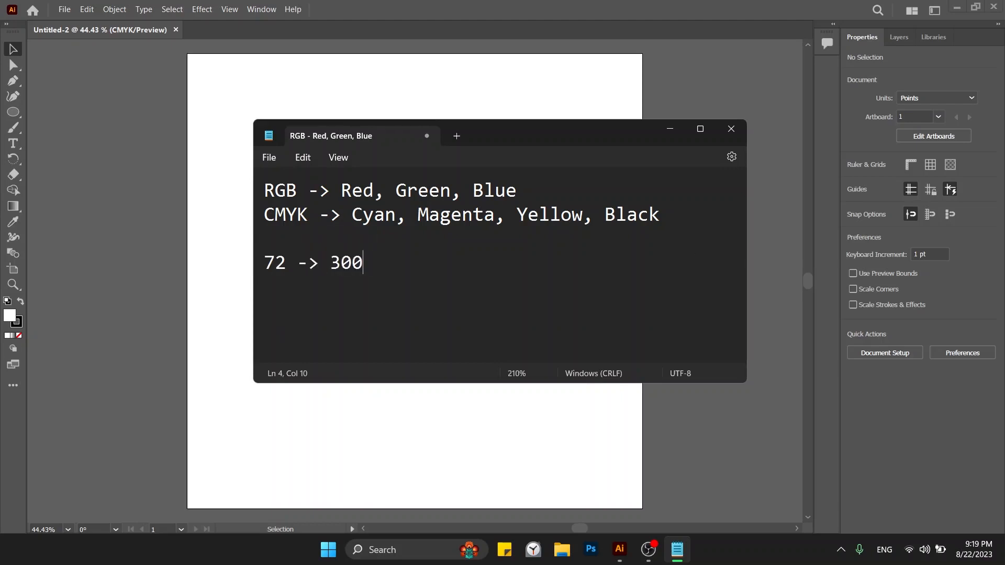
key(Return)
key(alt+Tab)
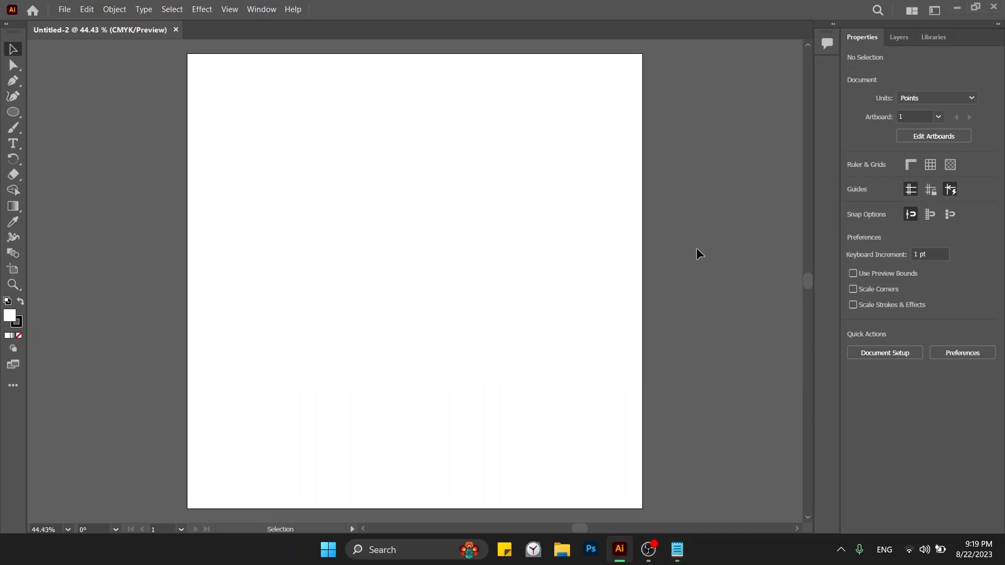
Examine the Raster Effects resolution choices in the new-document settings, then close the settings without creating a document.
key(ctrl+n)
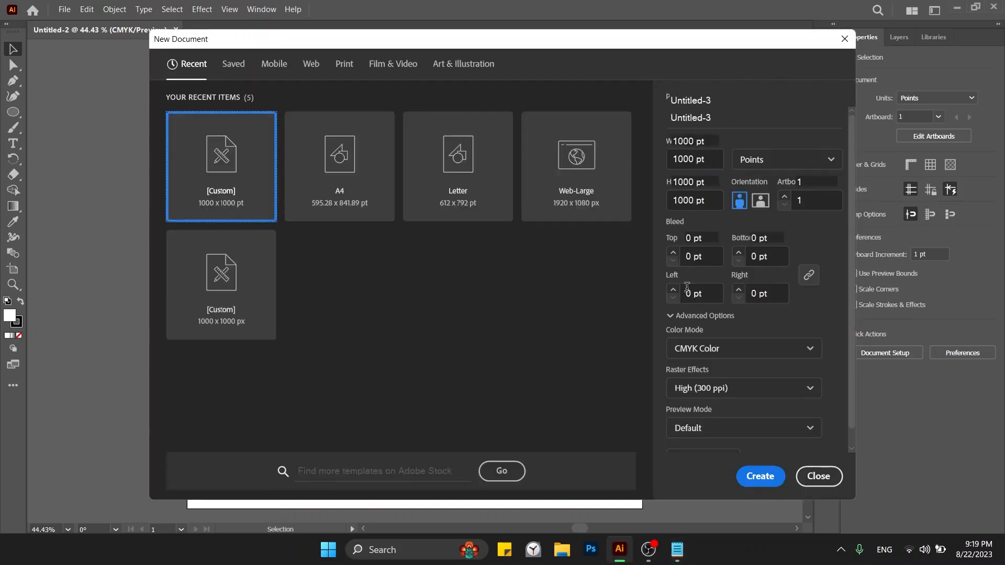
scroll(688, 287, down, 1)
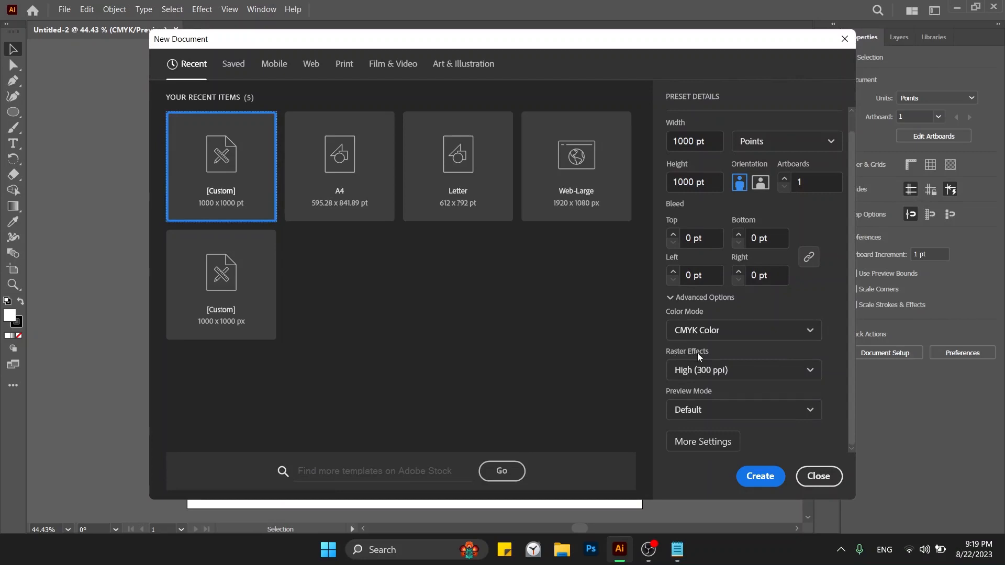
click(703, 368)
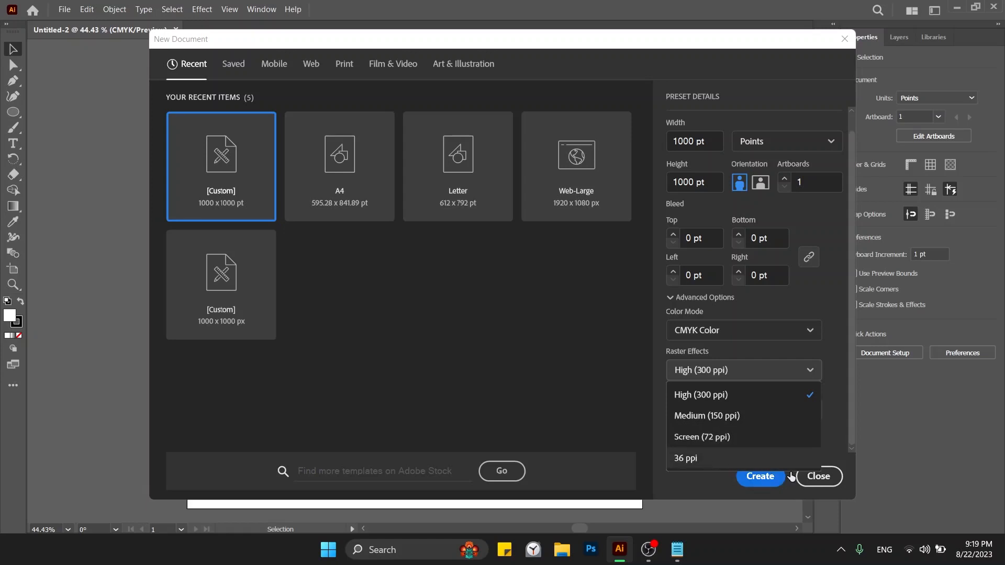
click(818, 476)
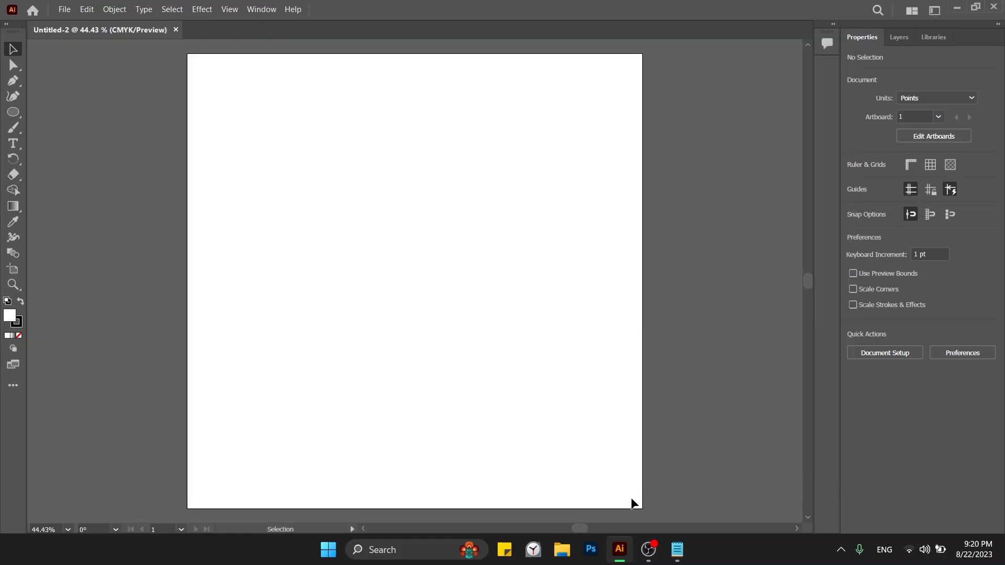
Switch to Notepad and review the note by highlighting 72 and 300, then matching RGB with 72 and CMYK with 300.
click(677, 550)
click(276, 258)
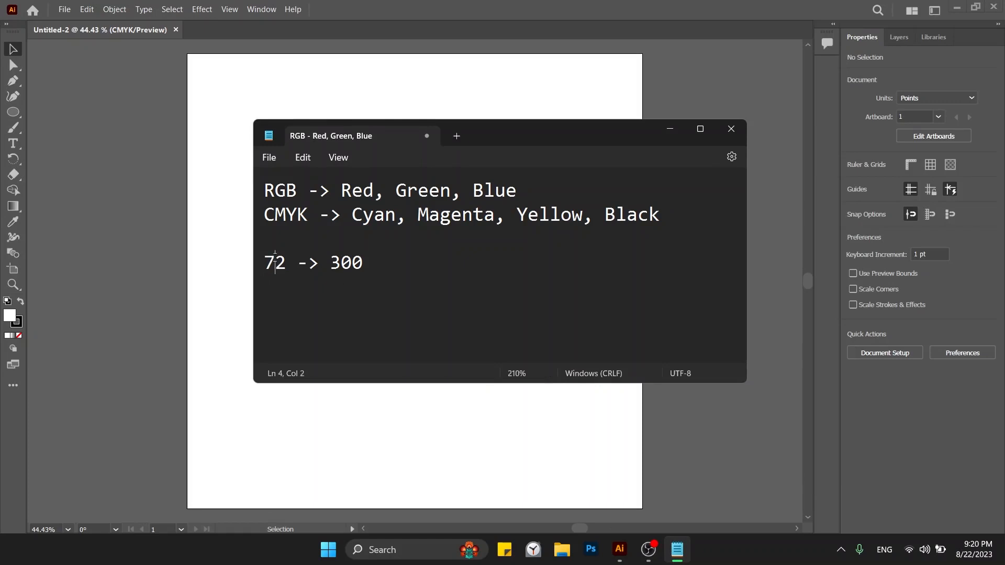
double_click(276, 258)
click(354, 263)
double_click(358, 263)
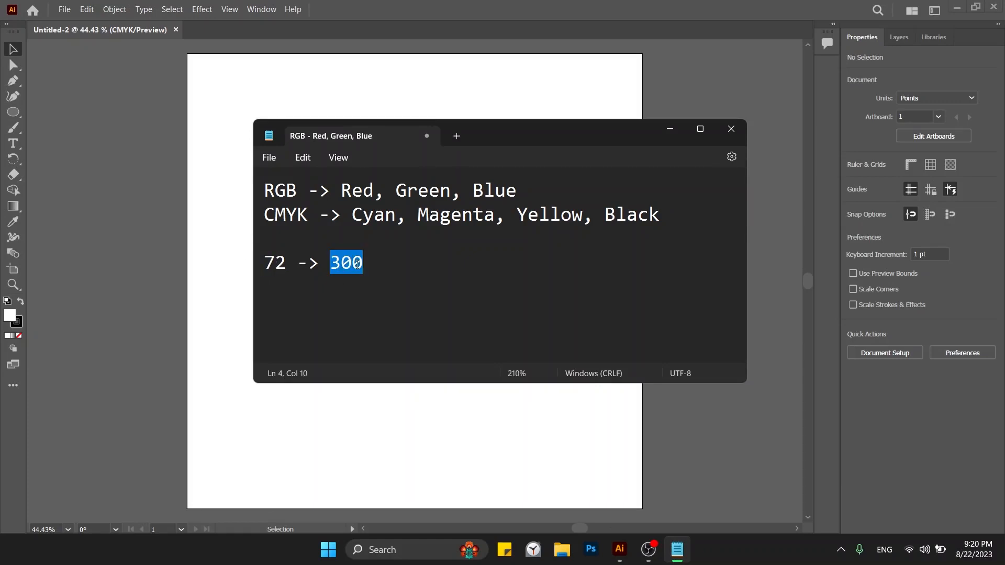
click(275, 265)
double_click(275, 265)
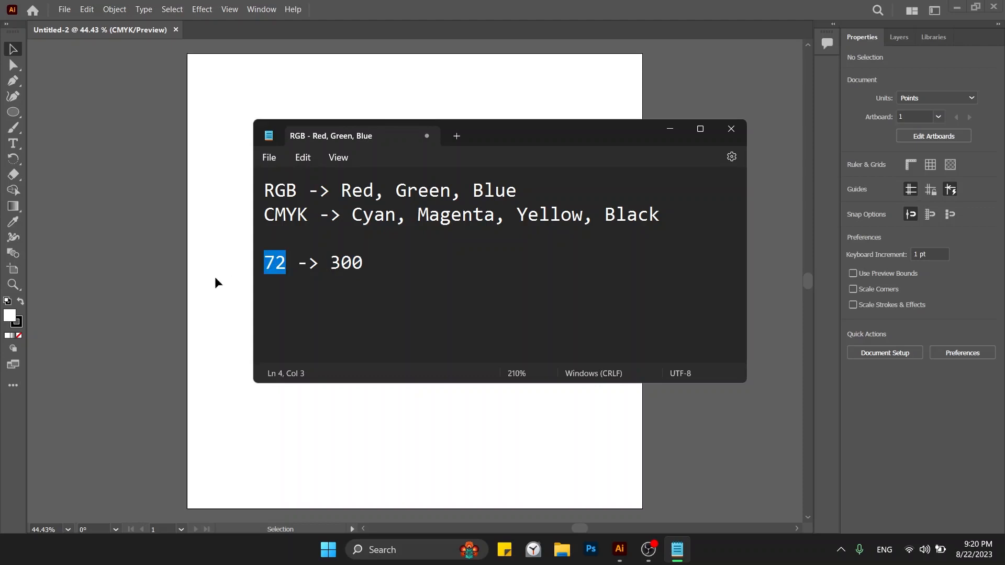
drag(302, 193, 257, 199)
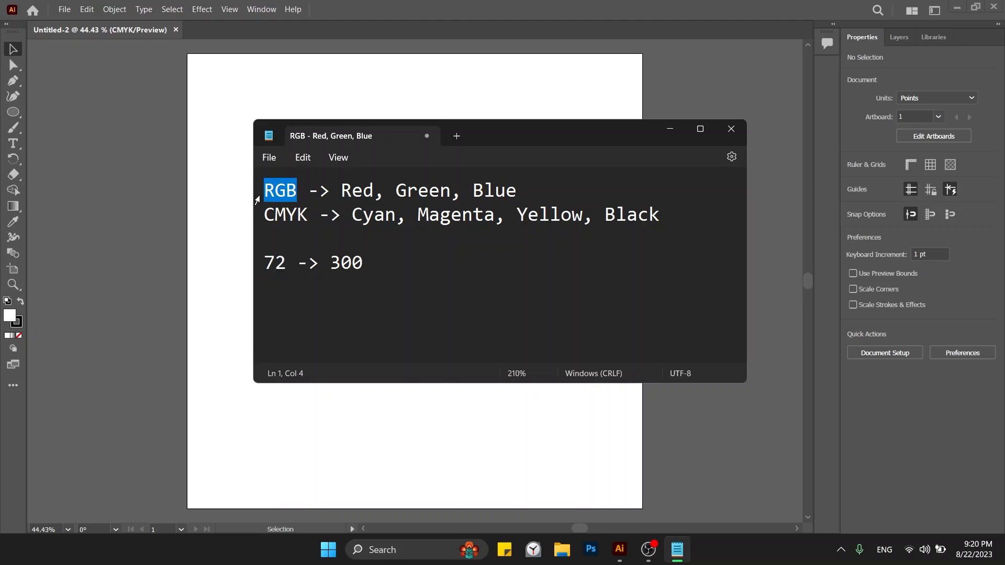
drag(290, 262, 255, 270)
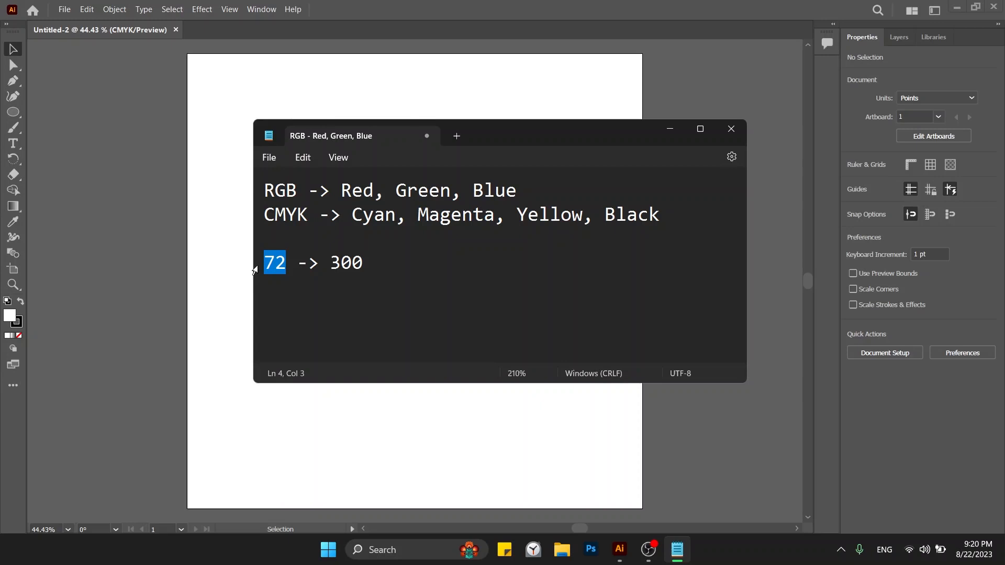
drag(308, 215, 239, 215)
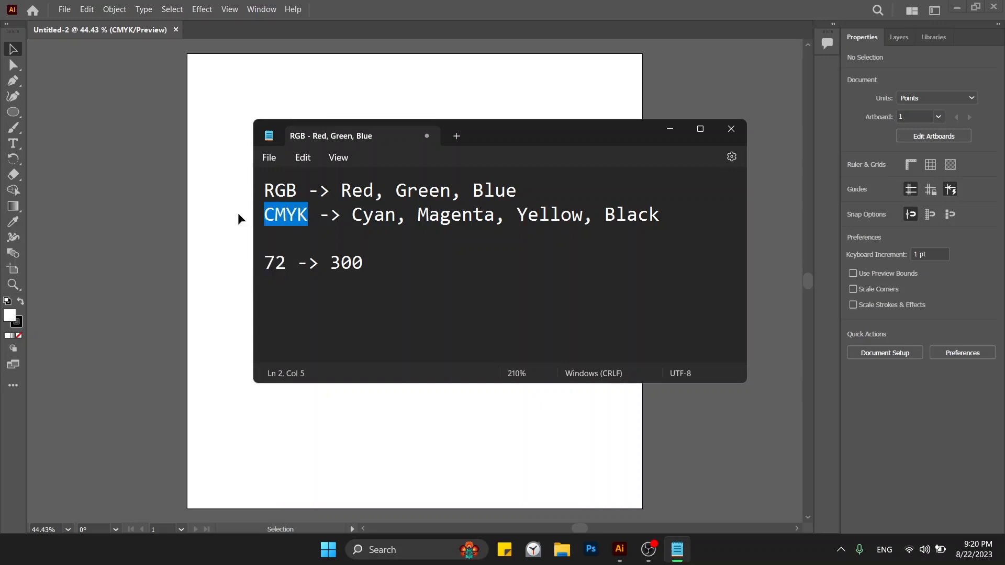
drag(331, 263, 370, 258)
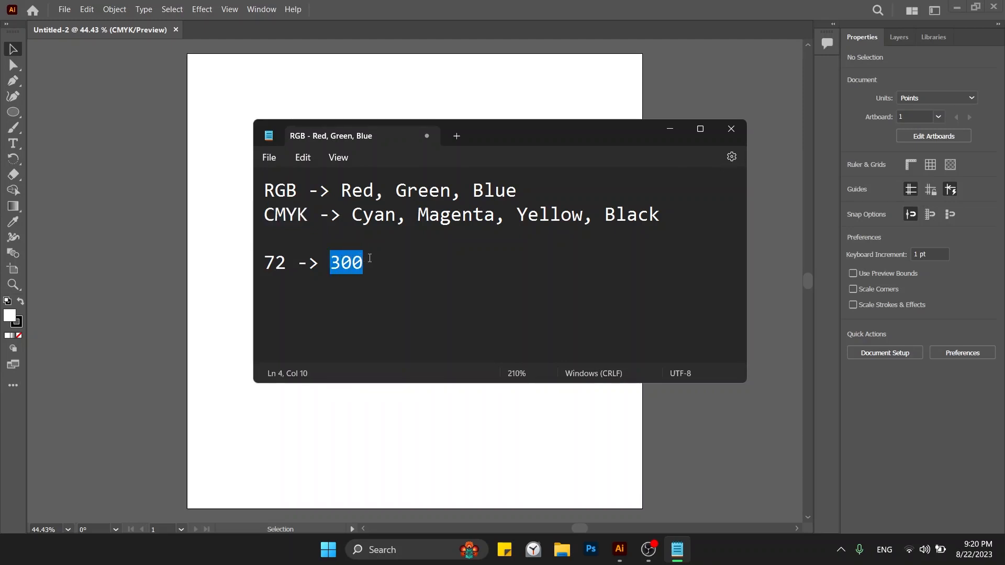
Return to Illustrator and draw a square about 407 x 407 pt on the empty canvas beside the artboard.
click(238, 234)
key(m)
scroll(238, 234, left, 5)
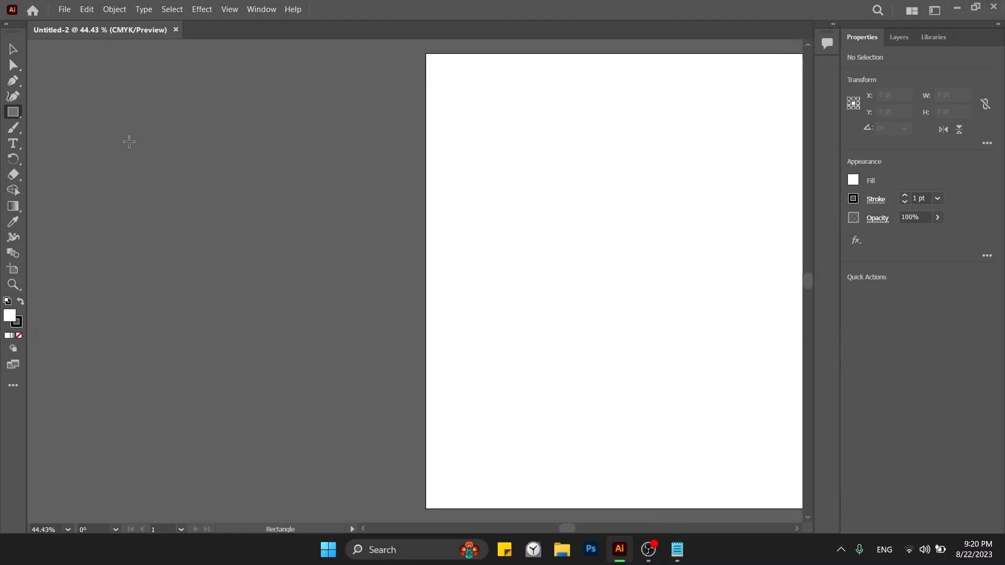
drag(112, 107, 298, 292)
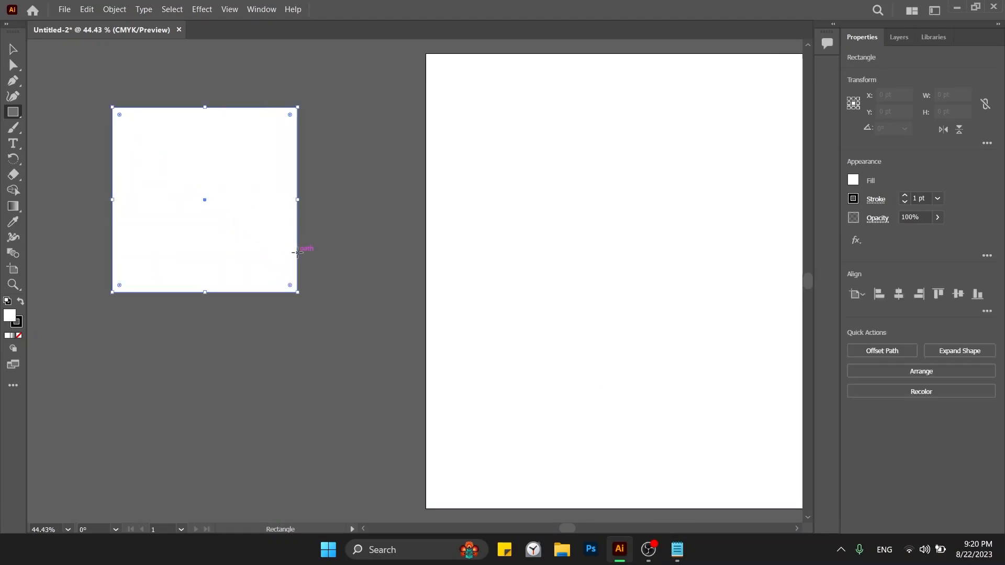
key(v)
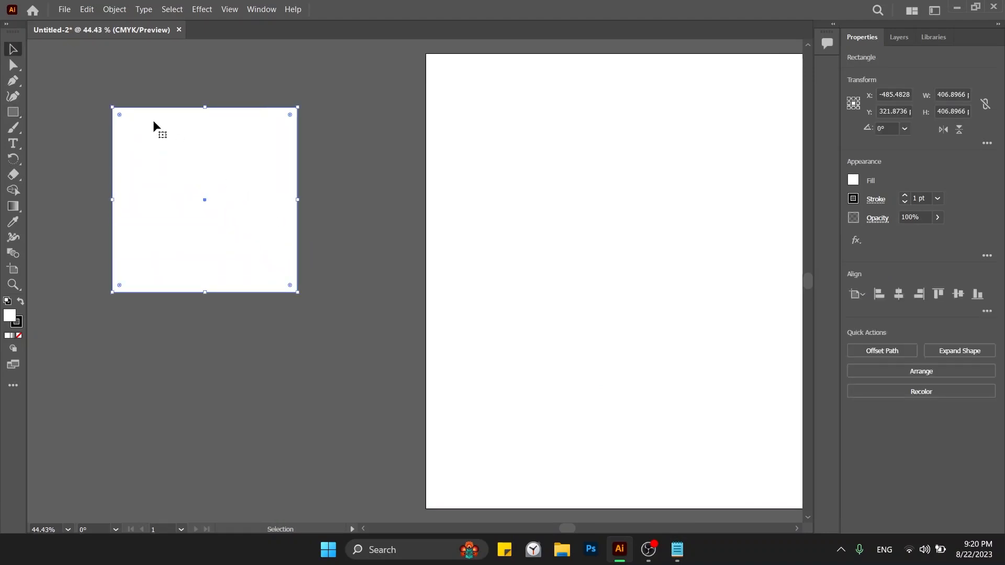
Duplicate the square horizontally toward the artboard, leaving a small gap between the original and the copy.
key(z)
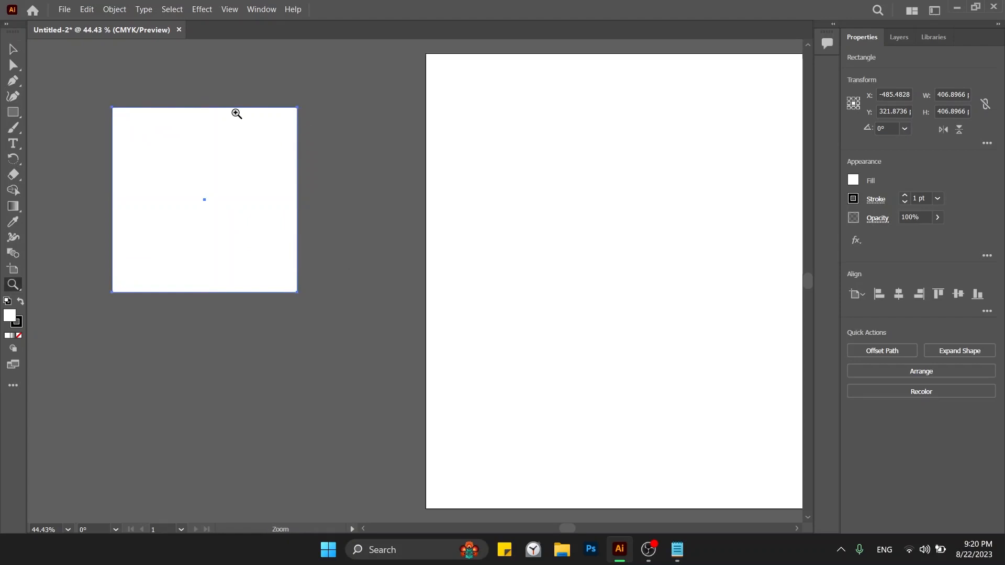
click(213, 110)
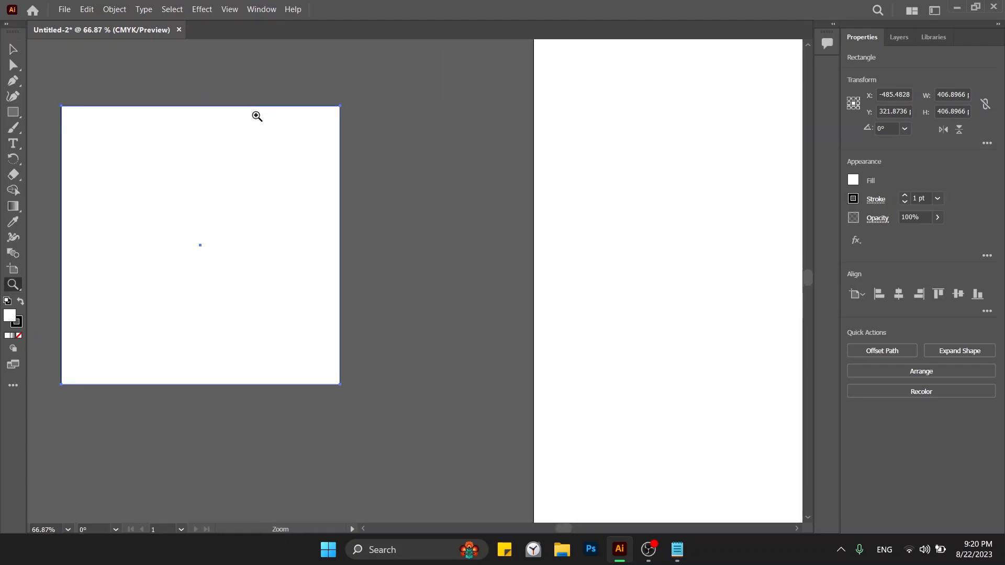
drag(256, 114, 238, 104)
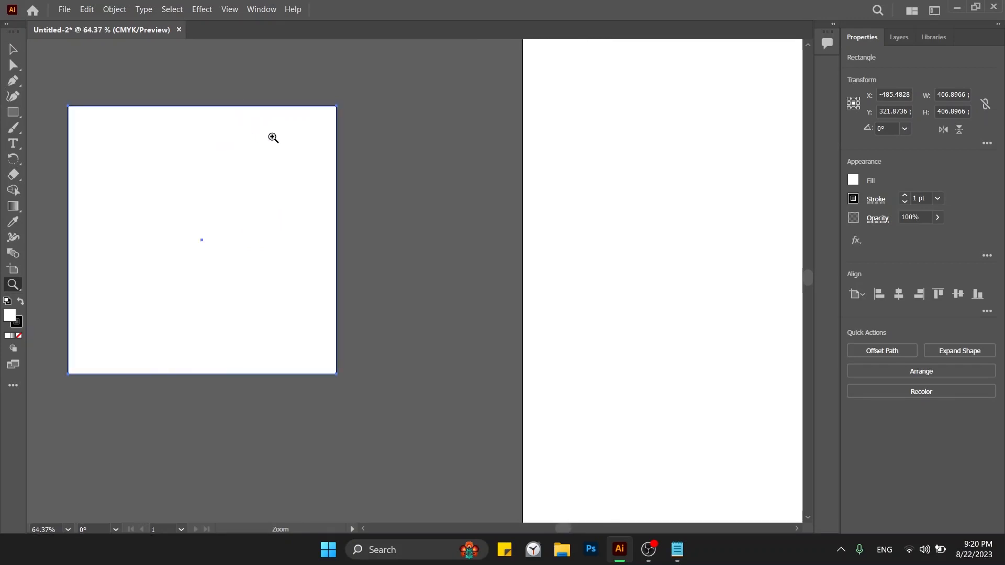
key(v)
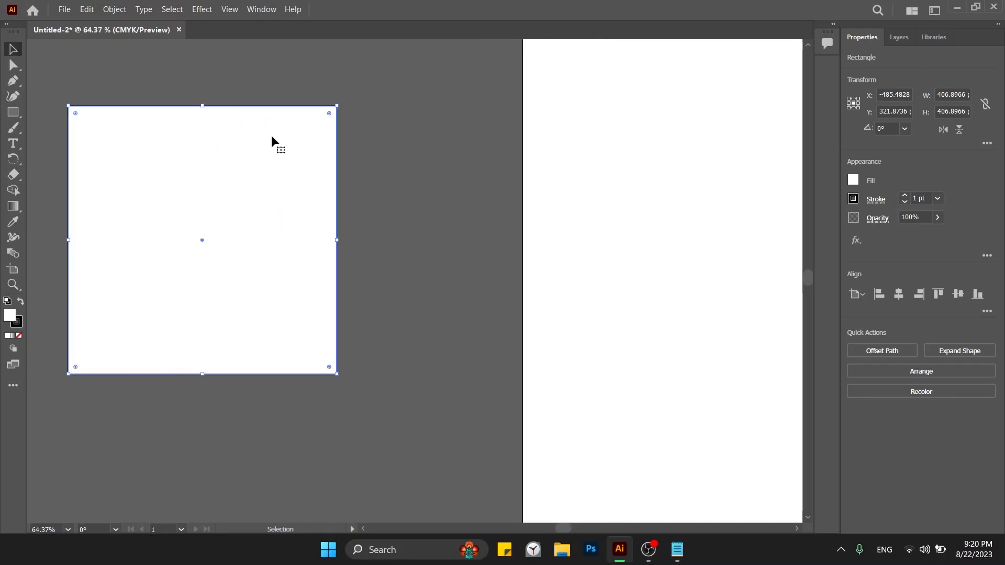
drag(231, 148, 454, 192)
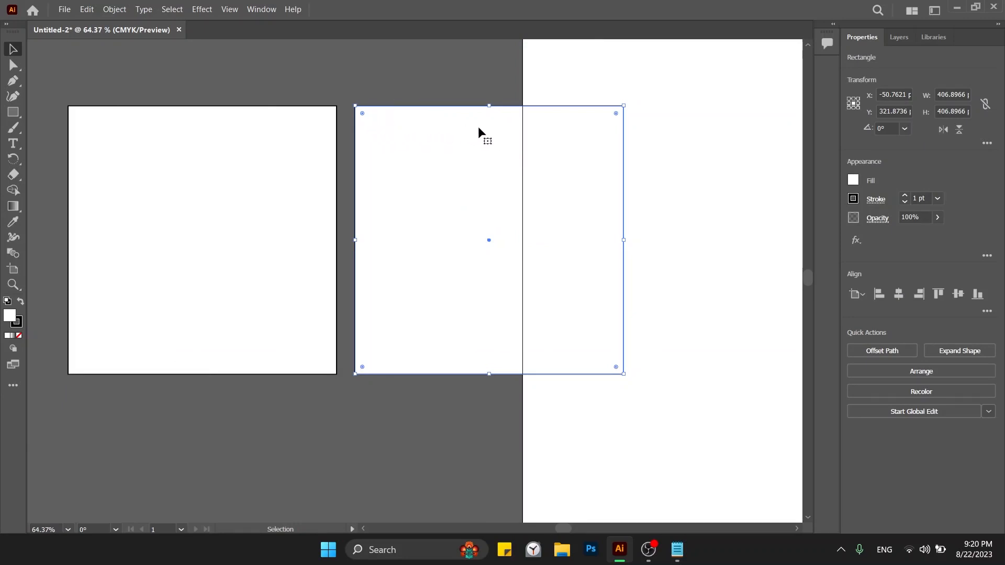
Compare the two squares by selecting the original and the copy in turn.
click(237, 125)
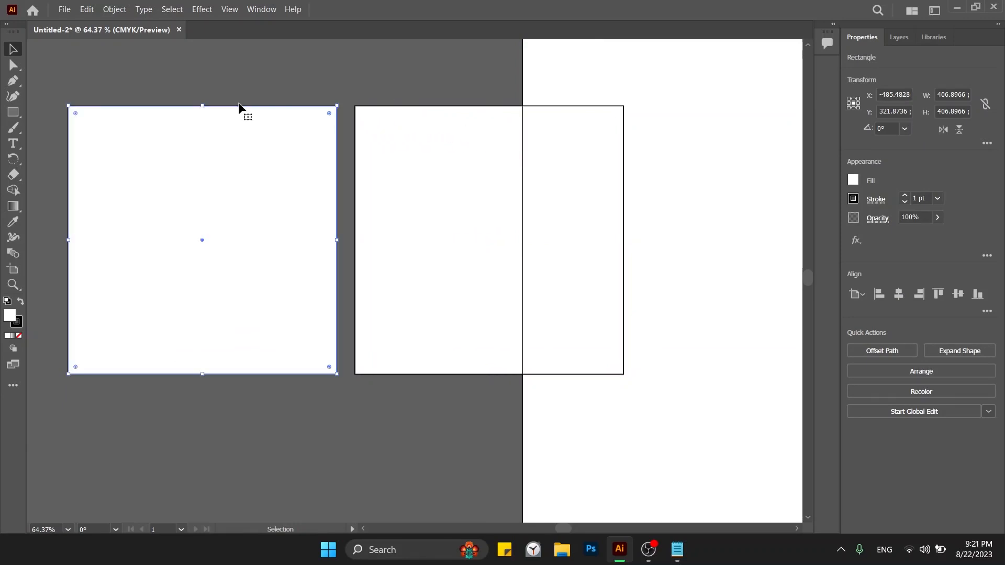
click(236, 83)
click(234, 166)
click(453, 142)
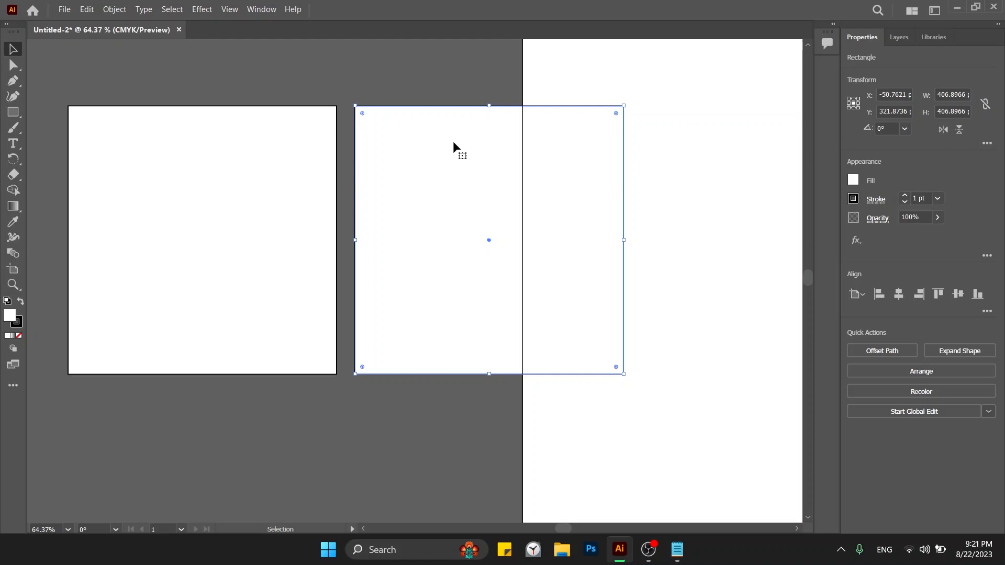
Switch to Notepad and highlight 72, RGB, 300 and CMYK in turn to review which resolution suits each colour mode.
click(677, 550)
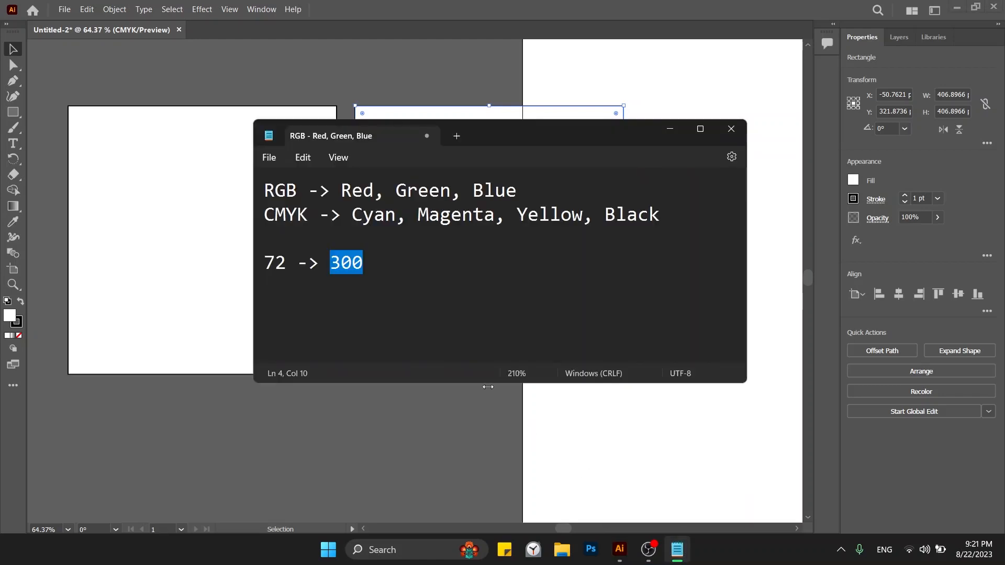
click(403, 273)
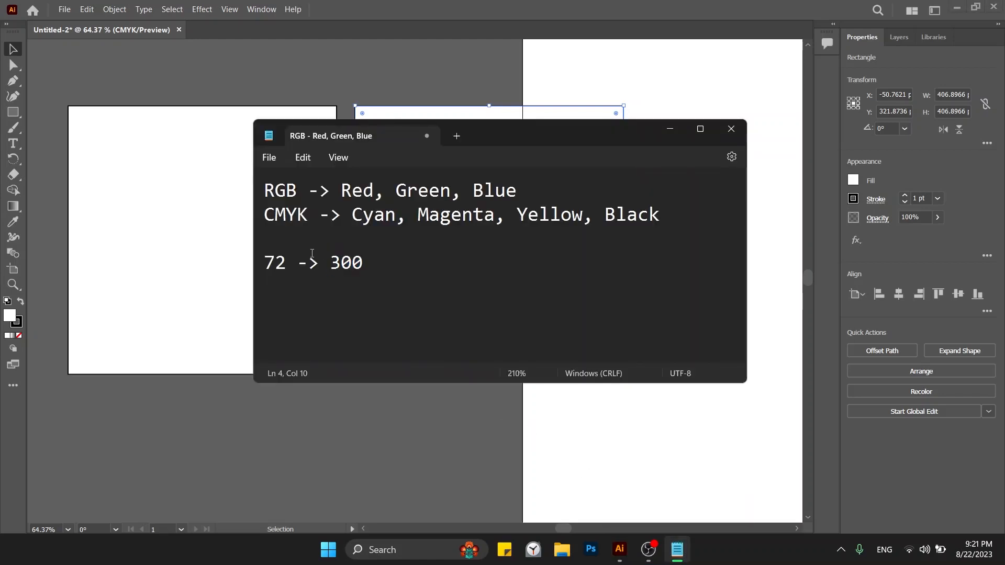
double_click(282, 262)
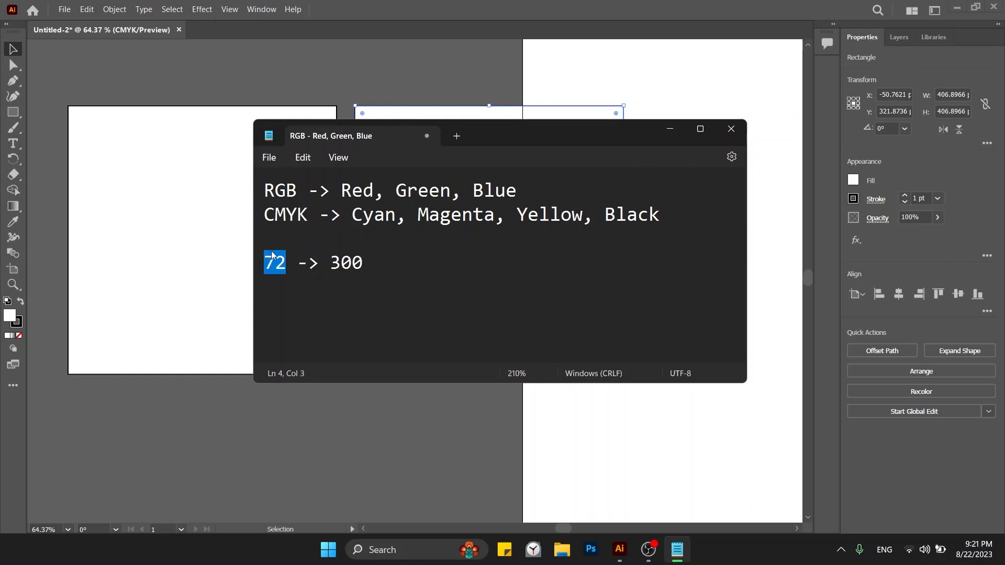
double_click(301, 191)
drag(365, 263, 333, 267)
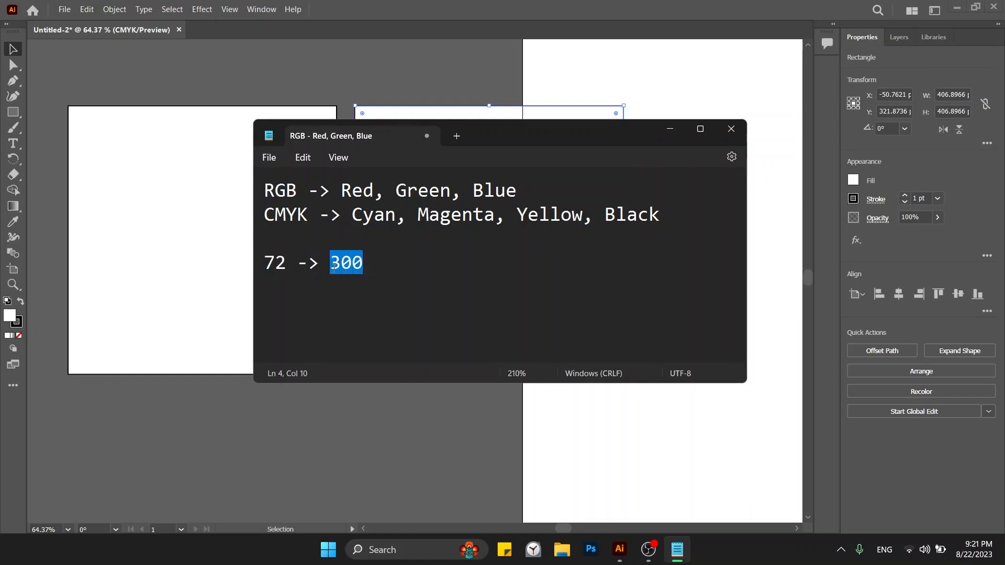
drag(314, 215, 257, 227)
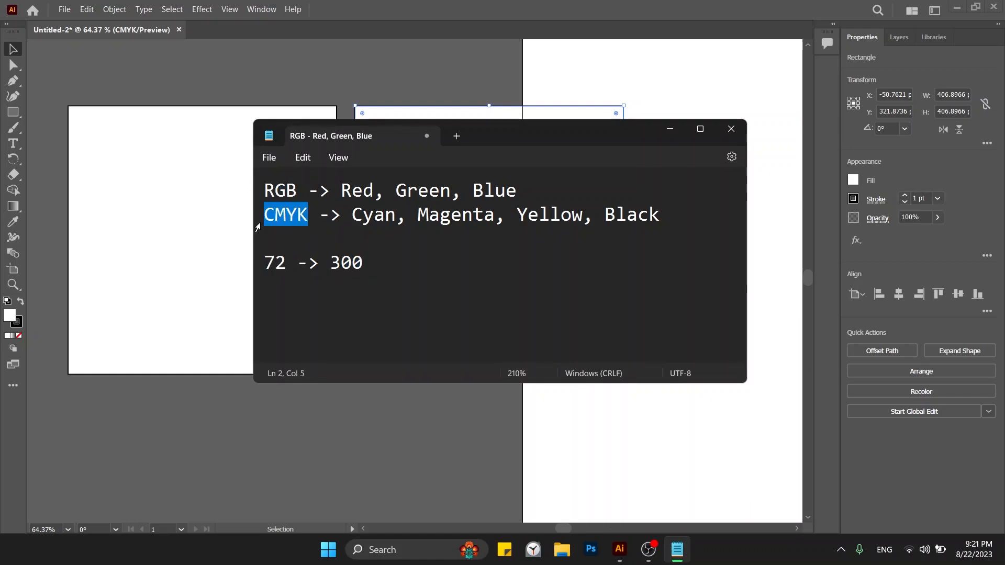
Add the line "CMYK -> 72, 100" below the resolution line, separated by a blank line.
click(404, 283)
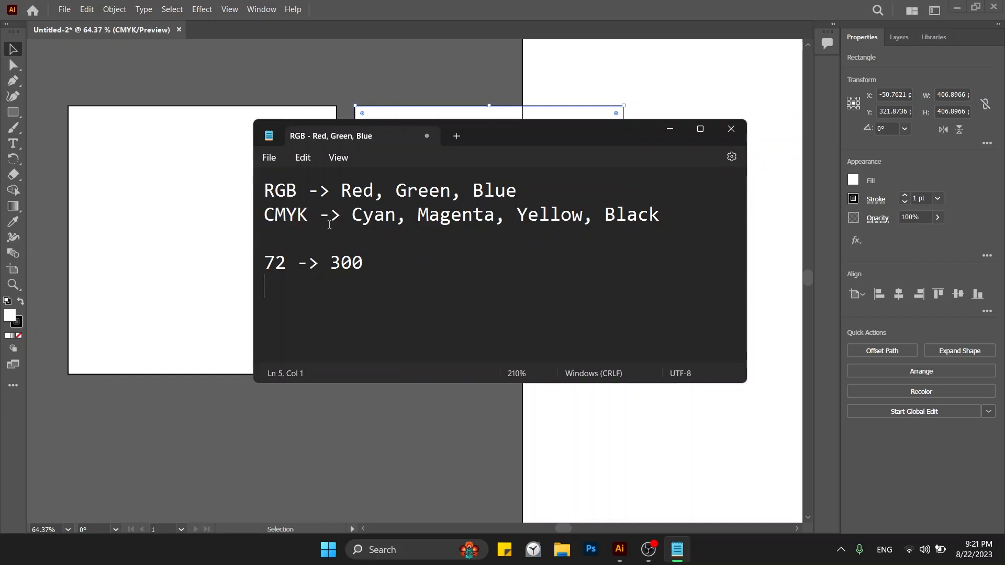
key(Return)
text(C)
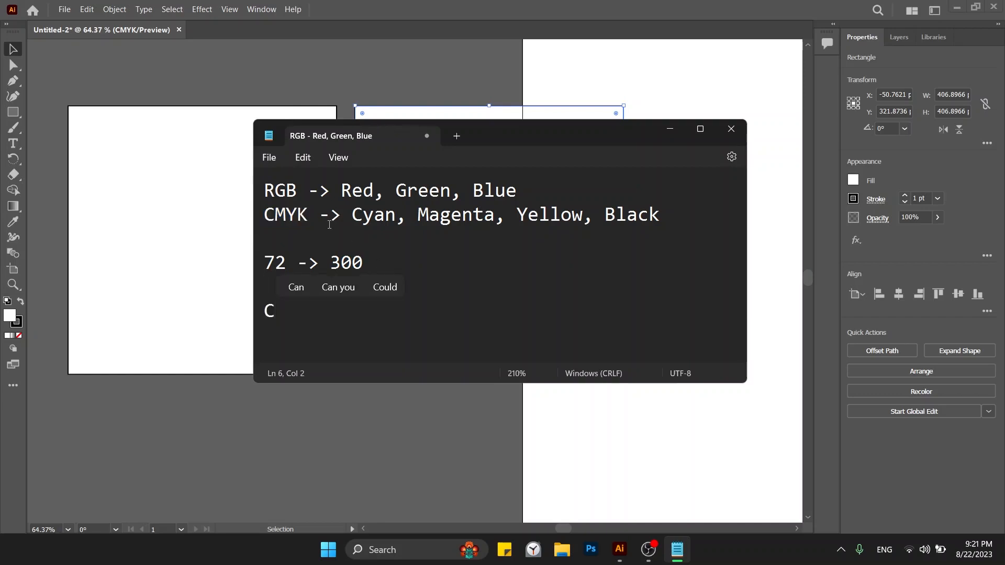
text(MYK -?)
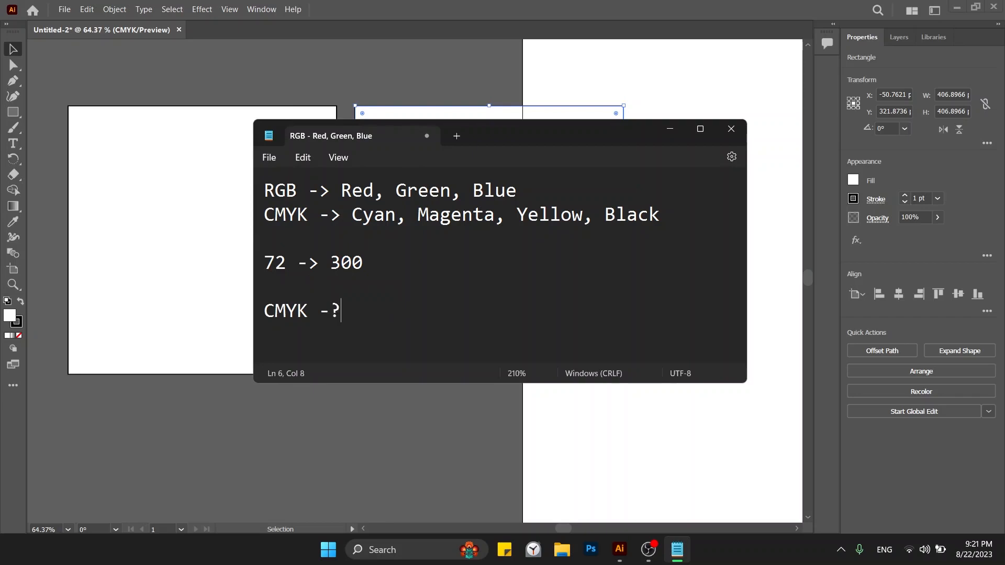
key(BackSpace)
text(> 72 100)
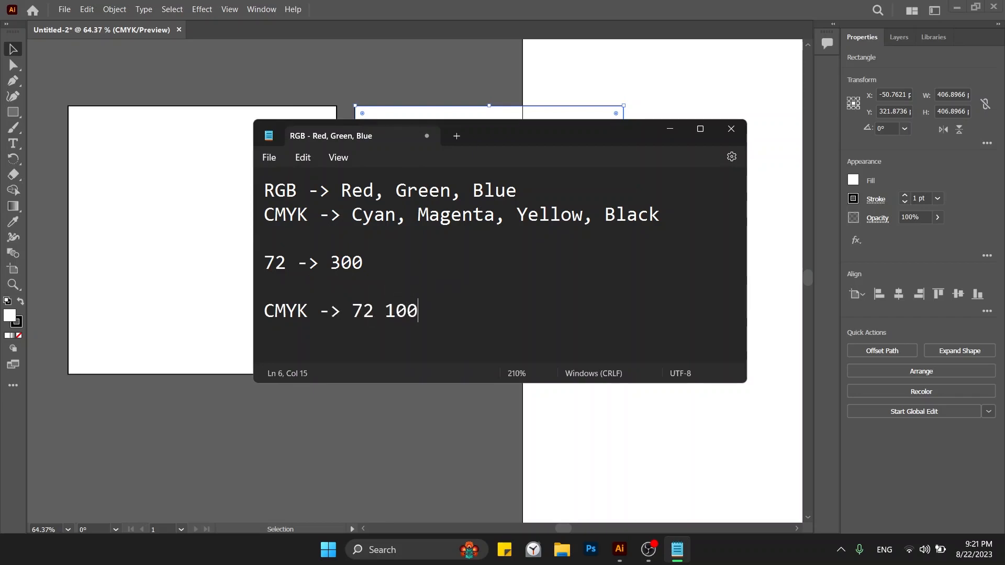
key(Left)
key(Left)
key(Left)
key(Left)
text(,)
Review the resolution values by highlighting 300, 72 and 100 in the note.
double_click(354, 265)
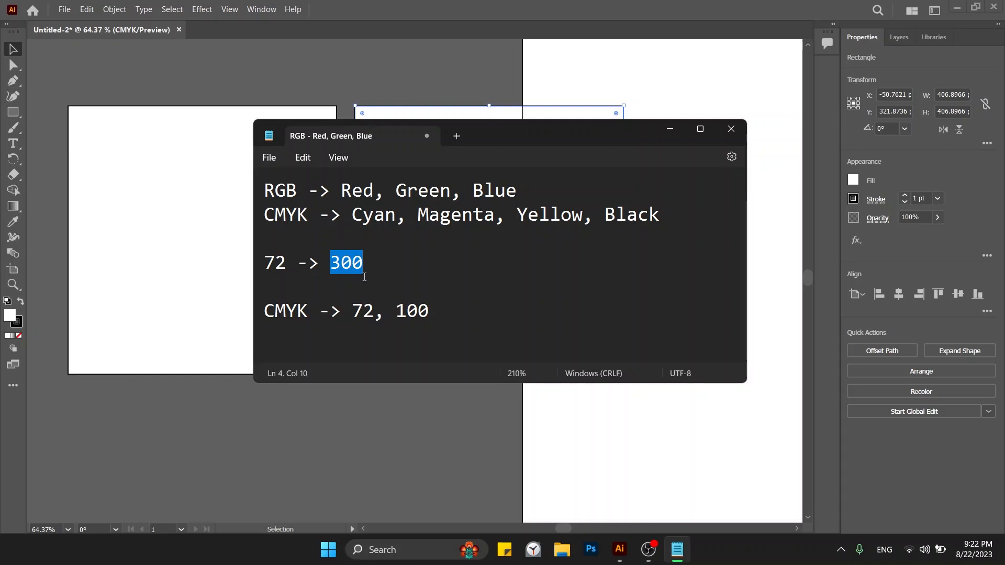
click(365, 277)
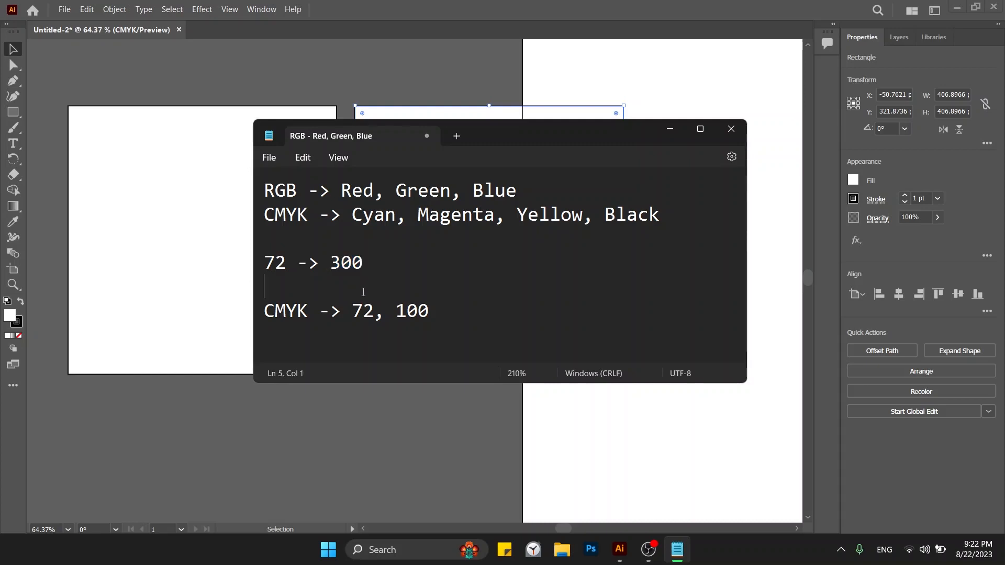
double_click(361, 313)
click(439, 312)
double_click(413, 315)
drag(413, 315, 354, 310)
Remove the blank line above "CMYK -> 72, 100" so it directly follows the "72 -> 300" line.
click(460, 310)
key(Up)
key(BackSpace)
key(Right)
key(End)
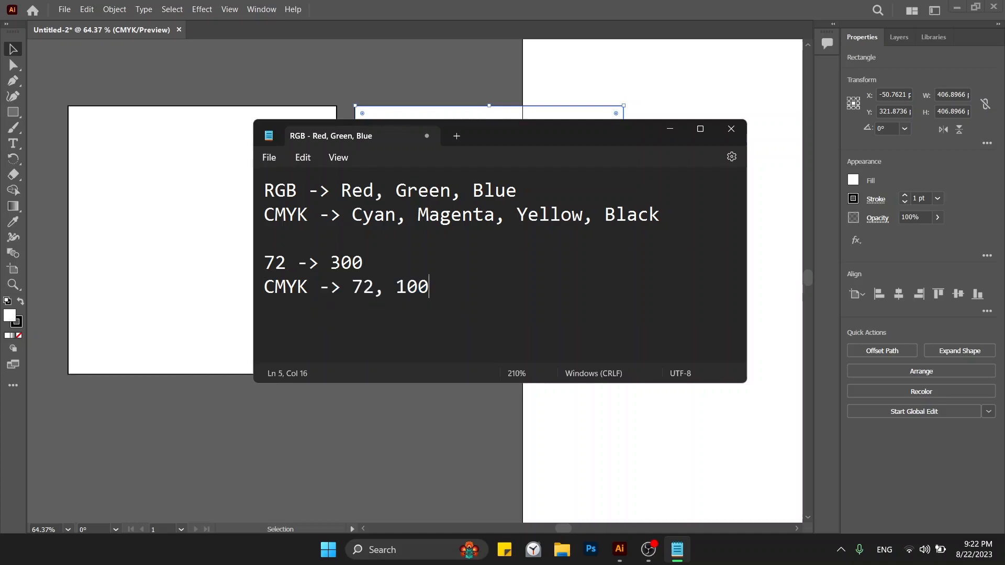
Add the line "RGB -> 72" below the existing notes, separated by two blank lines.
key(Return)
key(Return)
key(Return)
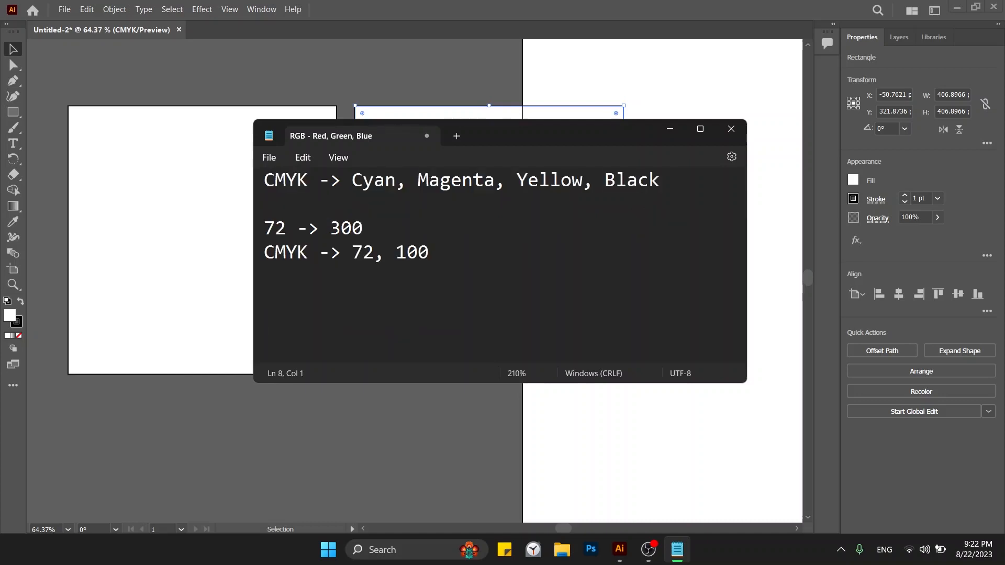
text(RGB -> )
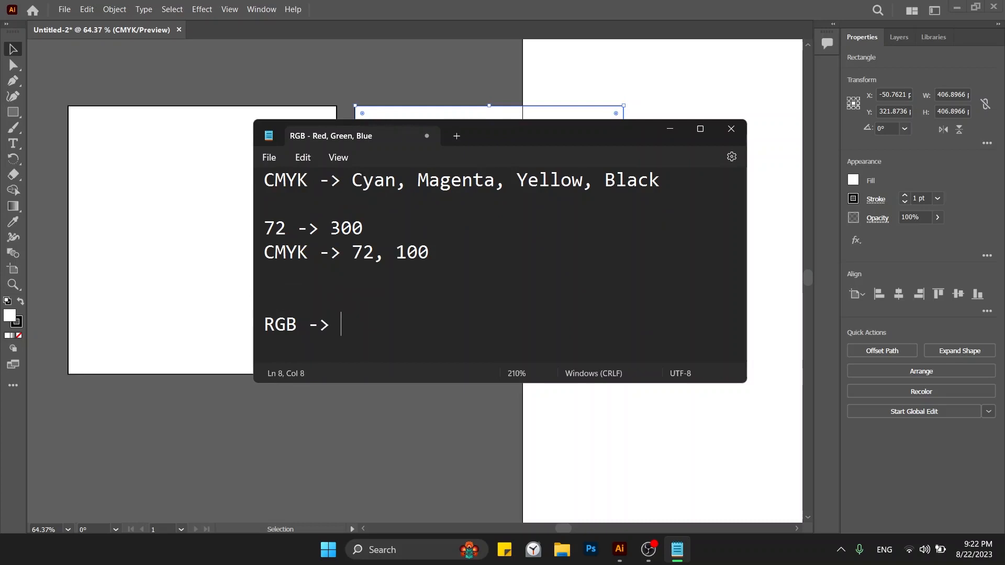
text(72)
Add a line reading "CMYK -> 1 feet ->" directly below the "RGB -> 72" line.
key(Return)
text(CMYK)
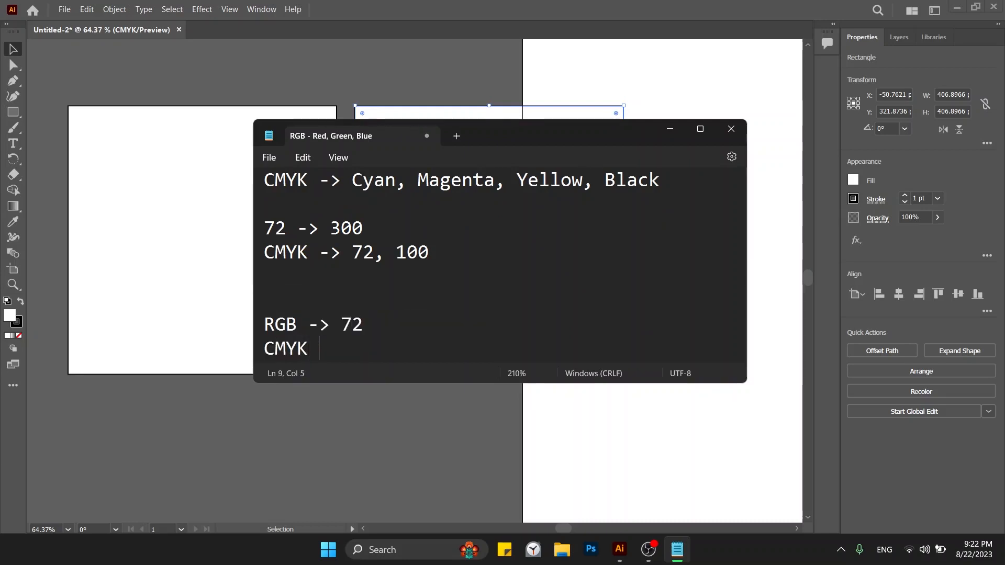
text( -> Inches )
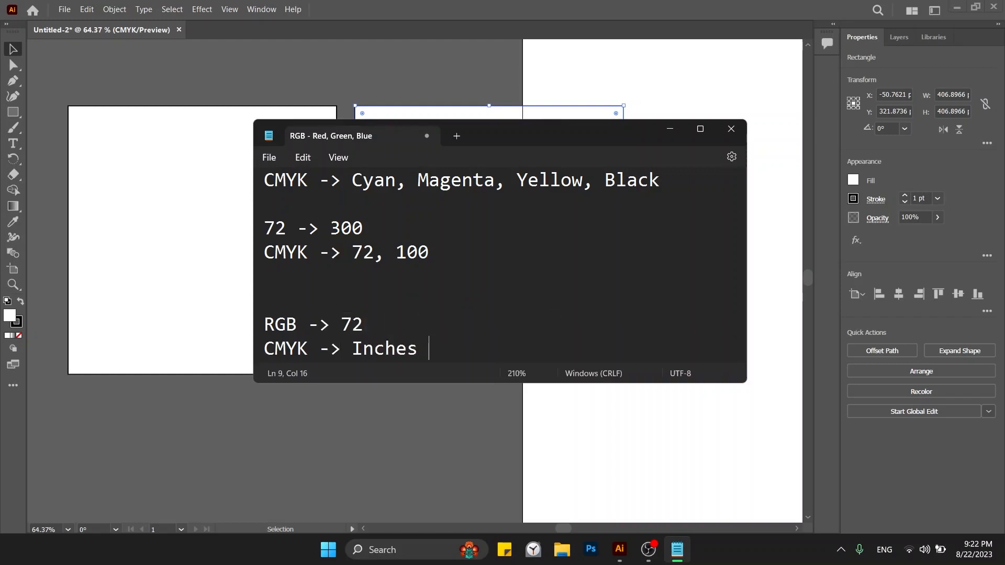
text(->)
key(Left)
key(Left)
key(Left)
key(Left)
key(Right)
key(Right)
key(Left)
key(Left)
key(ctrl+shift+Left)
text(1 feet)
key(ctrl+Left)
key(ctrl+Left)
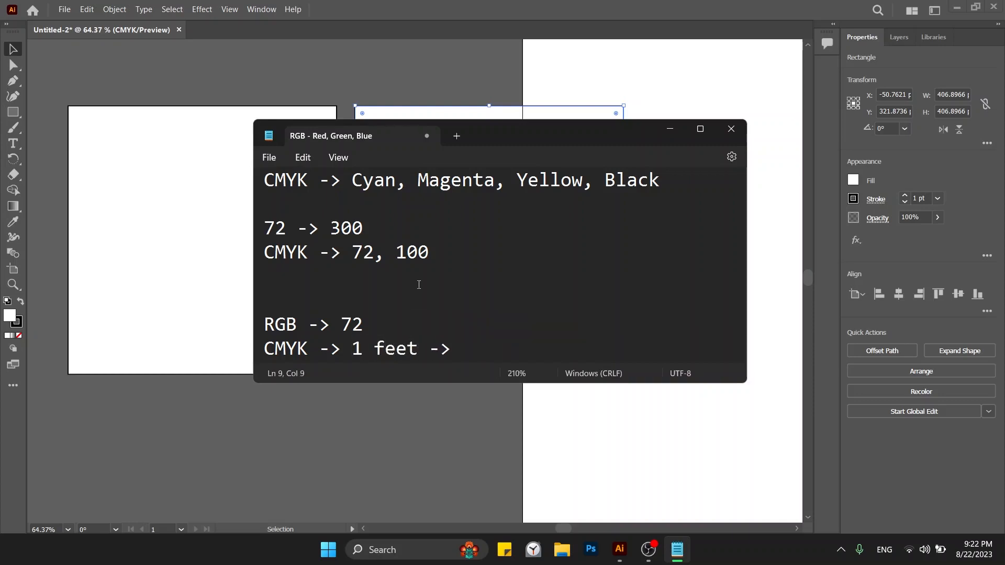
Insert "less than or equal to" before "1 feet" in the new CMYK line.
text(less )
text(tha)
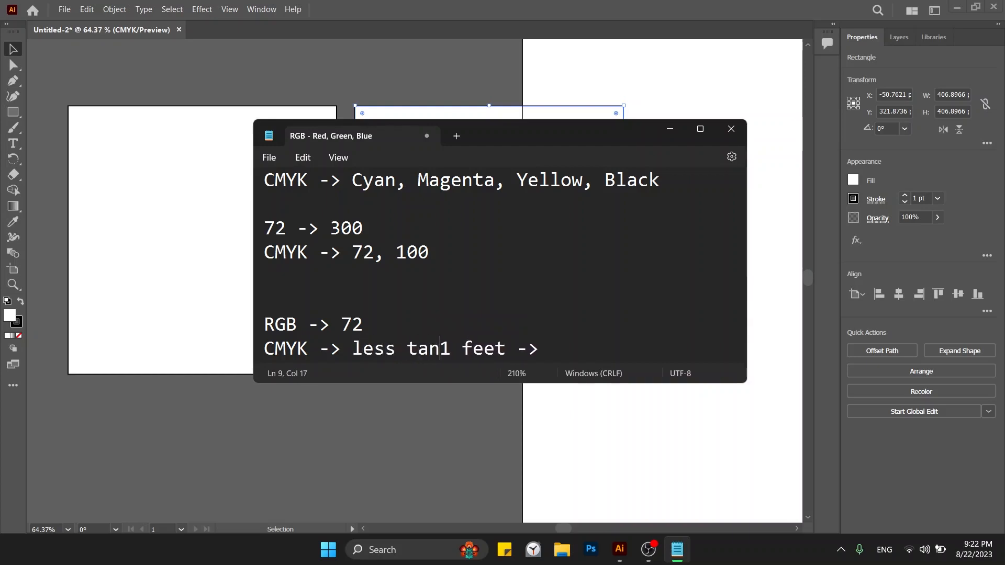
text(n or equa)
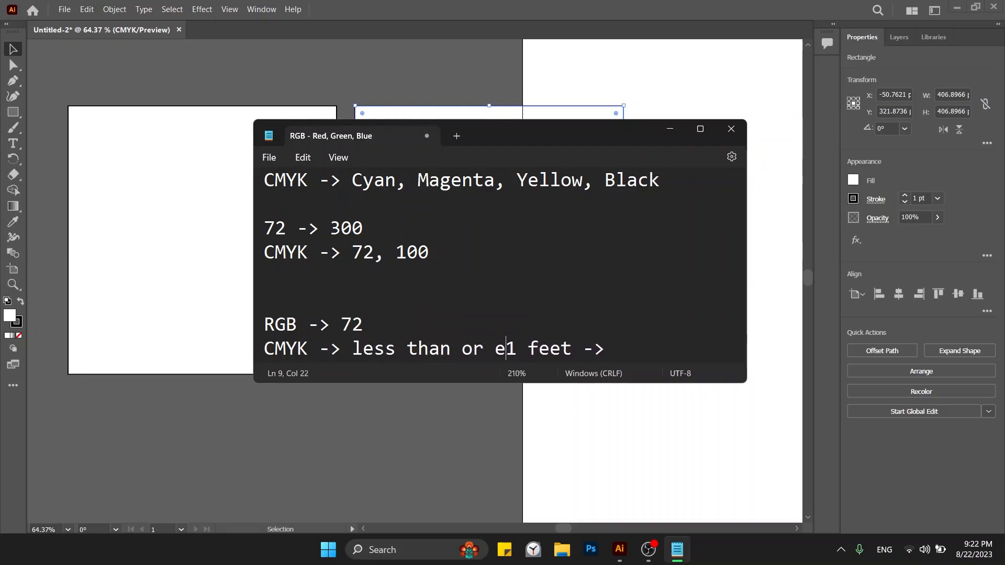
text(l to)
key(ctrl+Right)
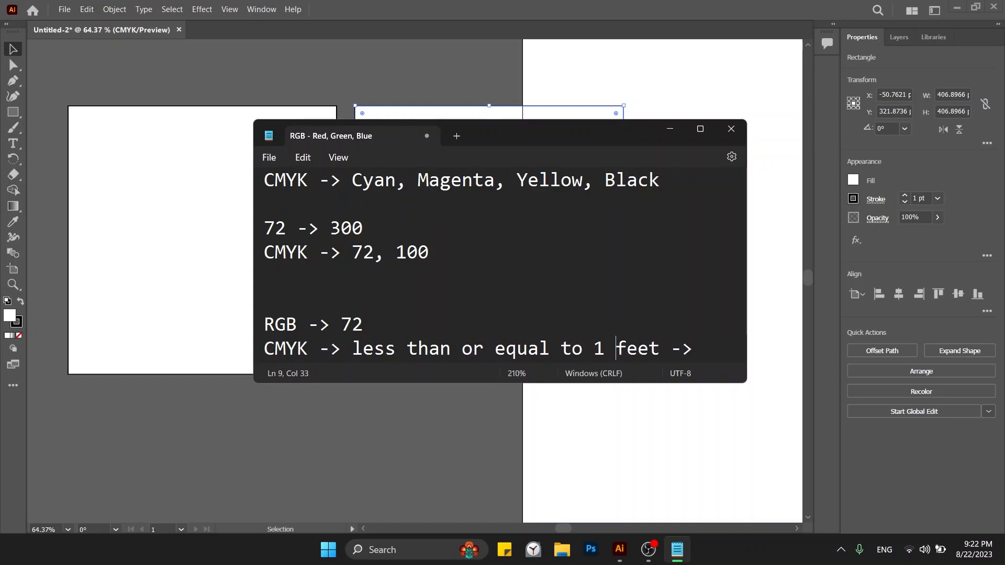
Complete the "less than or equal to 1 feet" line with the resolution 300 and start a new line.
key(ctrl+Right)
key(ctrl+Right)
key(Return)
key(BackSpace)
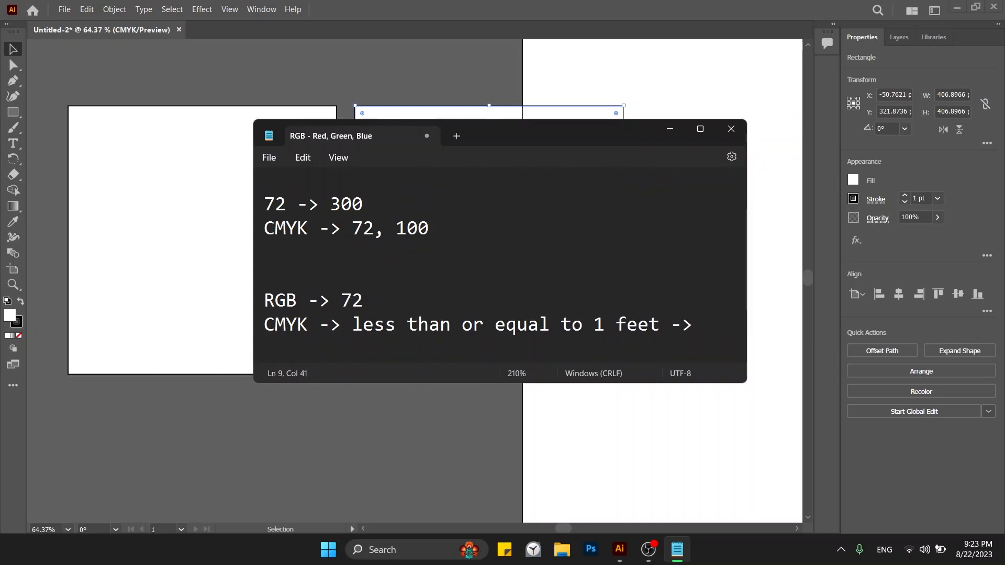
text(300)
key(Return)
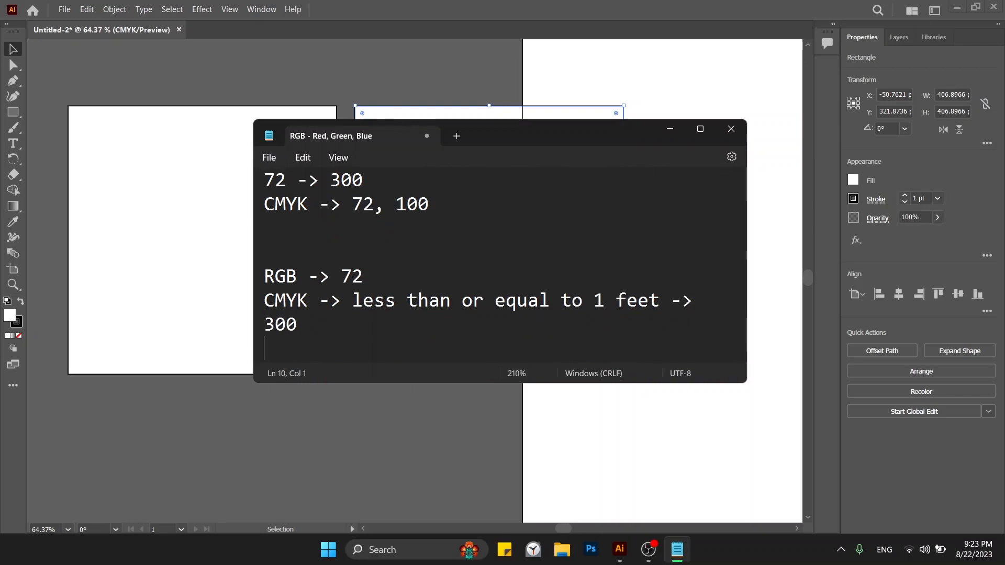
Duplicate the "CMYK -> less than or equal to 1 feet -> 300" line directly below itself.
key(Left)
key(ctrl+shift+Left)
key(Right)
key(Right)
key(shift+Left)
key(shift+Up)
key(shift+Left)
key(shift+Left)
key(shift+Left)
key(ctrl+c)
key(Right)
key(ctrl+v)
key(Up)
key(ctrl+Right)
key(ctrl+Right)
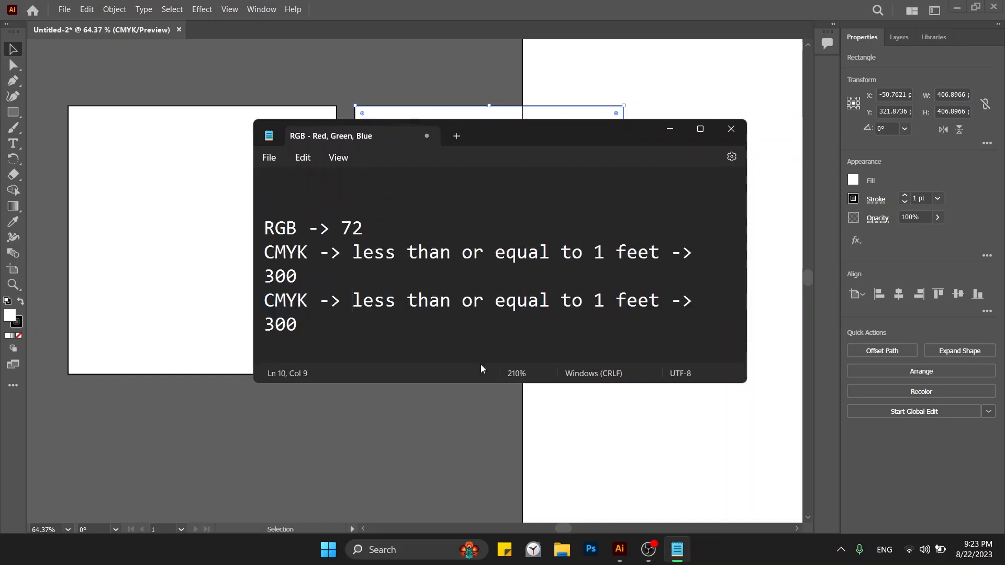
Replace "less than or equal to" with "greater than" in the duplicated CMYK line.
key(ctrl+shift+Right)
key(ctrl+shift+Right)
key(ctrl+shift+Right)
key(ctrl+shift+Right)
key(ctrl+shift+Right)
key(BackSpace)
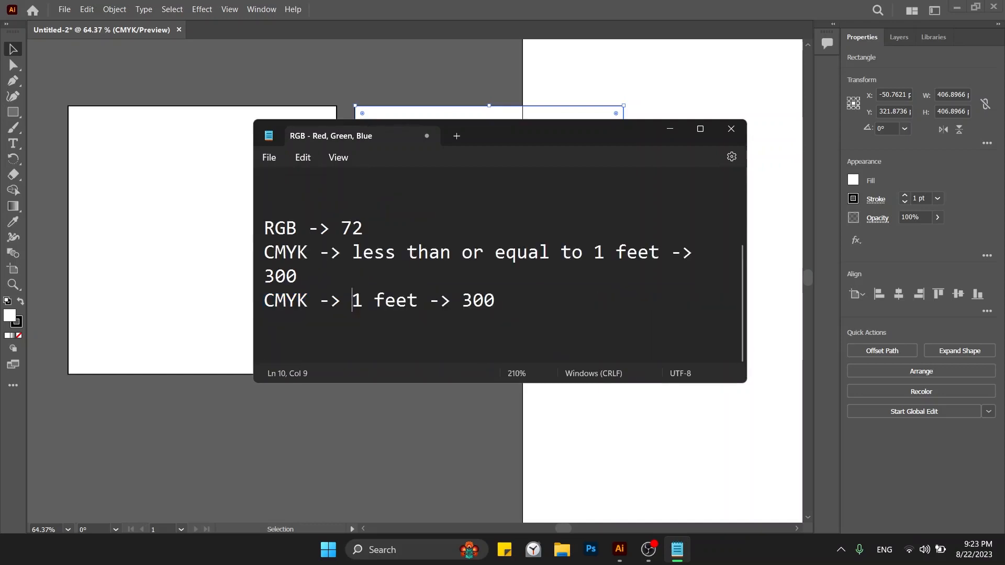
text(greater than)
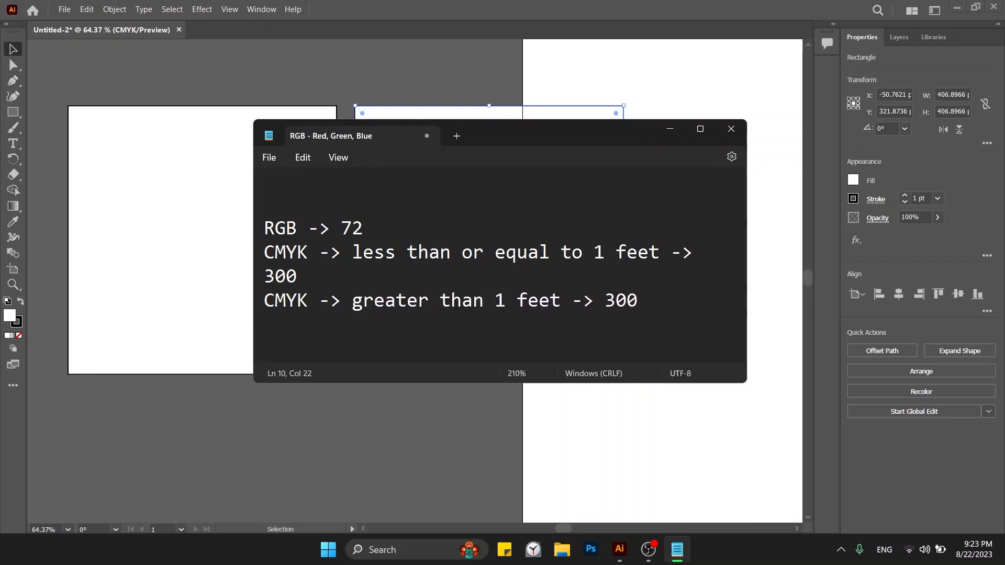
Replace the resolution 300 with 72 at the end of the "greater than 1 feet" line.
key(Right)
key(Right)
key(Right)
key(Right)
key(Right)
key(Right)
key(Right)
key(Right)
key(Right)
key(Right)
key(shift+Right)
key(shift+Right)
key(shift+Right)
text(72,100)
key(BackSpace)
key(BackSpace)
key(BackSpace)
key(BackSpace)
Switch to Illustrator and zoom out to 50% to view the two squares beside the artboard.
key(alt+Tab)
key(ctrl+minus)
key(ctrl+minus)
key(ctrl+minus)
key(ctrl+minus)
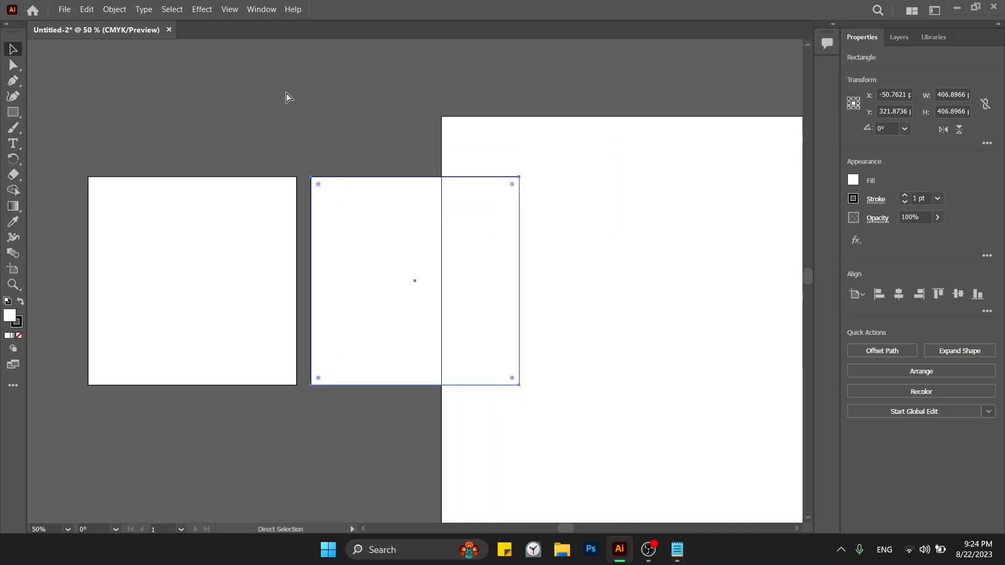